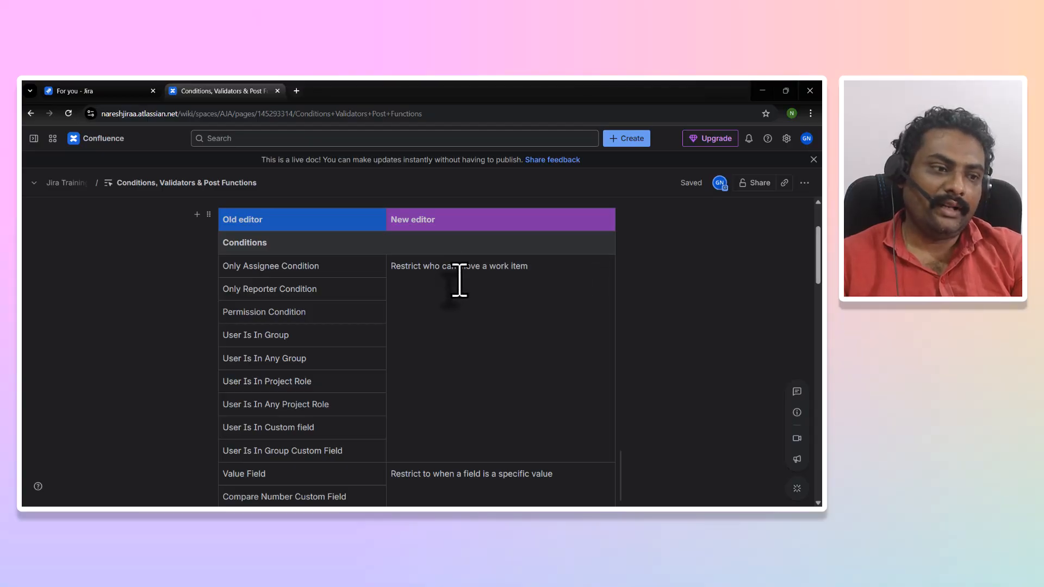
Step: Look over the old and new workflow editor comparison table, examining how the listed conditions correspond between the two editors
scroll(332, 338, "down", 8)
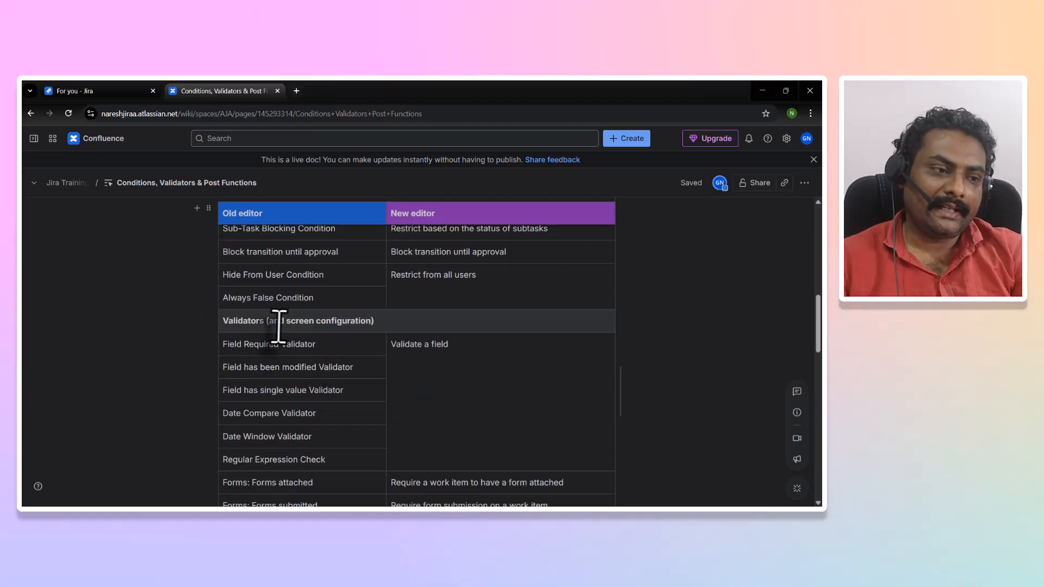
scroll(288, 354, "down", 12)
scroll(302, 359, "up", 6)
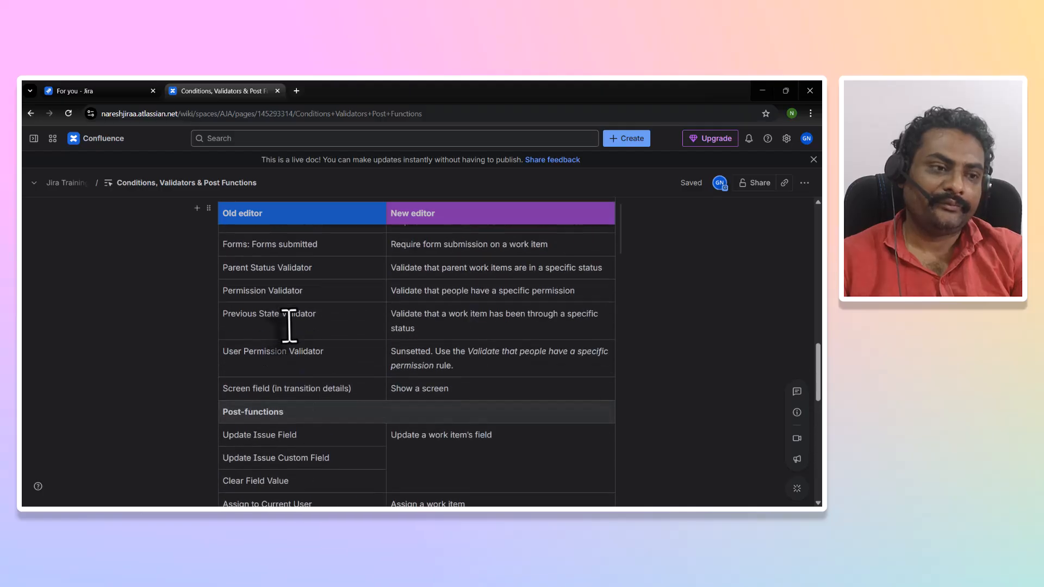
scroll(288, 326, "up", 15)
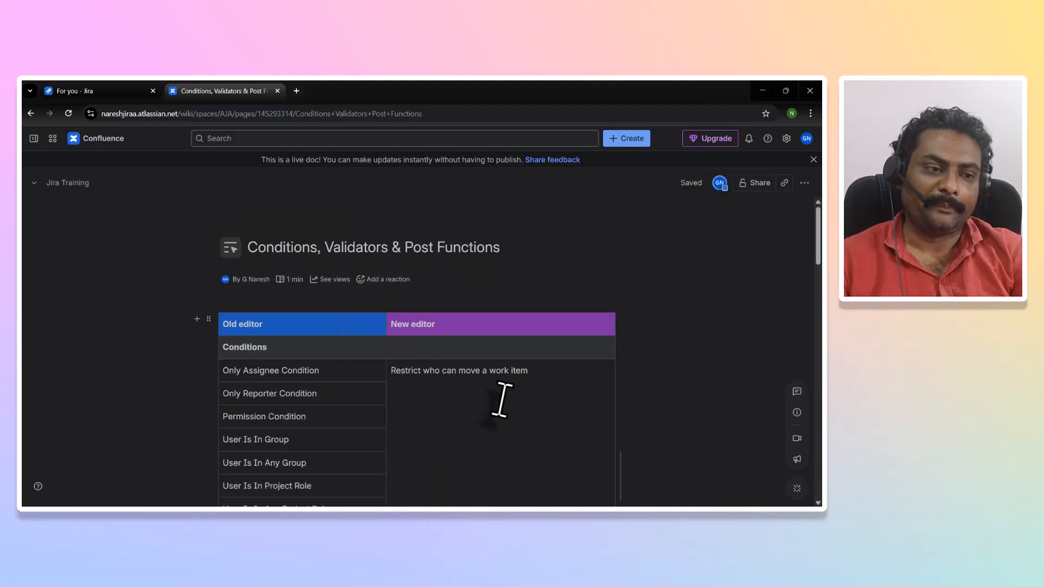
scroll(489, 402, "down", 2)
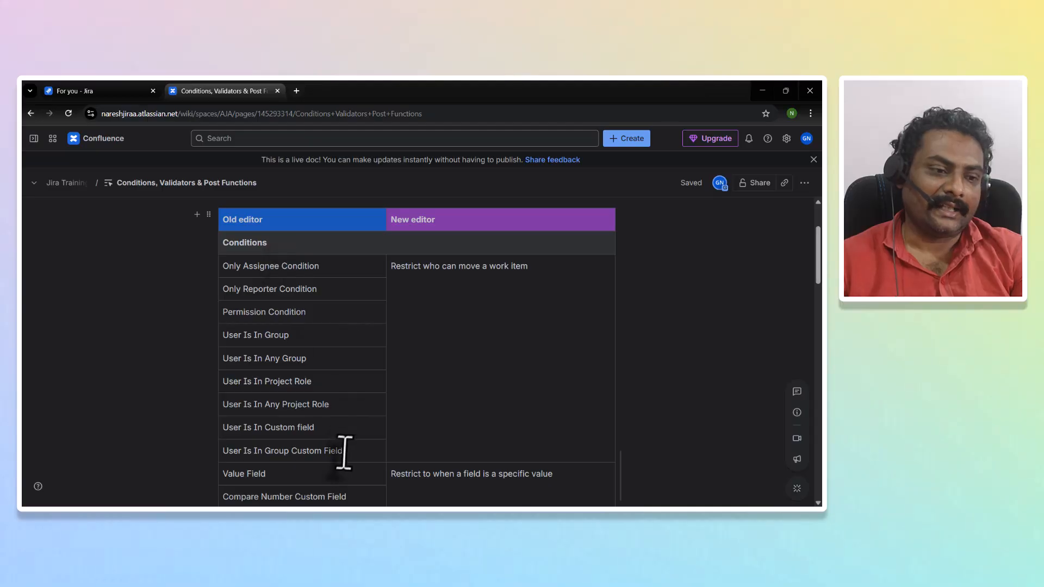
scroll(343, 449, "down", 1)
scroll(311, 424, "up", 1)
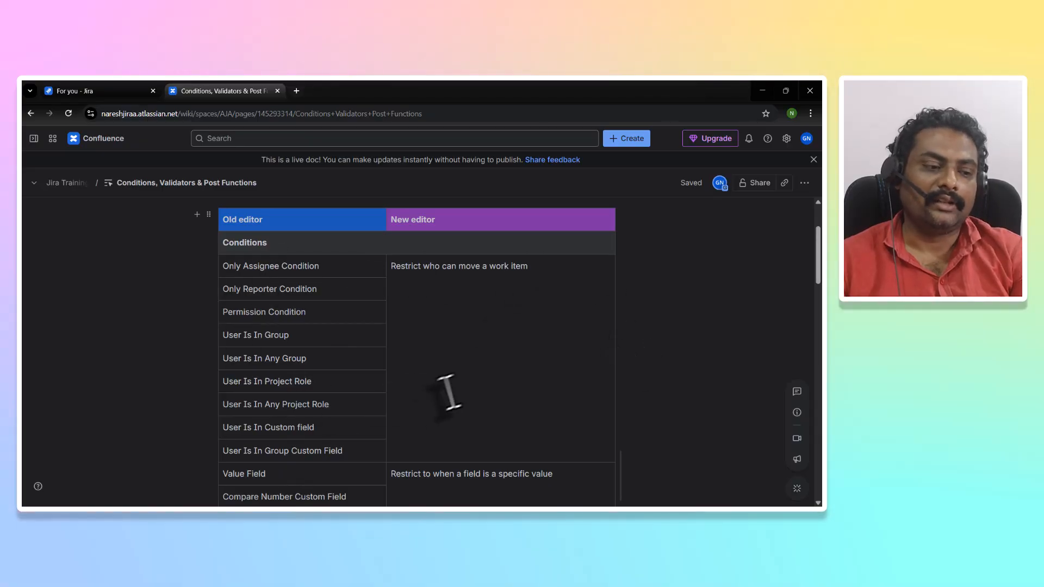
scroll(448, 392, "down", 2)
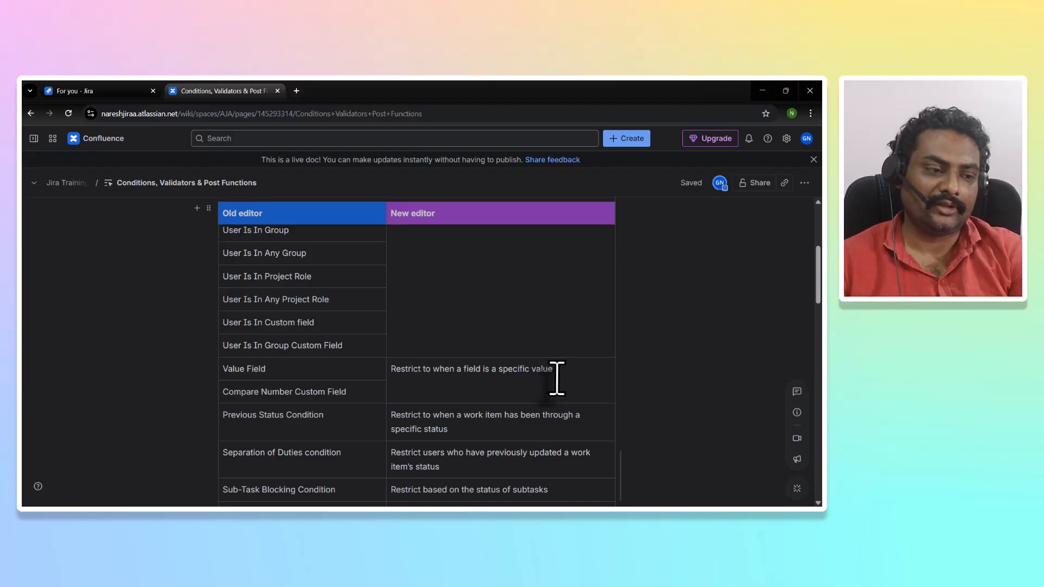
scroll(279, 368, "down", 2)
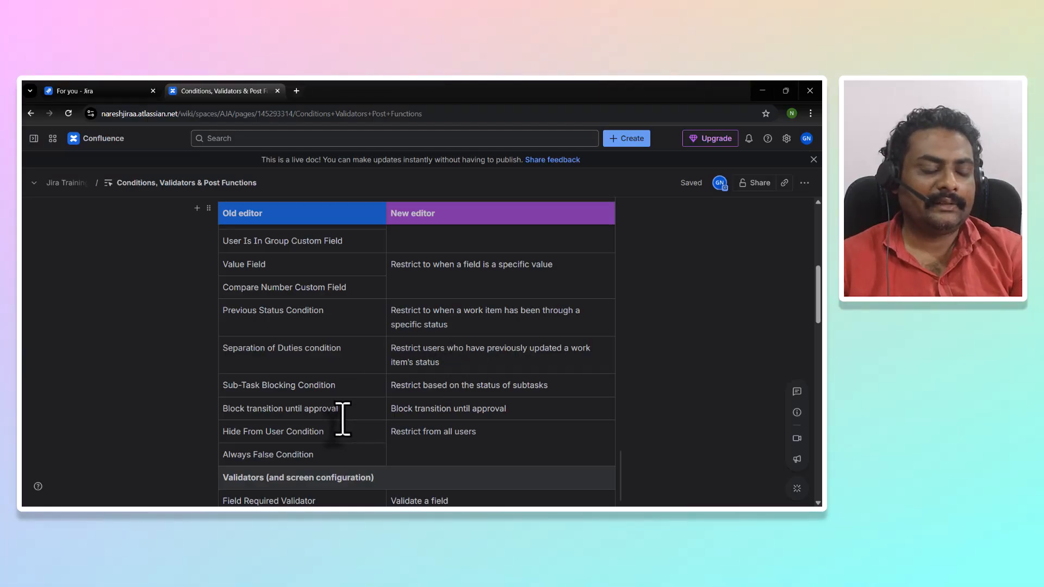
scroll(522, 400, "up", 4)
scroll(482, 379, "down", 4)
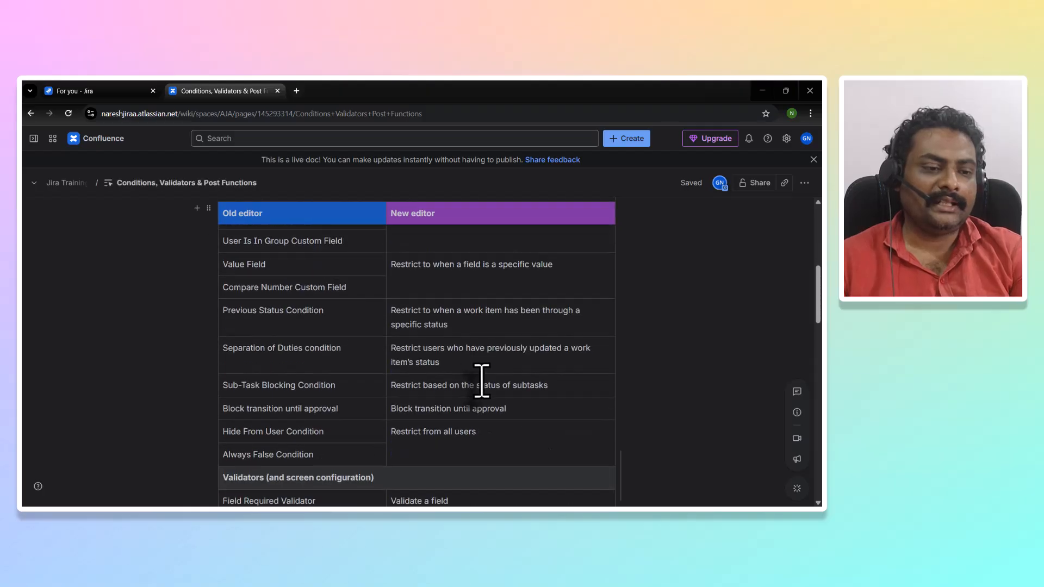
Step: Examine the validators and post-functions sections of the table, comparing the old editor's rule names with the new editor's
scroll(483, 379, "down", 4)
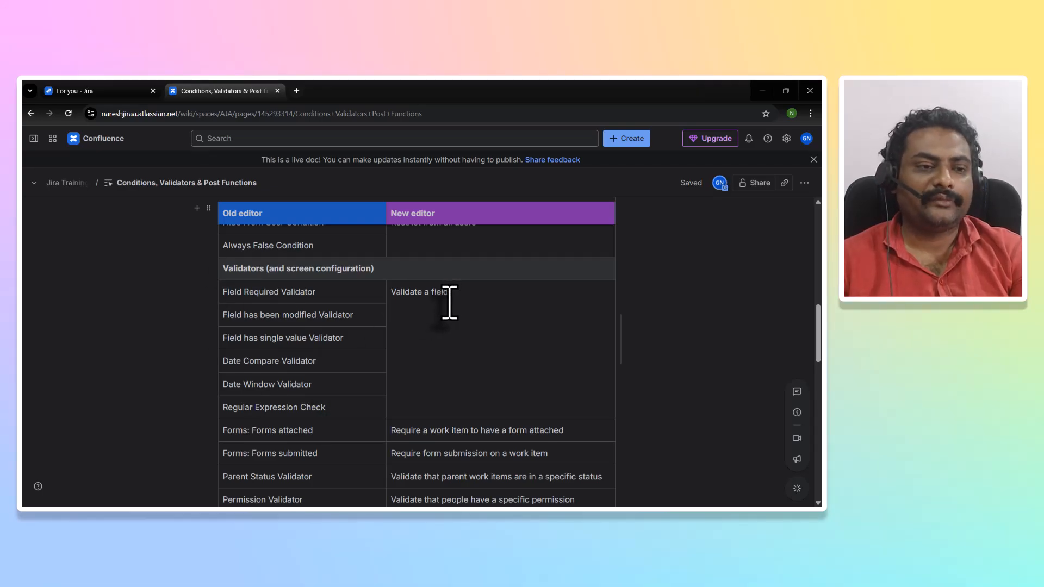
scroll(448, 307, "down", 4)
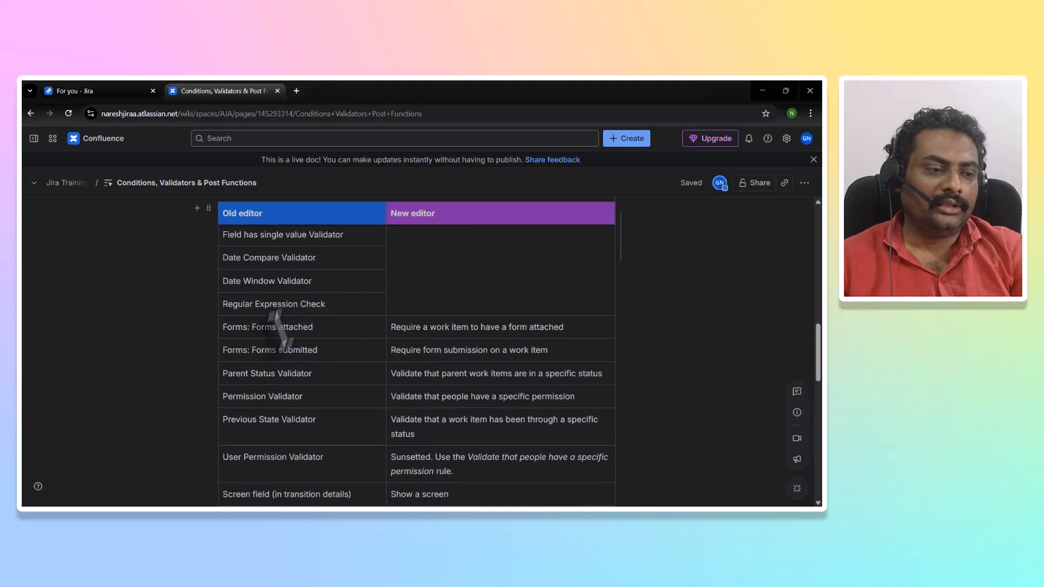
scroll(291, 362, "up", 2)
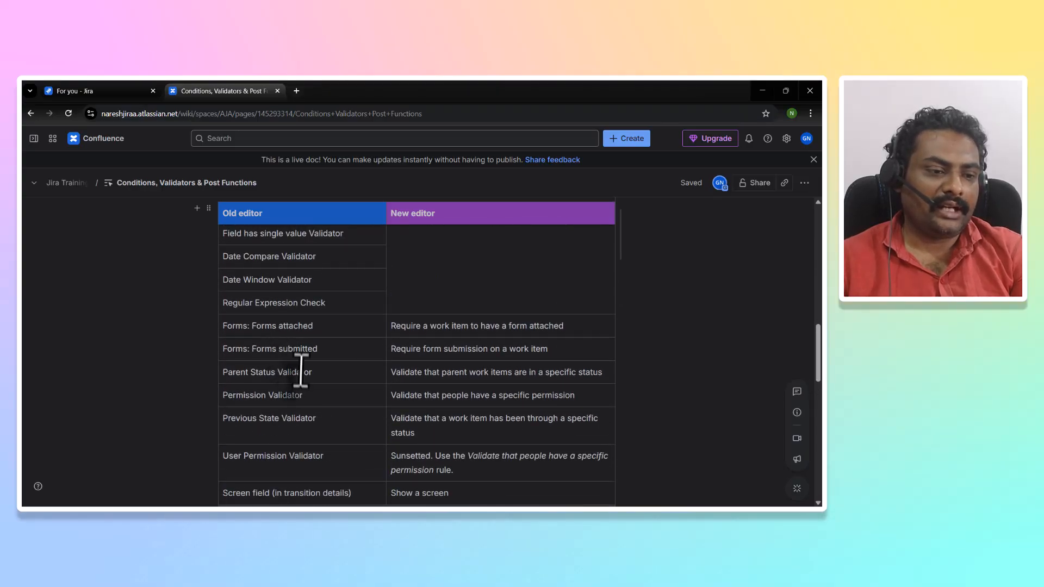
scroll(282, 373, "down", 1)
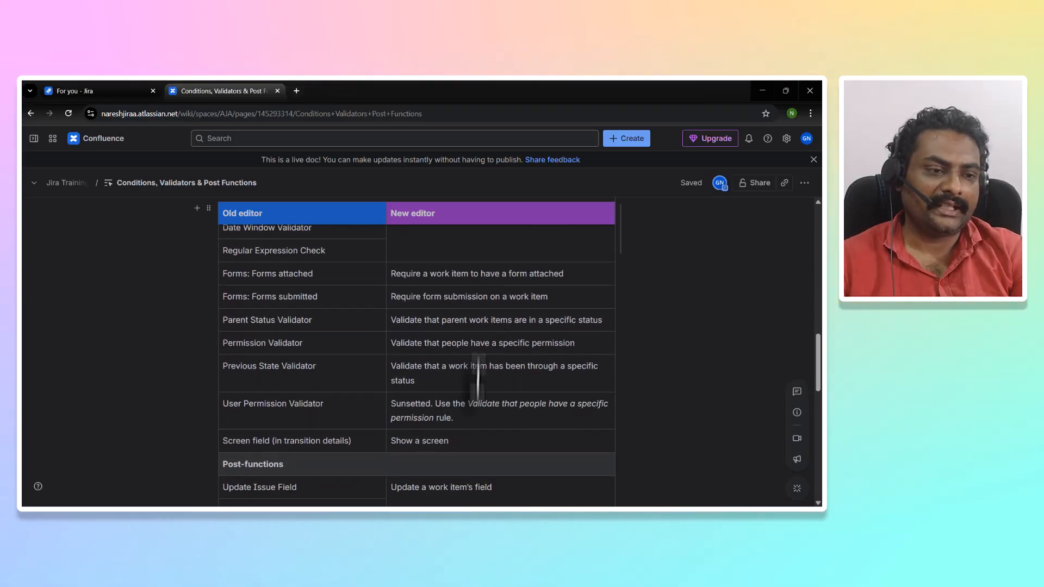
scroll(468, 381, "down", 4)
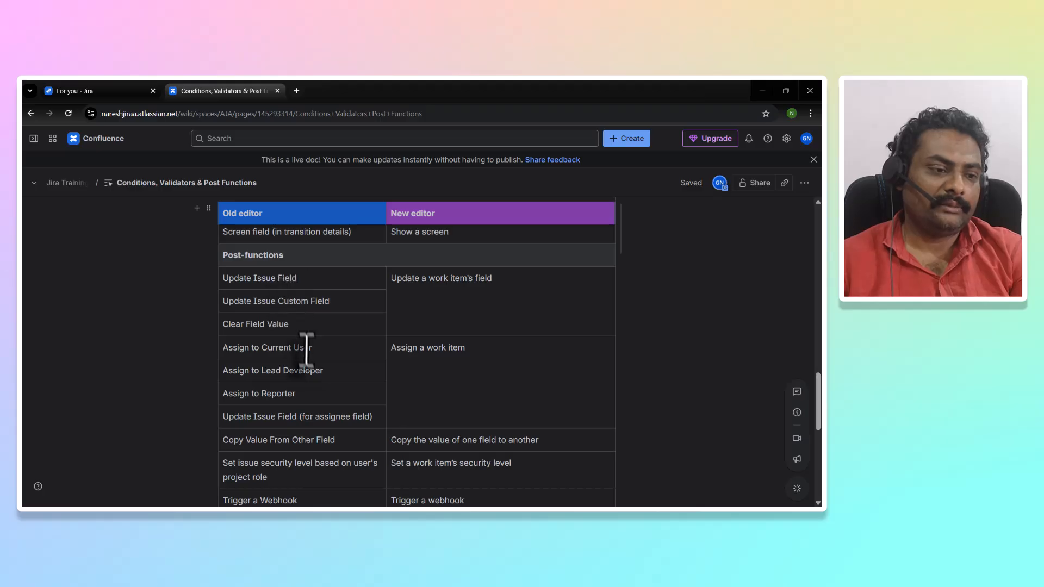
scroll(303, 345, "down", 1)
scroll(302, 344, "up", 1)
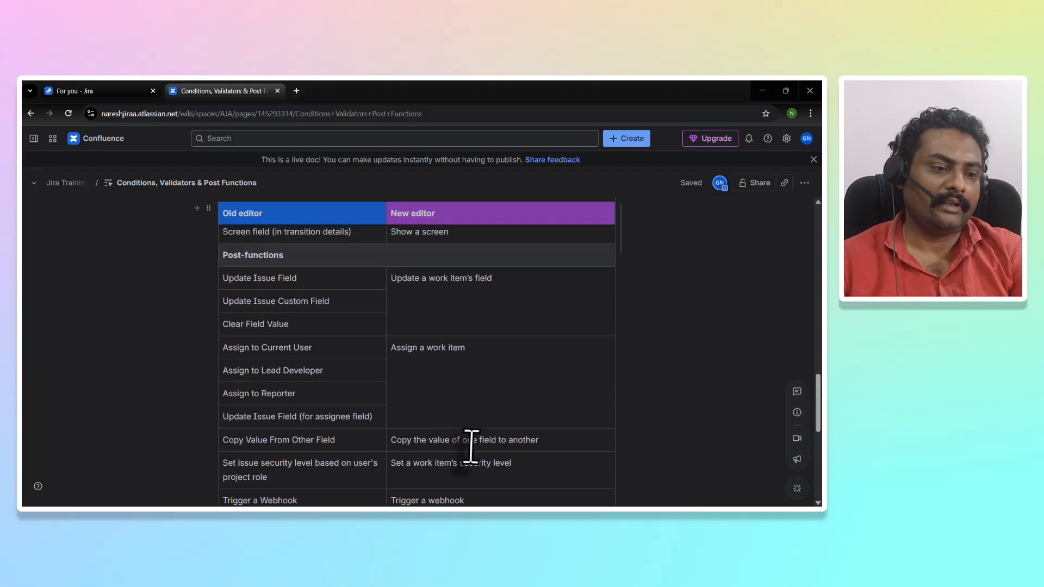
scroll(431, 373, "down", 2)
scroll(429, 363, "up", 5)
scroll(435, 361, "up", 10)
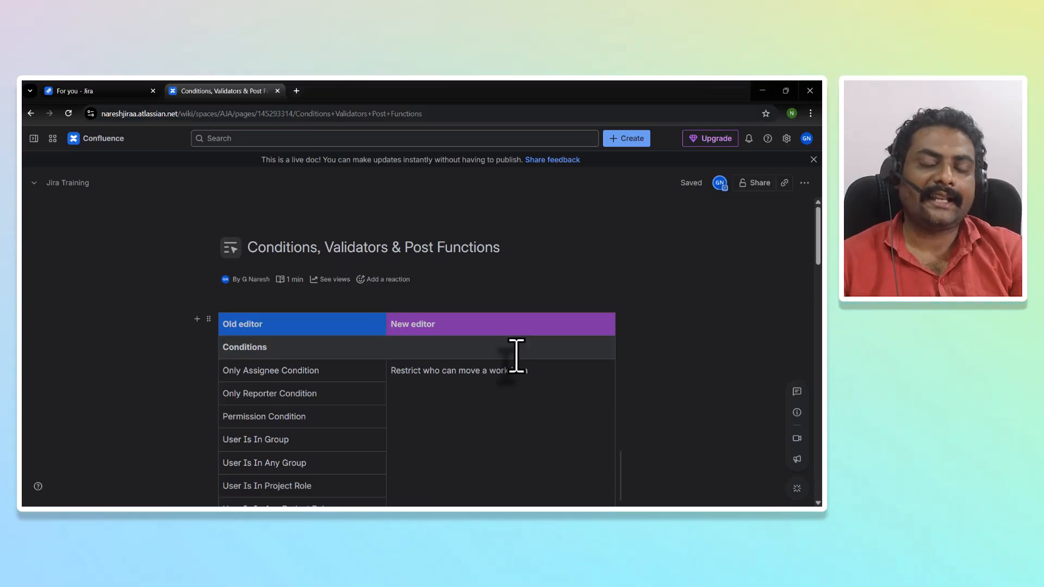
Step: Review the example condition, validator regular expression and post-function listed below the comparison table
scroll(282, 384, "down", 12)
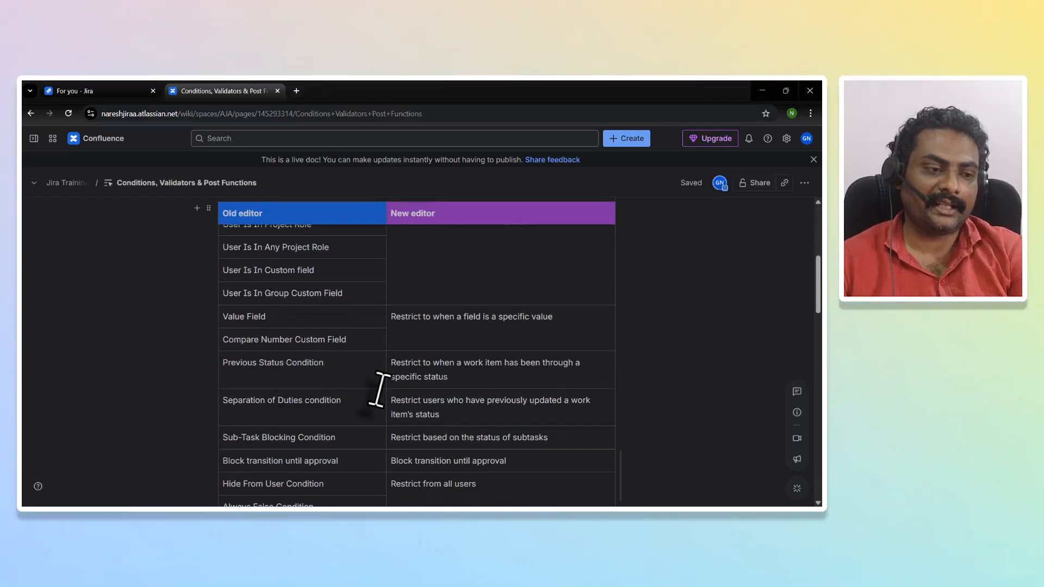
scroll(332, 419, "down", 3)
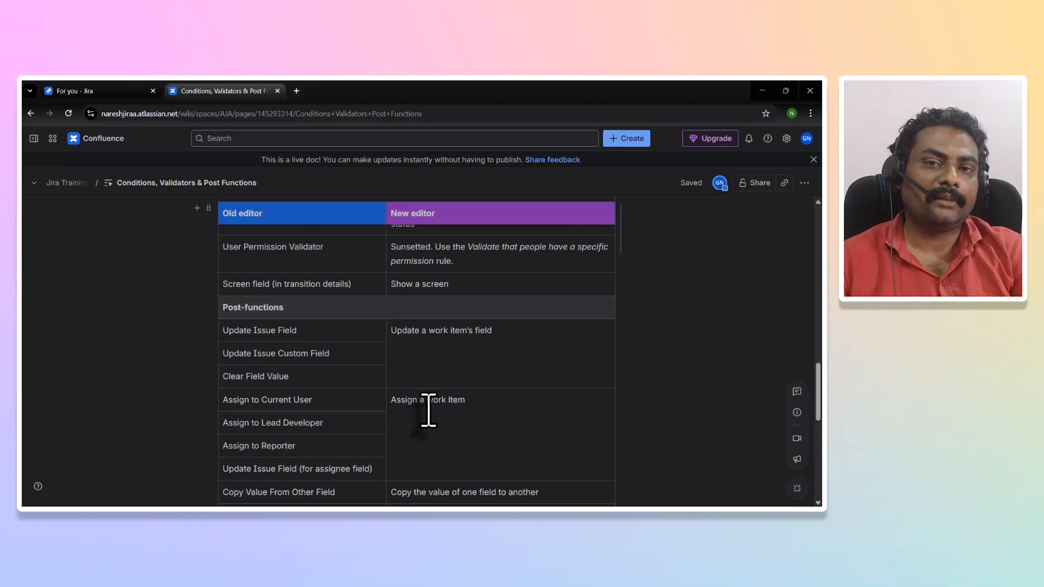
scroll(430, 411, "down", 7)
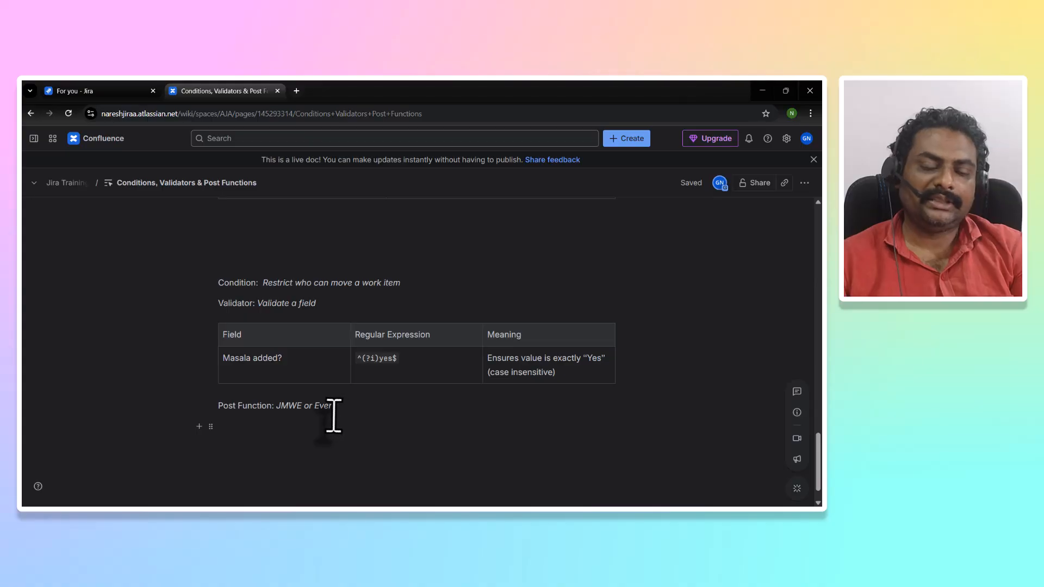
scroll(403, 389, "up", 5)
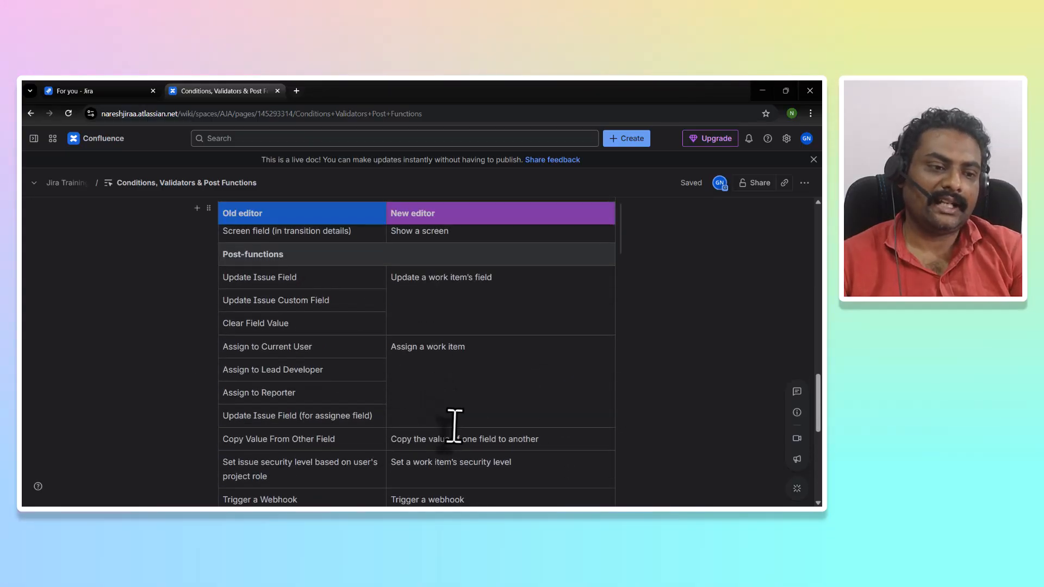
scroll(455, 401, "down", 1)
scroll(466, 450, "up", 1)
scroll(473, 480, "down", 2)
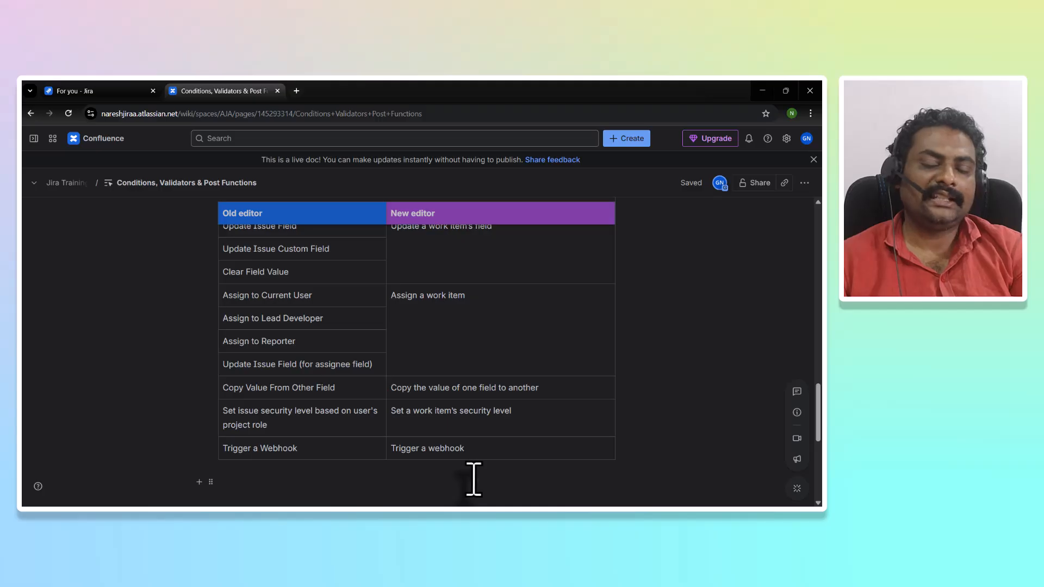
scroll(473, 402, "down", 5)
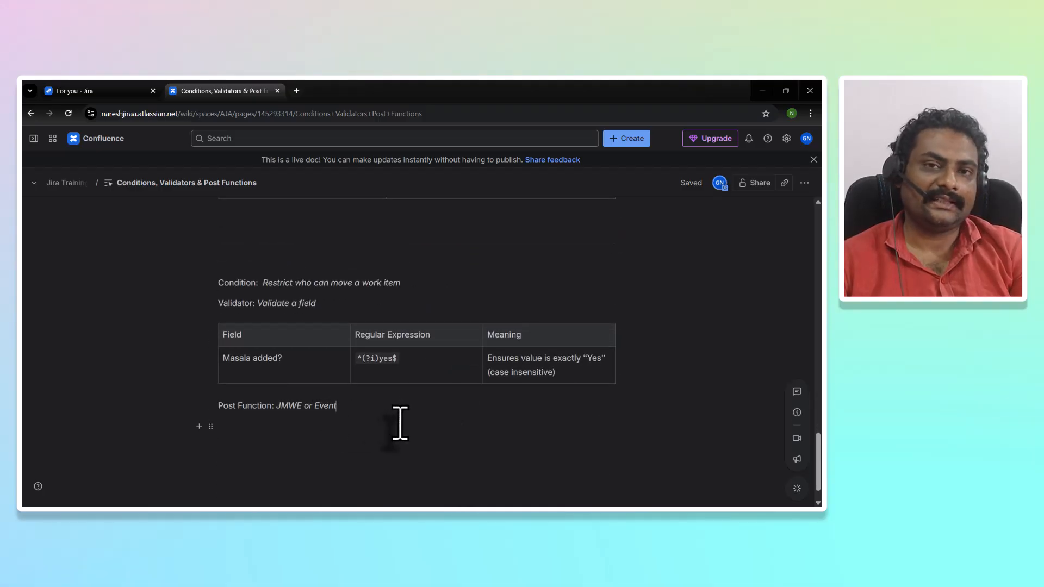
Step: Switch to Jira and open work item GP-1 from the General Project space's list view
left_click(84, 91)
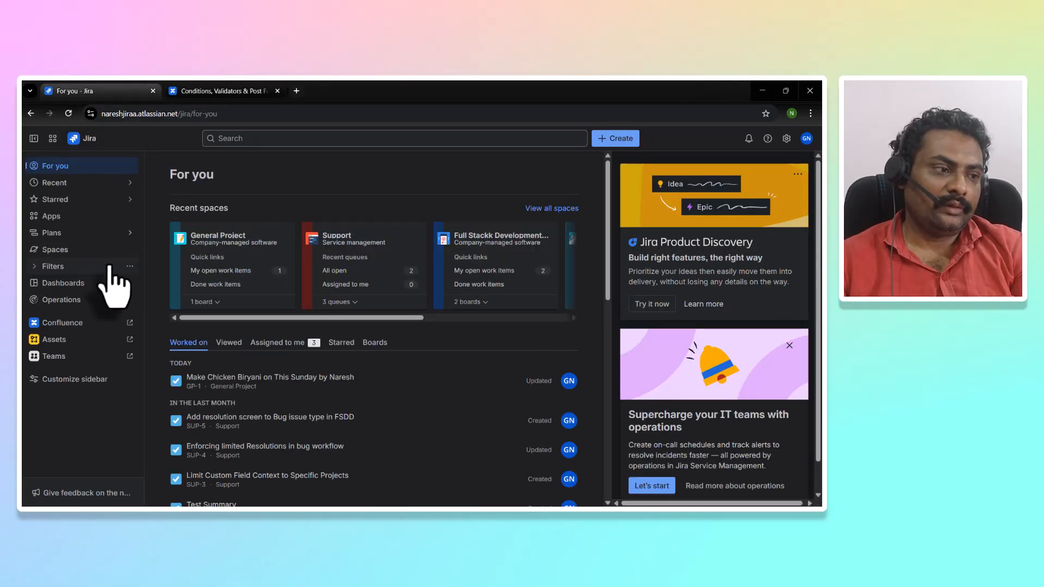
left_click(229, 242)
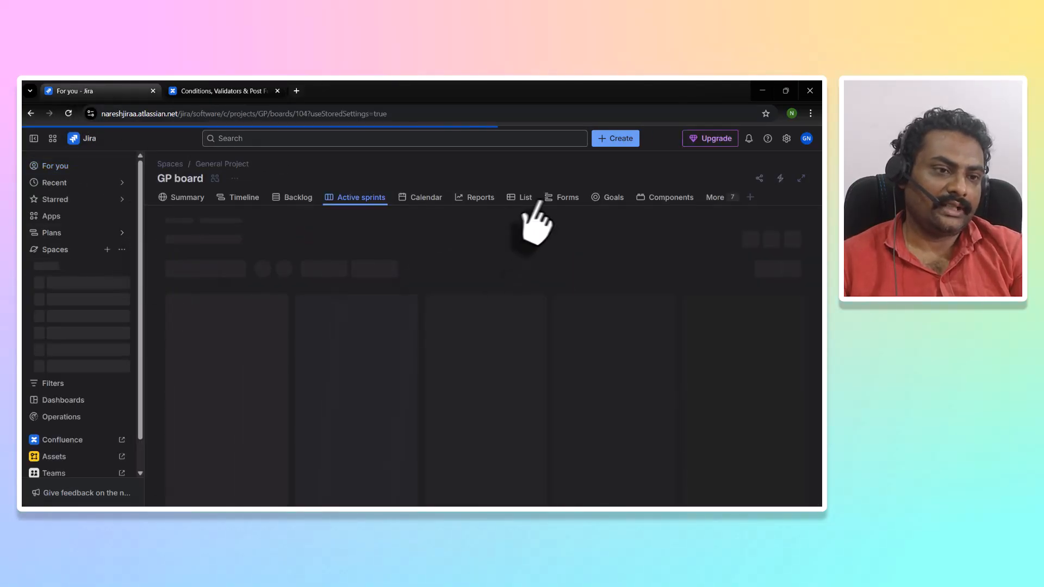
left_click(523, 199)
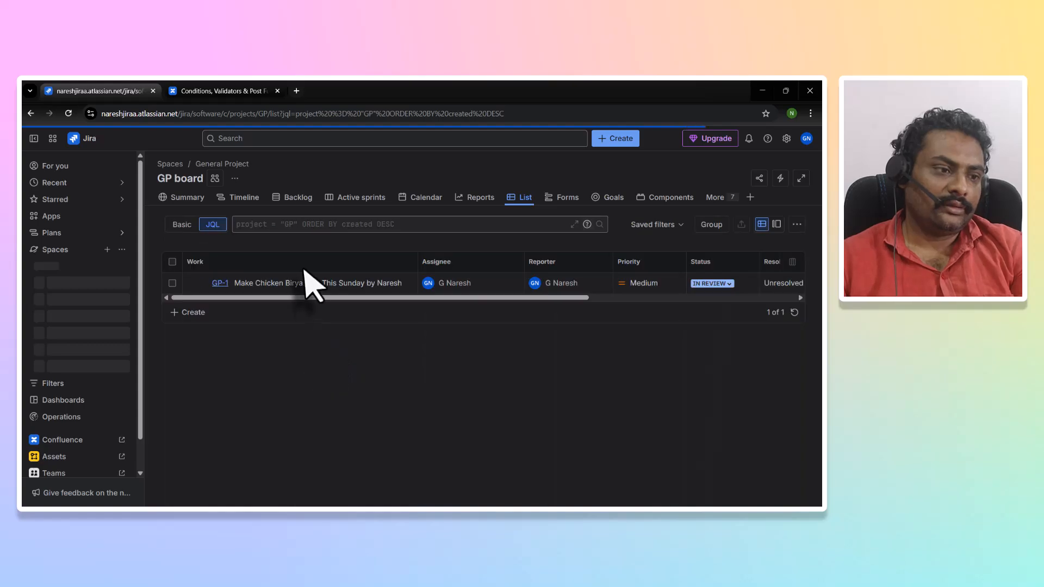
left_click(223, 283)
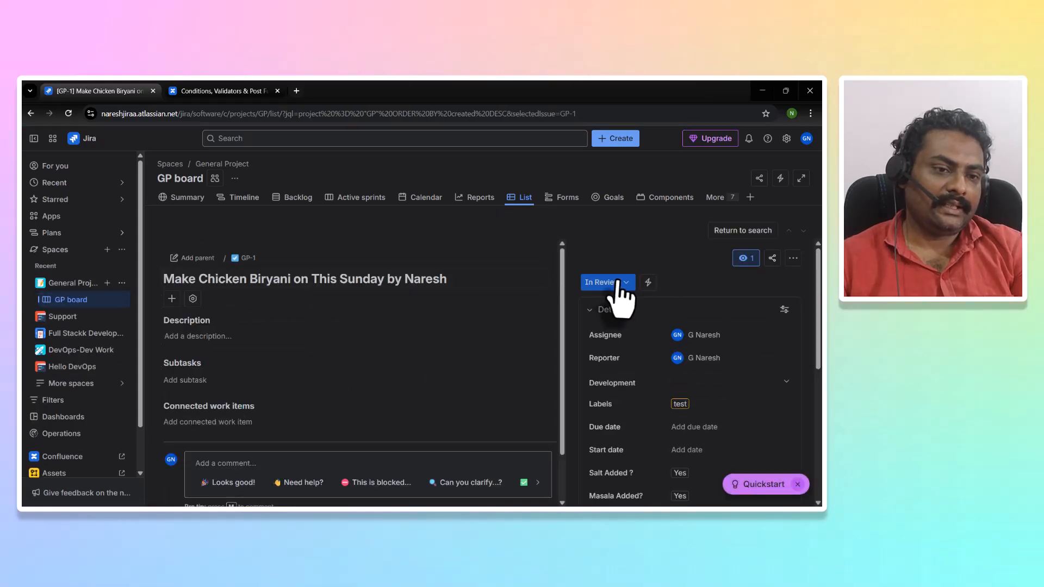
Step: Move work item GP-1 back through In Progress to To Do and check which transitions are available from there
left_click(618, 284)
left_click(604, 309)
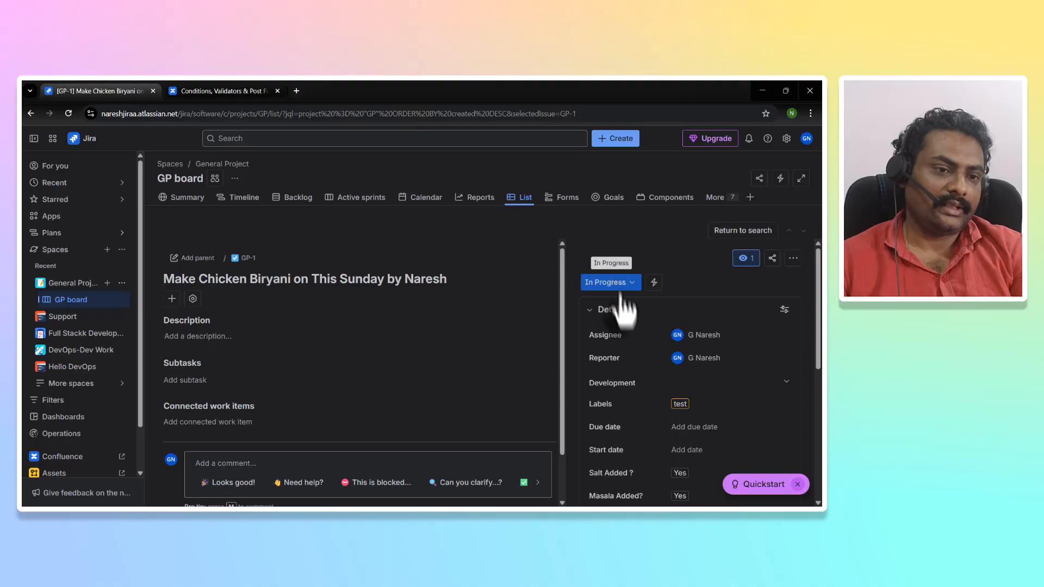
left_click(614, 283)
left_click(611, 306)
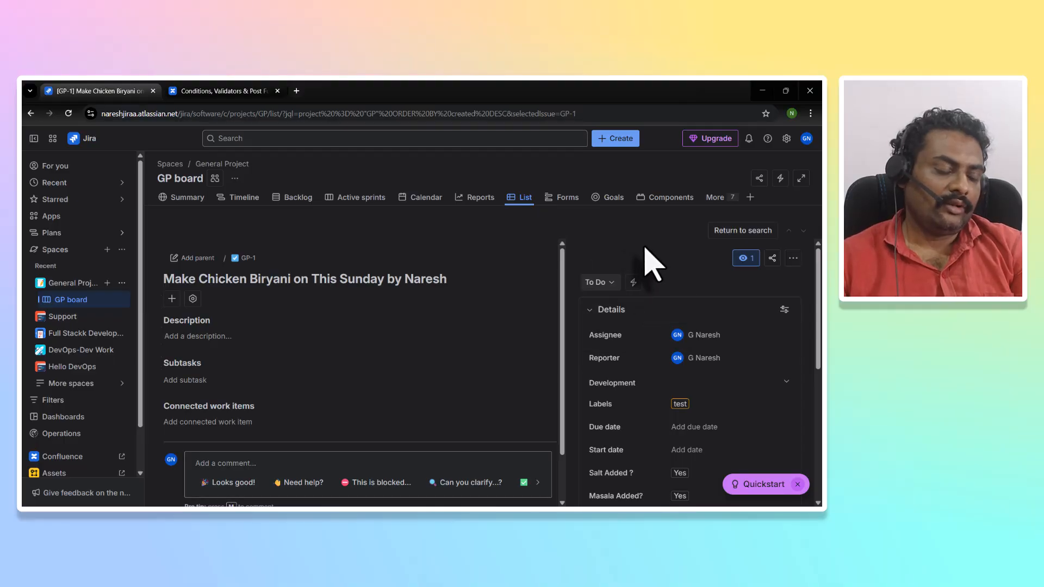
left_click(601, 284)
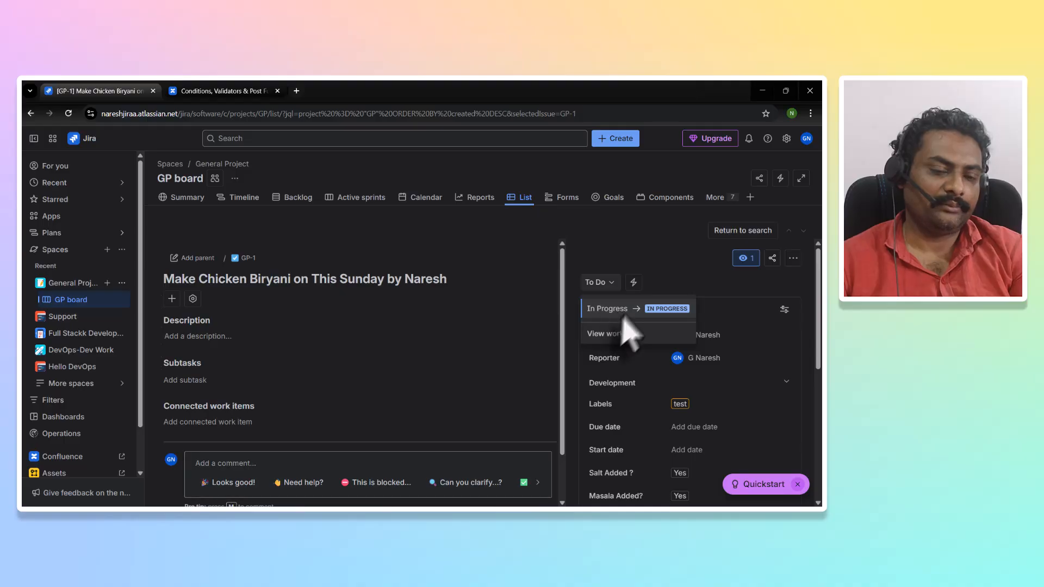
left_click(614, 250)
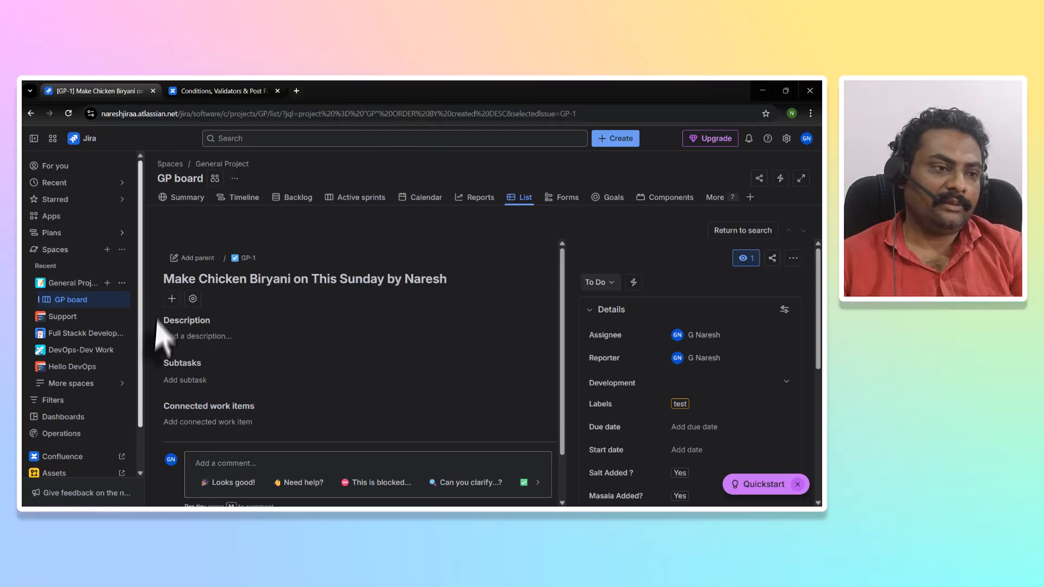
Step: Open the General Project space settings and examine the users and role filter on the People page
left_click(121, 283)
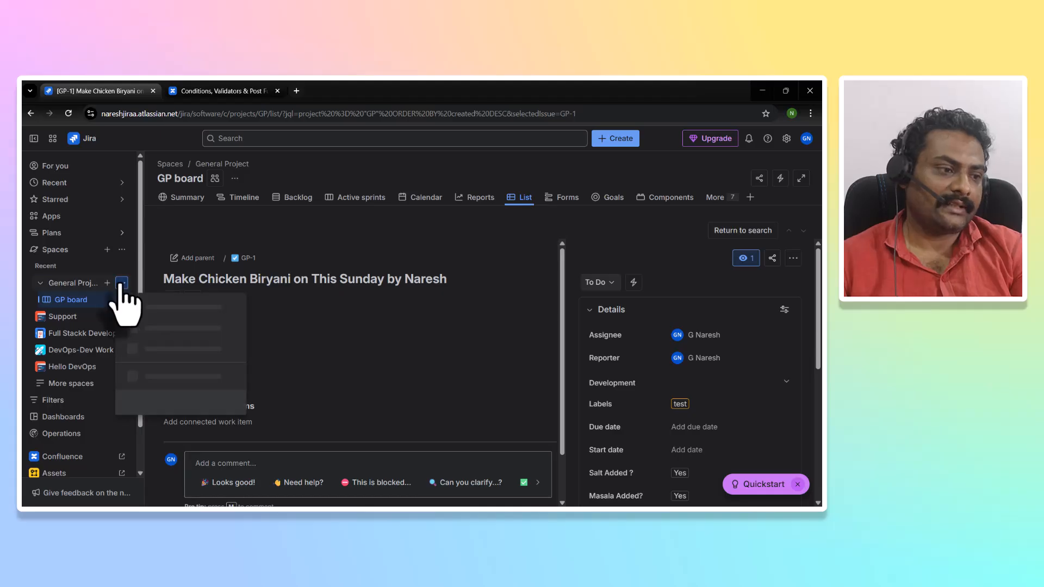
left_click(178, 400)
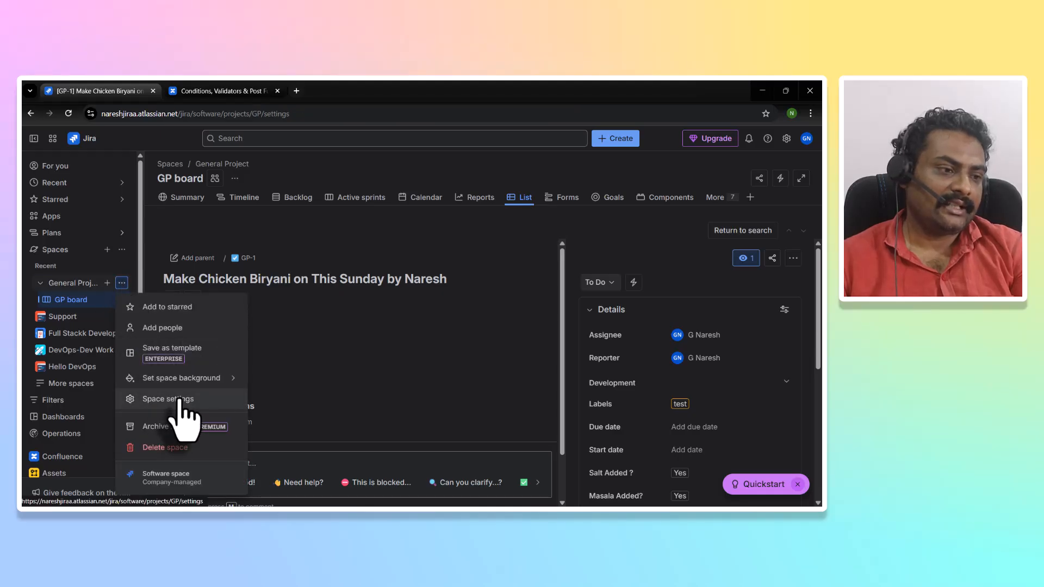
left_click(54, 253)
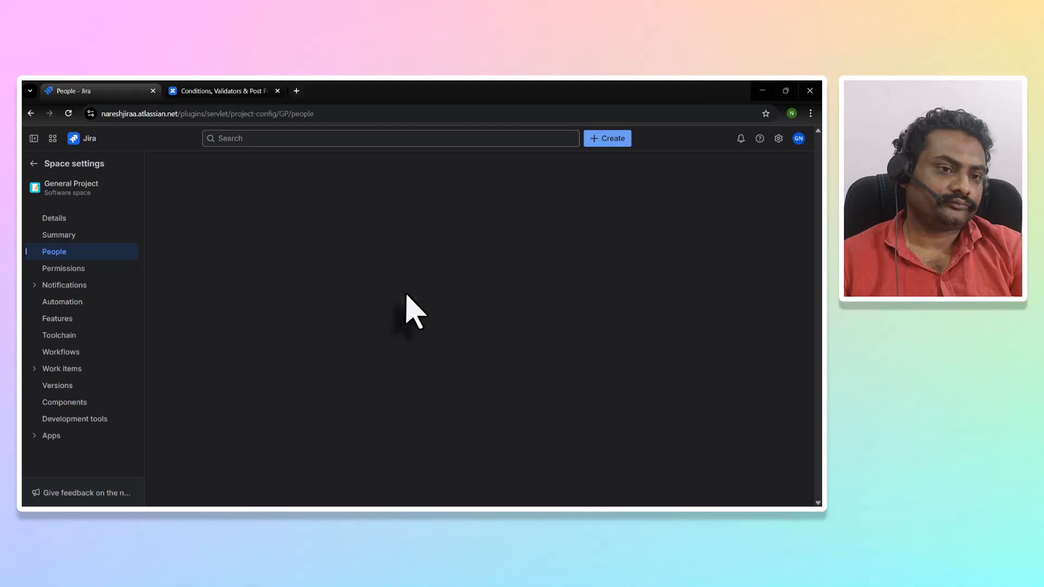
left_click(427, 299)
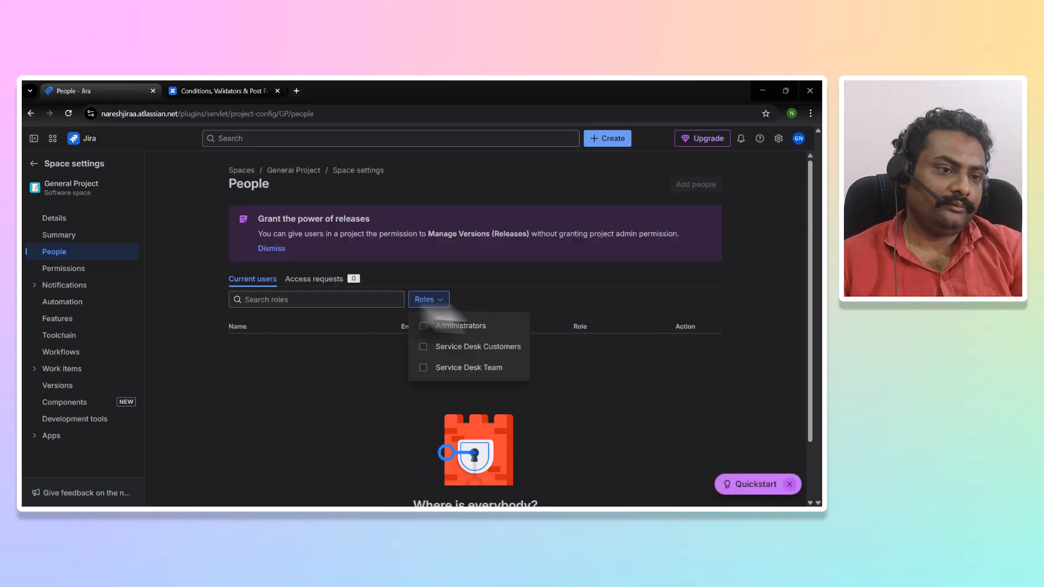
left_click(535, 326)
scroll(454, 388, "down", 2)
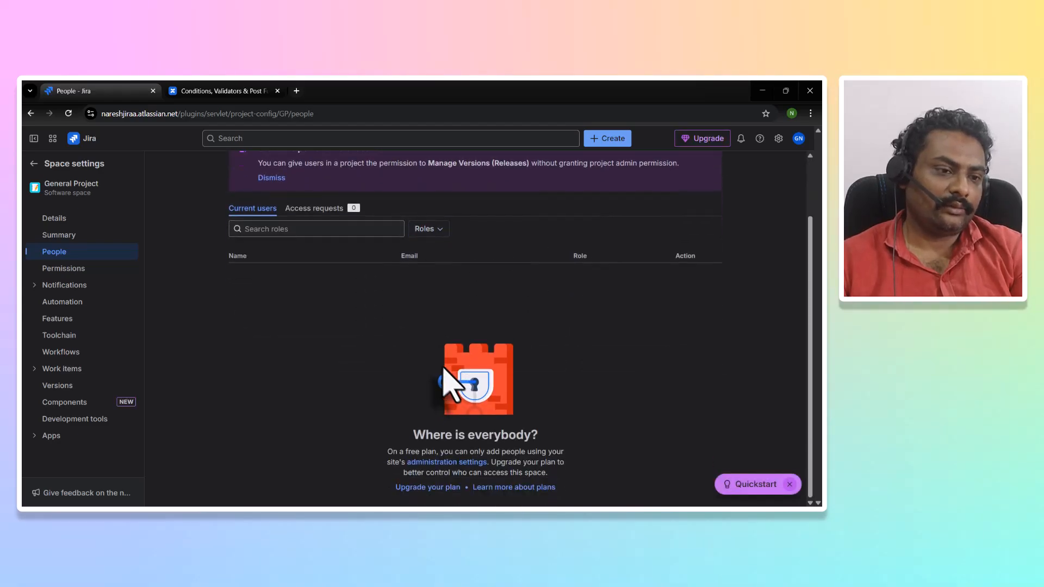
scroll(451, 384, "up", 2)
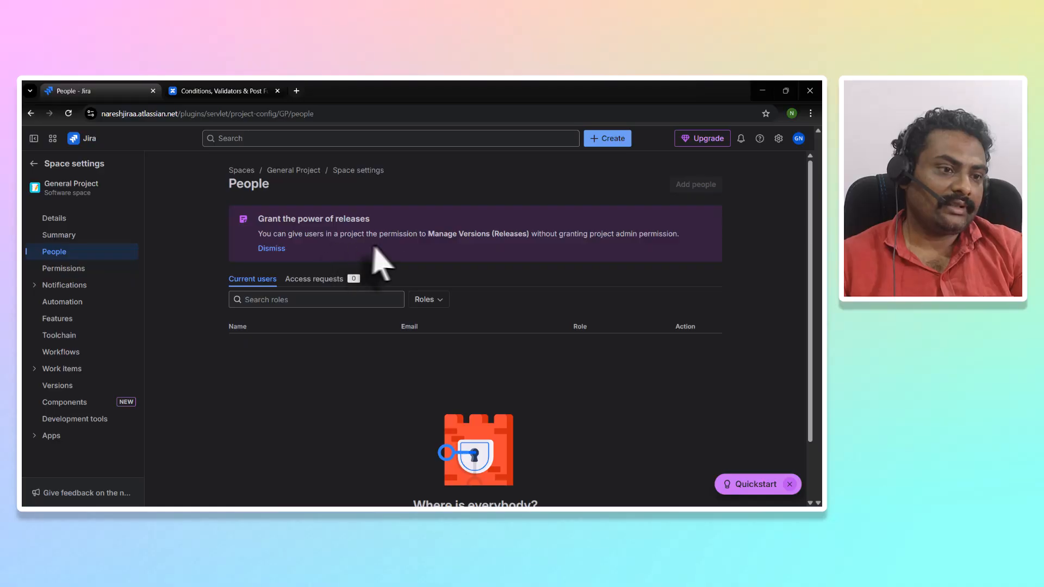
Step: Return from the space settings to work item GP-1 and check which transitions are available from To Do
mouse_move(699, 185)
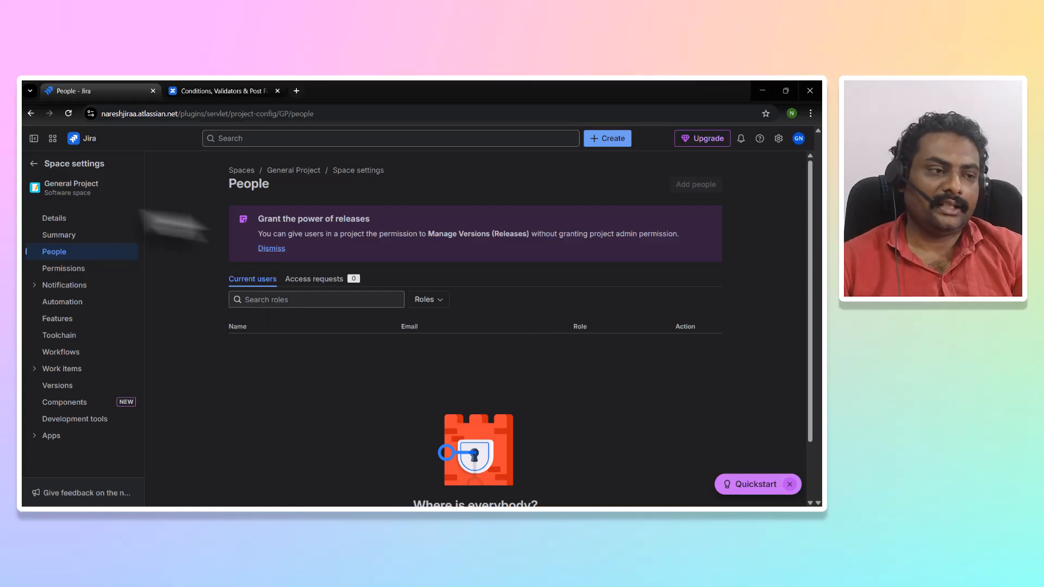
left_click(34, 163)
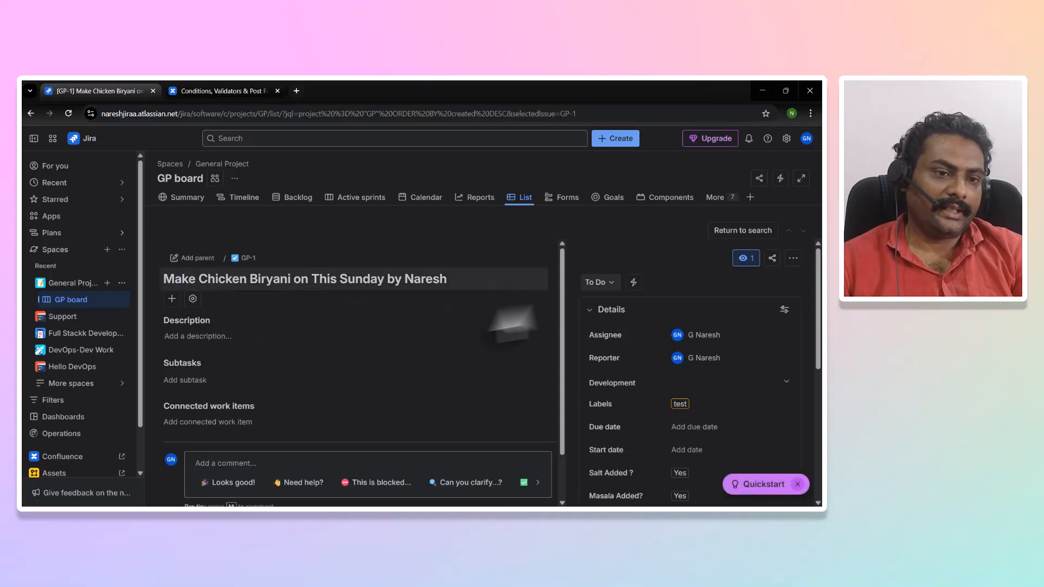
left_click(604, 282)
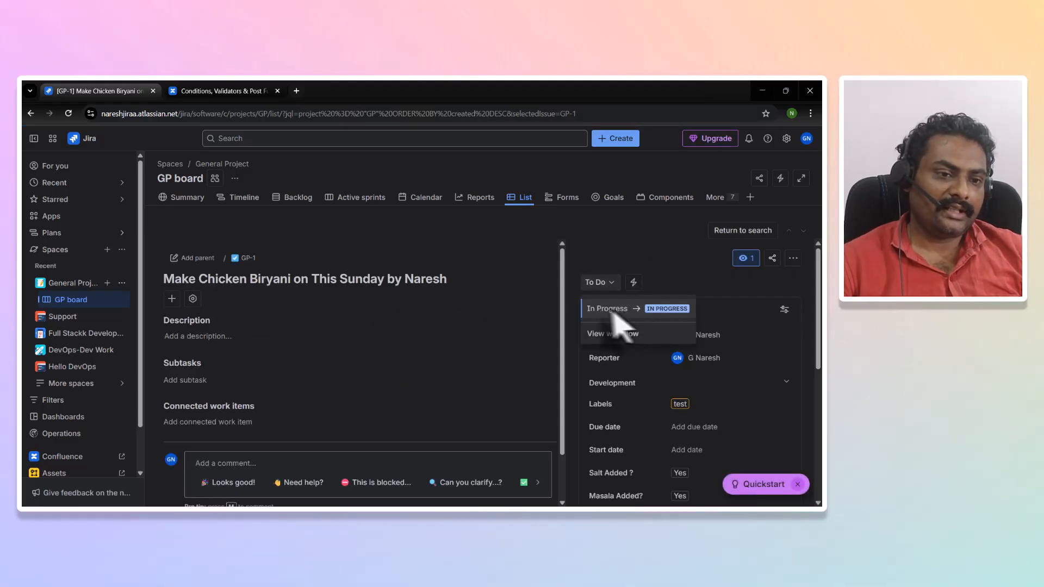
left_click(629, 252)
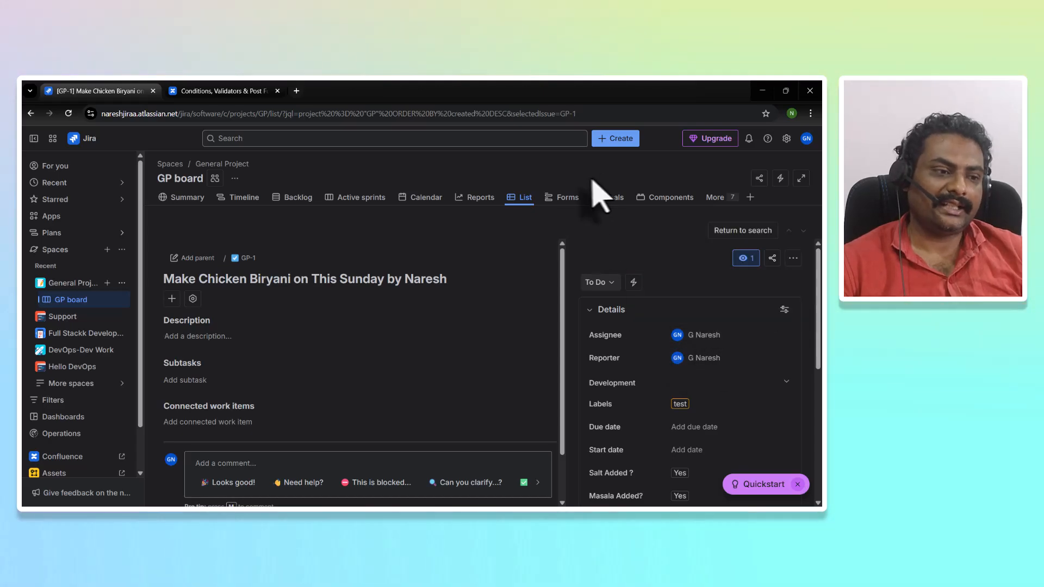
Step: Open the General Project space settings in a separate browser tab and show the space's workflows
left_click(122, 283)
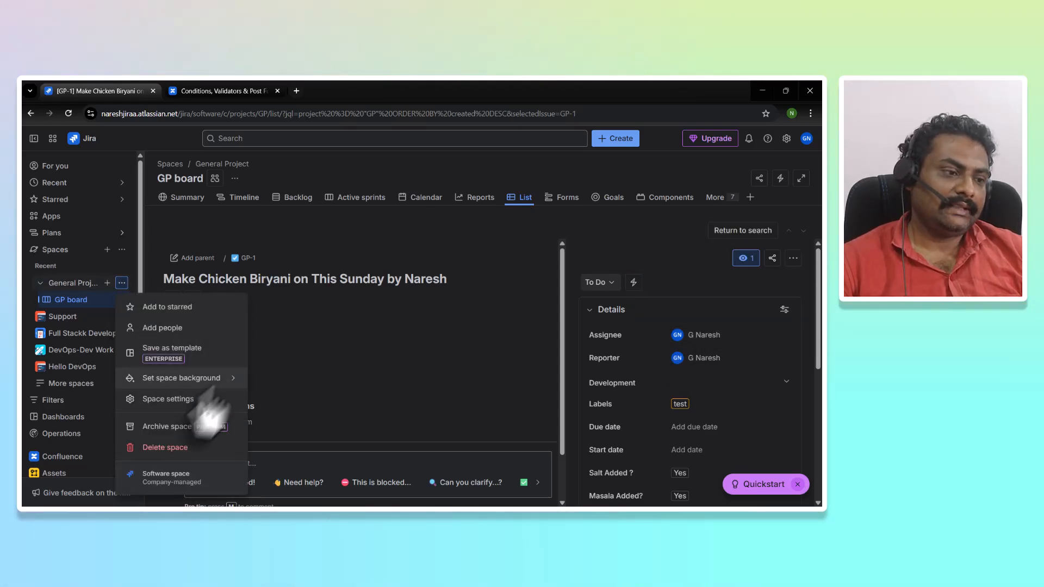
right_click(163, 402)
left_click(201, 293)
left_click(221, 91)
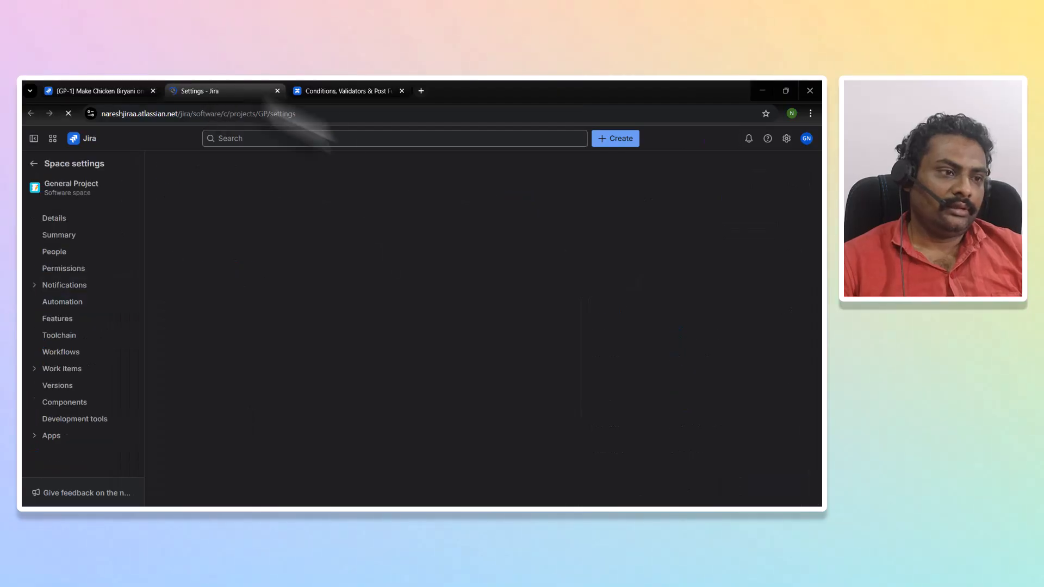
left_click(65, 353)
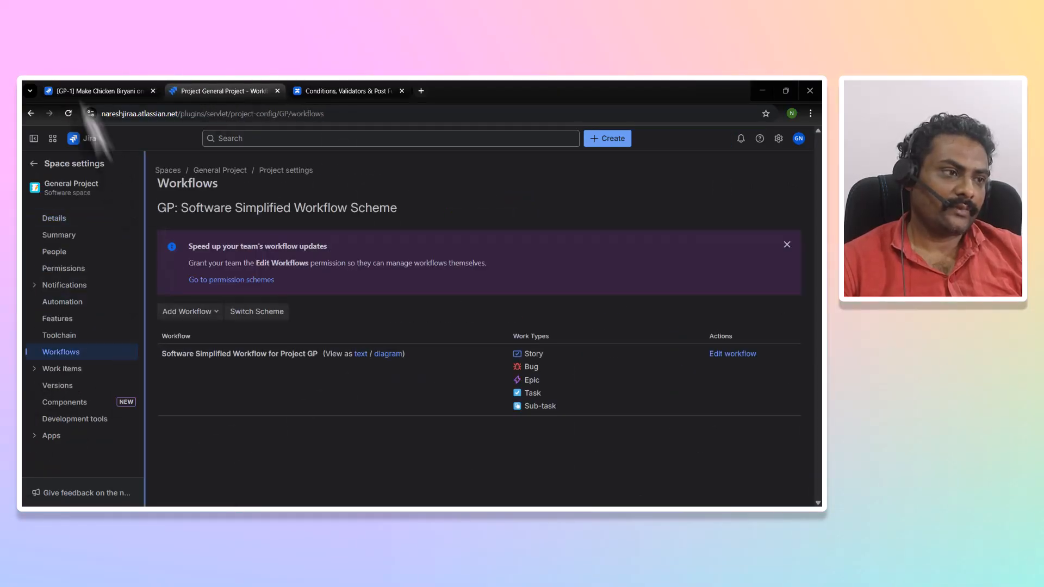
Step: Check the work type of GP-1, then open Software Simplified Workflow for Project GP for editing
left_click(101, 91)
left_click(294, 243)
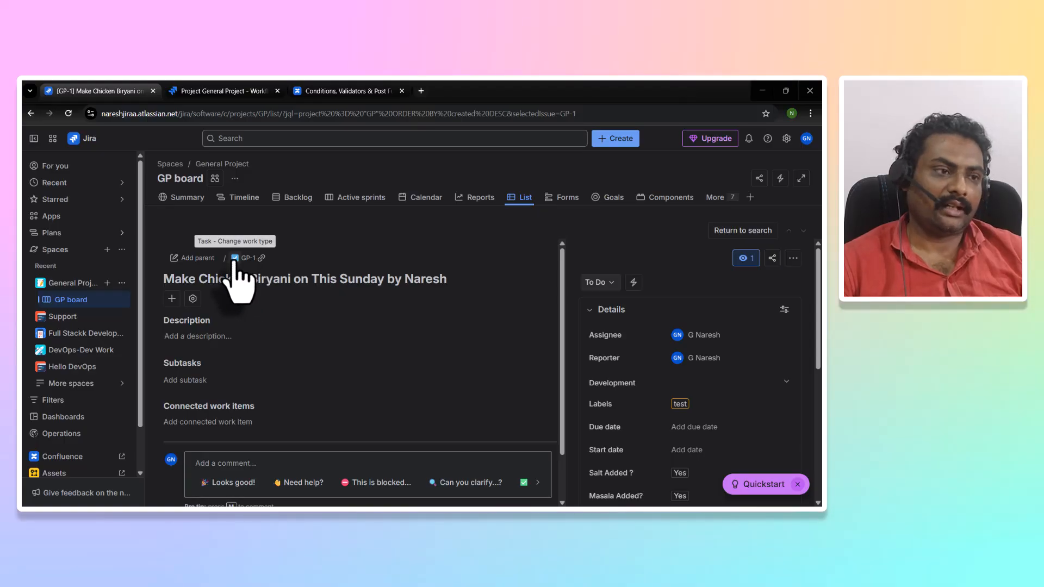
left_click(218, 92)
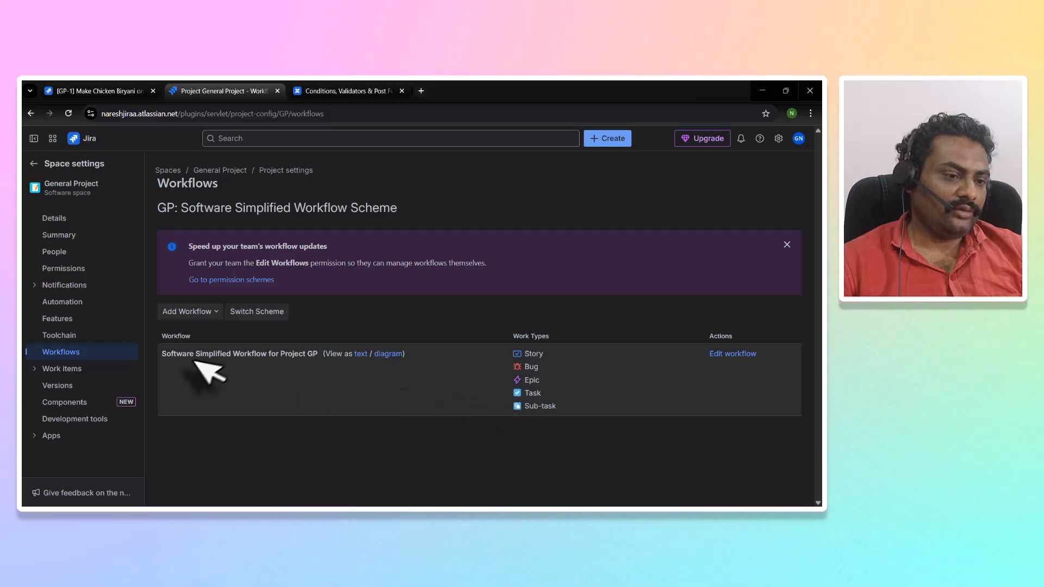
left_click(721, 352)
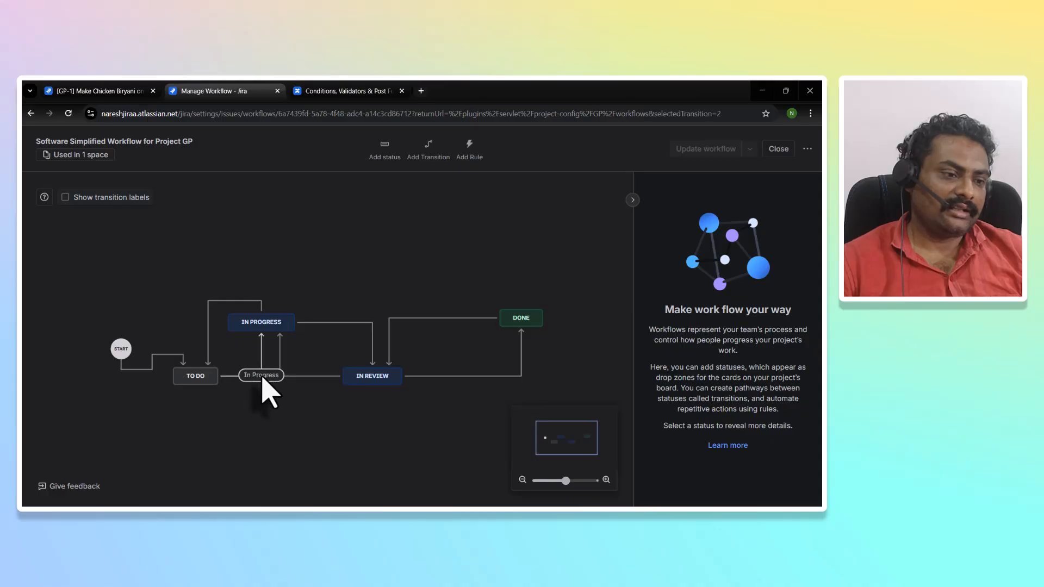
Step: Start a new rule on the To Do to In Progress transition and look through the Restrict transition rules
left_click(262, 379)
scroll(728, 353, "down", 1)
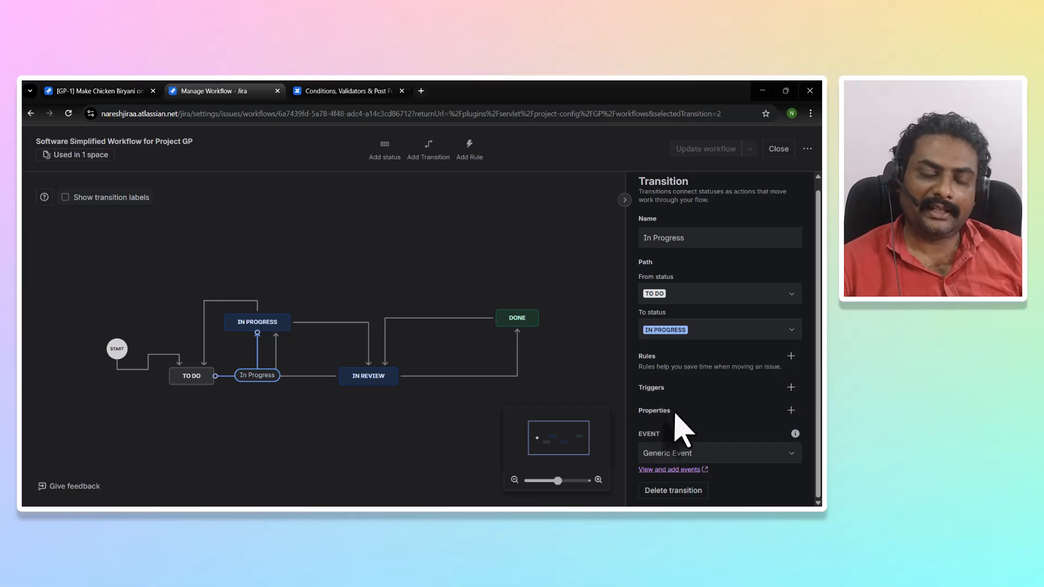
left_click(791, 358)
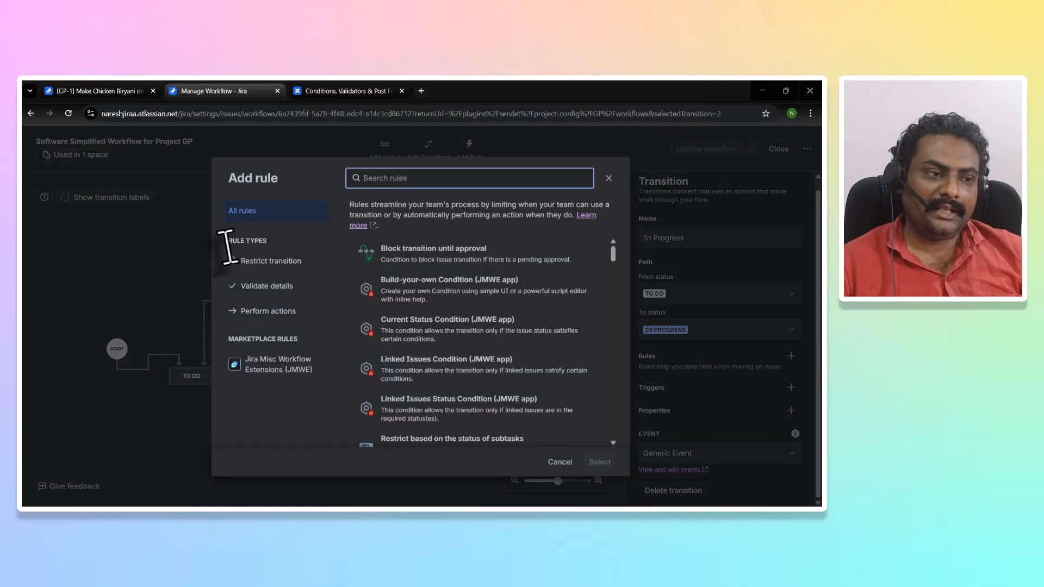
left_click_drag(266, 243, 227, 241)
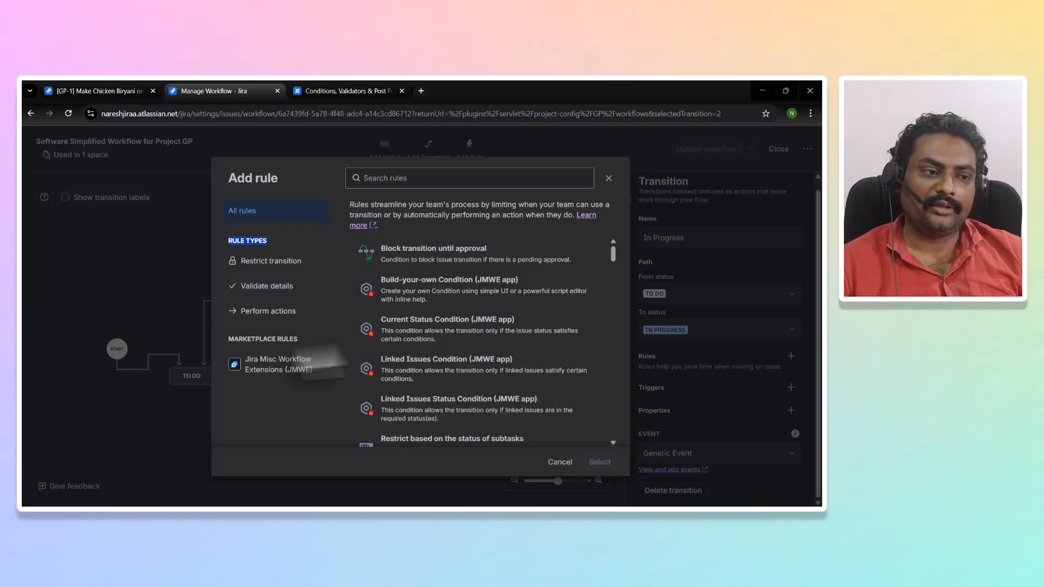
left_click(265, 260)
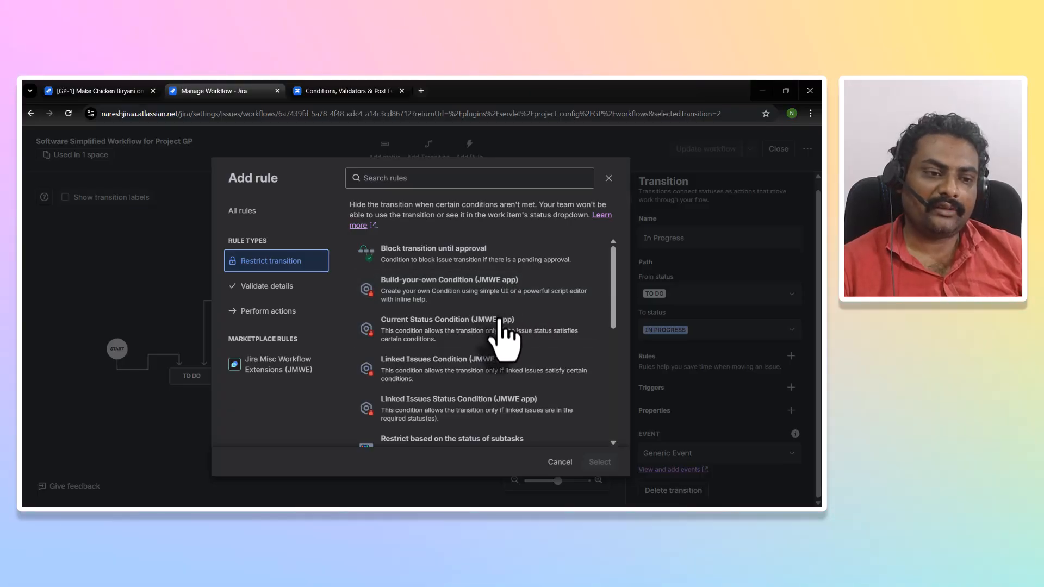
left_click_drag(612, 265, 628, 394)
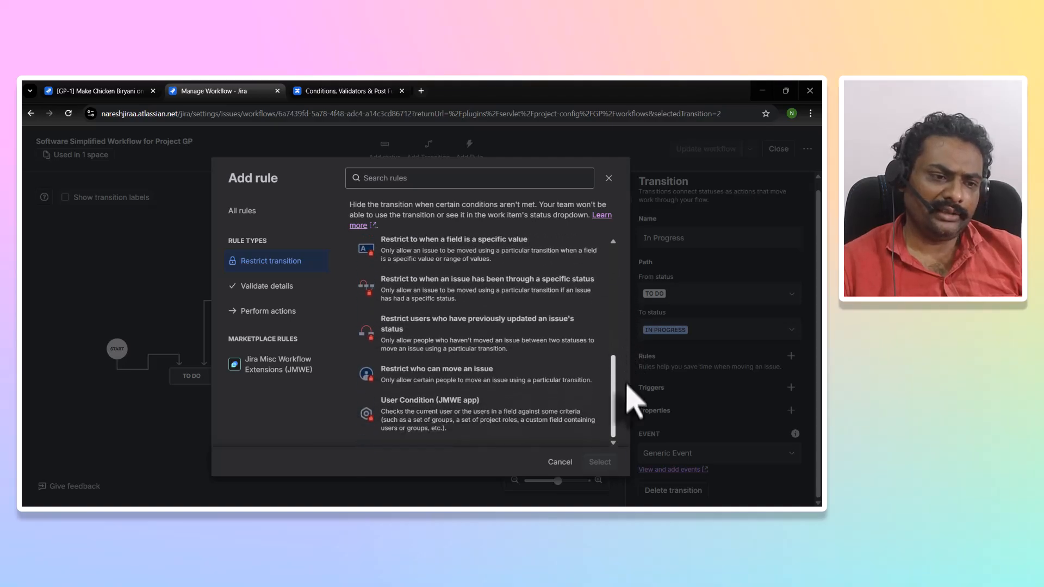
Step: Add the Restrict who can move an issue rule to the In Progress transition, limited to the work item's assignee
left_click(485, 378)
left_click(599, 462)
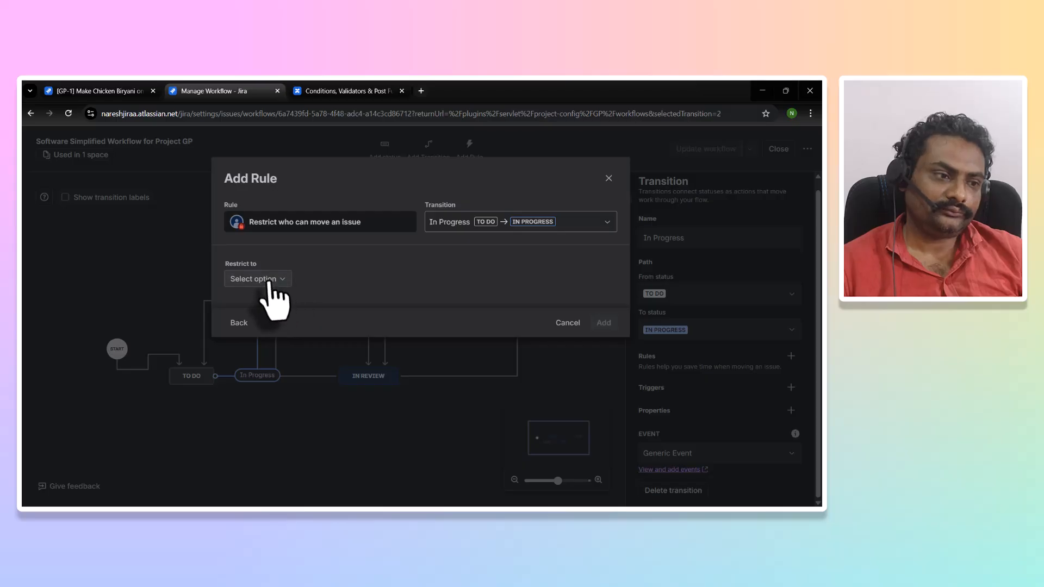
left_click(270, 283)
left_click(243, 305)
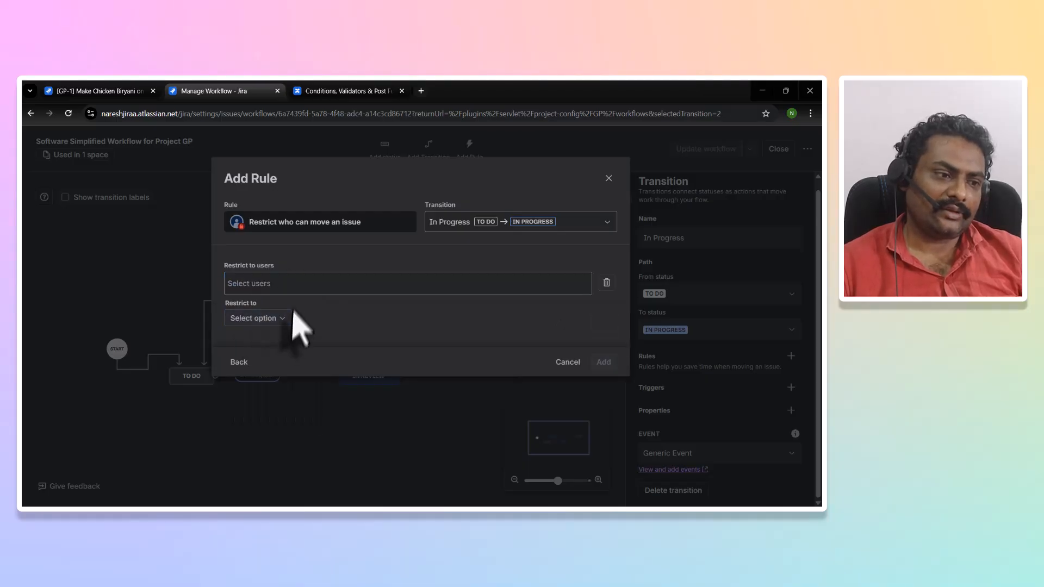
left_click(294, 283)
left_click(311, 315)
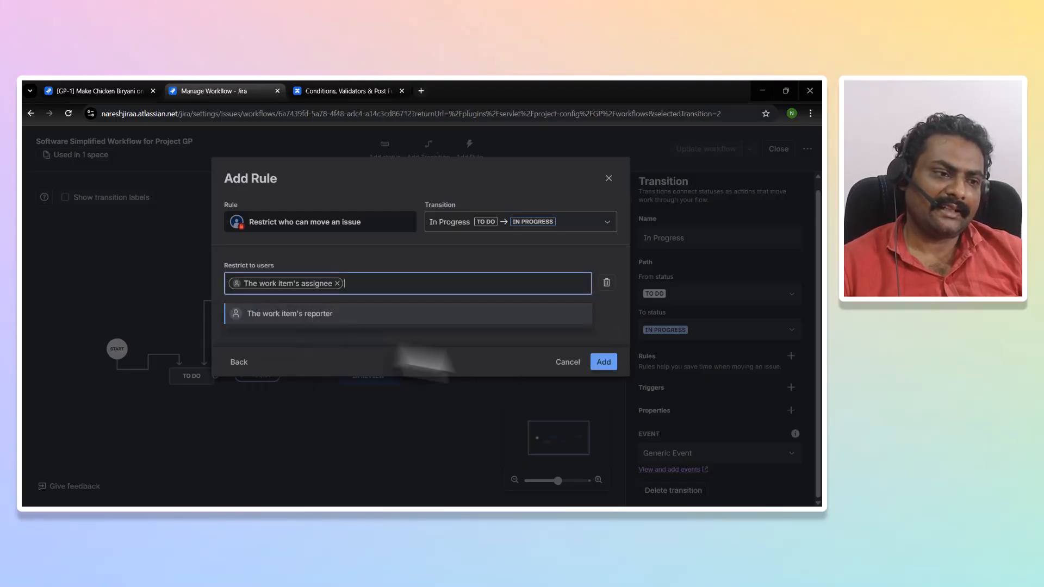
left_click(601, 361)
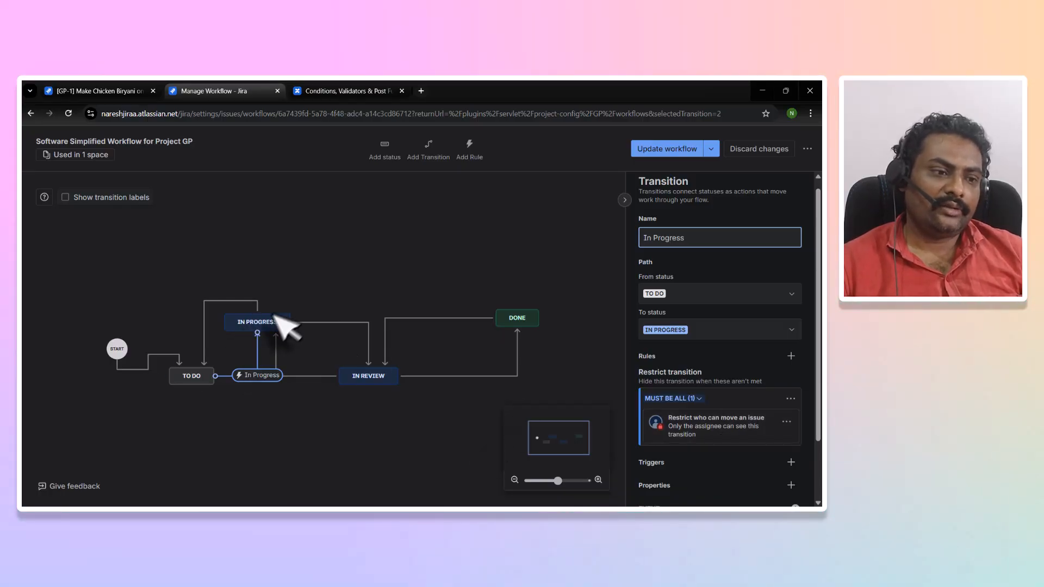
Step: Add a Restrict who can move an issue rule to the In Progress to In Review transition, limited to the work item's assignee
left_click(351, 323)
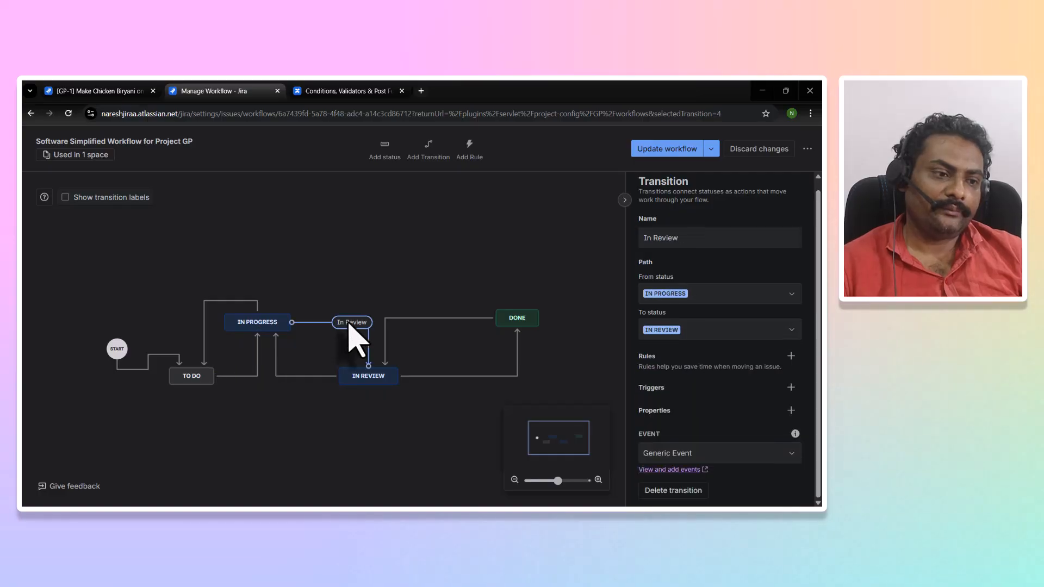
left_click(791, 356)
scroll(500, 348, "down", 3)
scroll(517, 348, "down", 3)
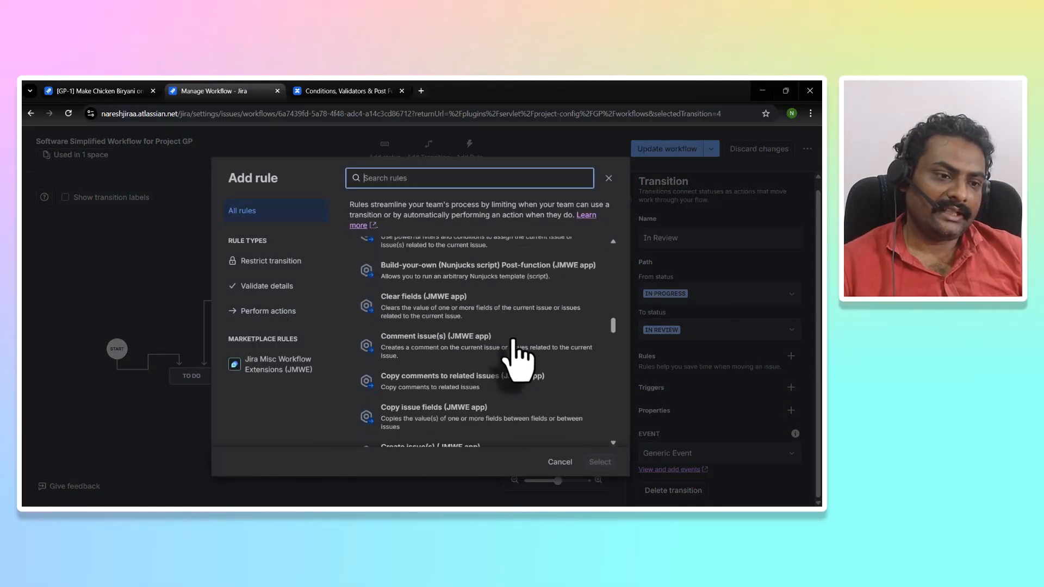
left_click(271, 262)
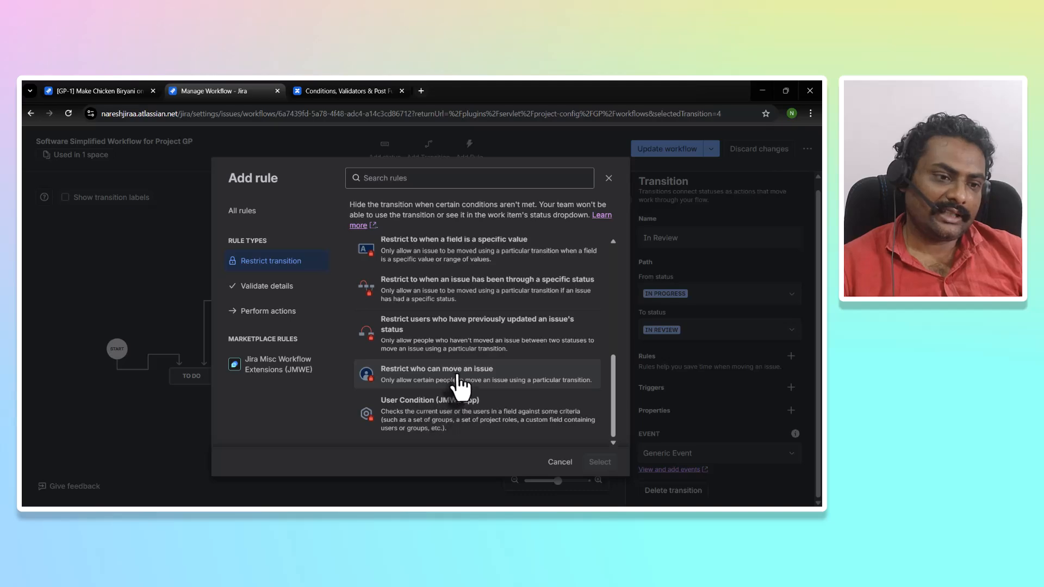
left_click(436, 381)
left_click(601, 462)
left_click(262, 281)
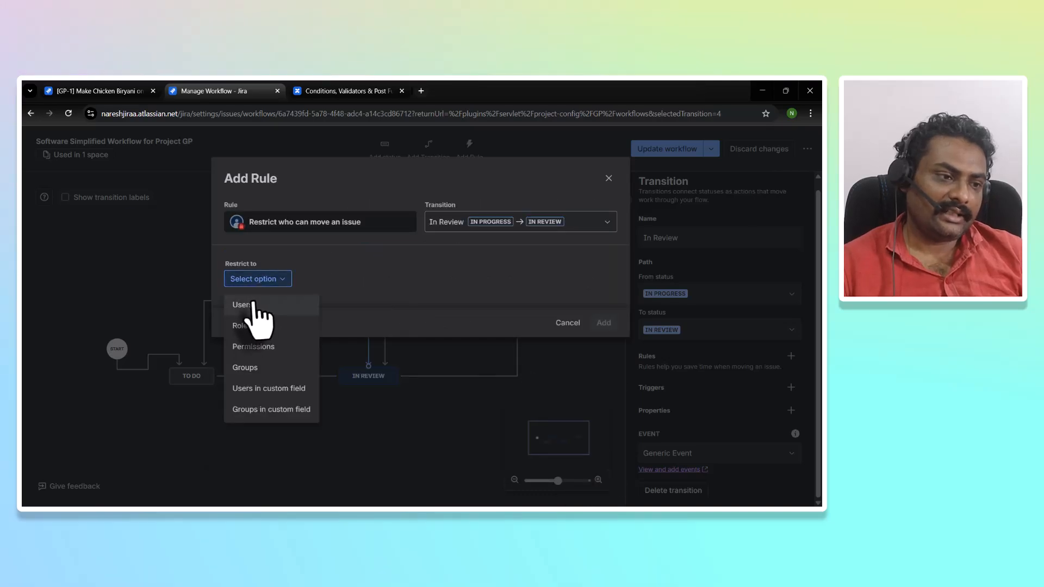
left_click(253, 302)
left_click(299, 285)
left_click(288, 314)
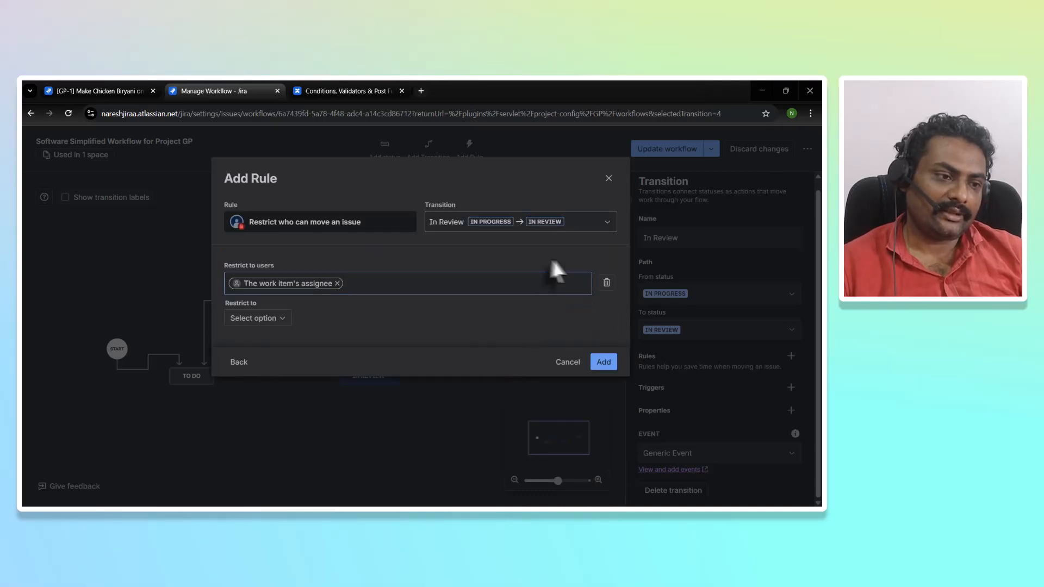
left_click(603, 362)
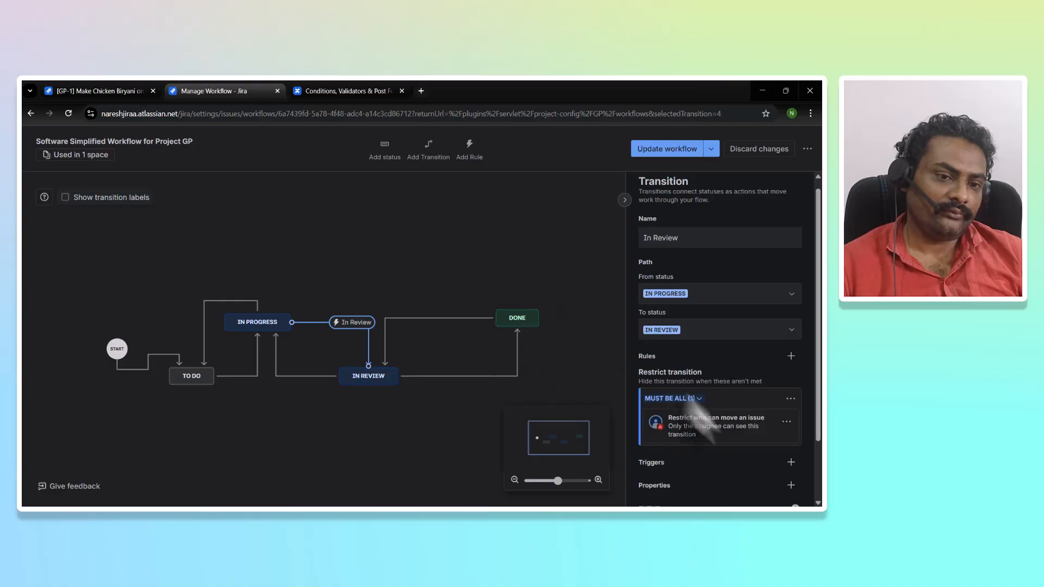
Step: Review the assignee restrictions on the In Progress and In Review transitions and publish the workflow update
scroll(693, 414, "down", 2)
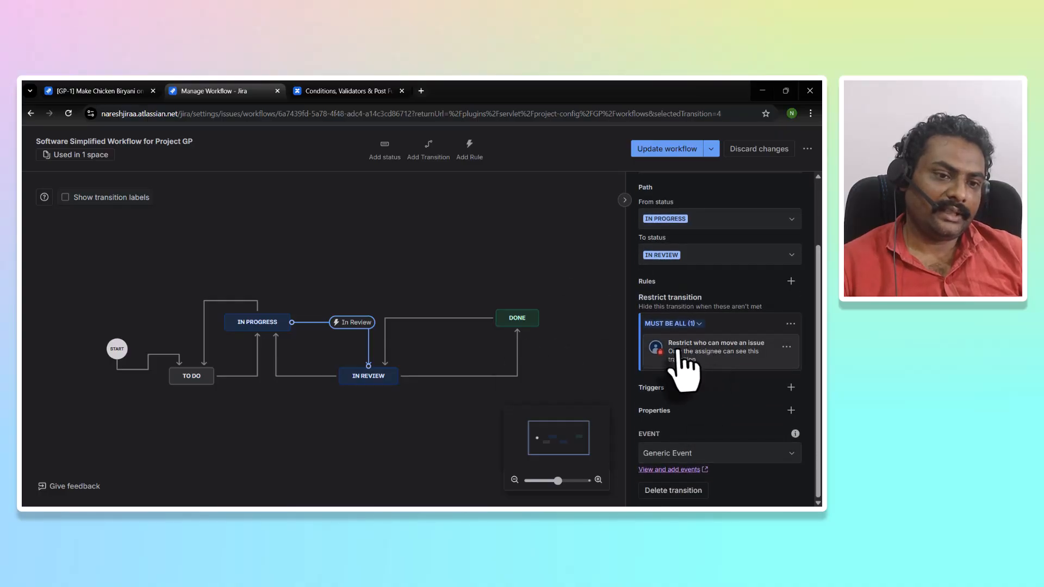
left_click(260, 375)
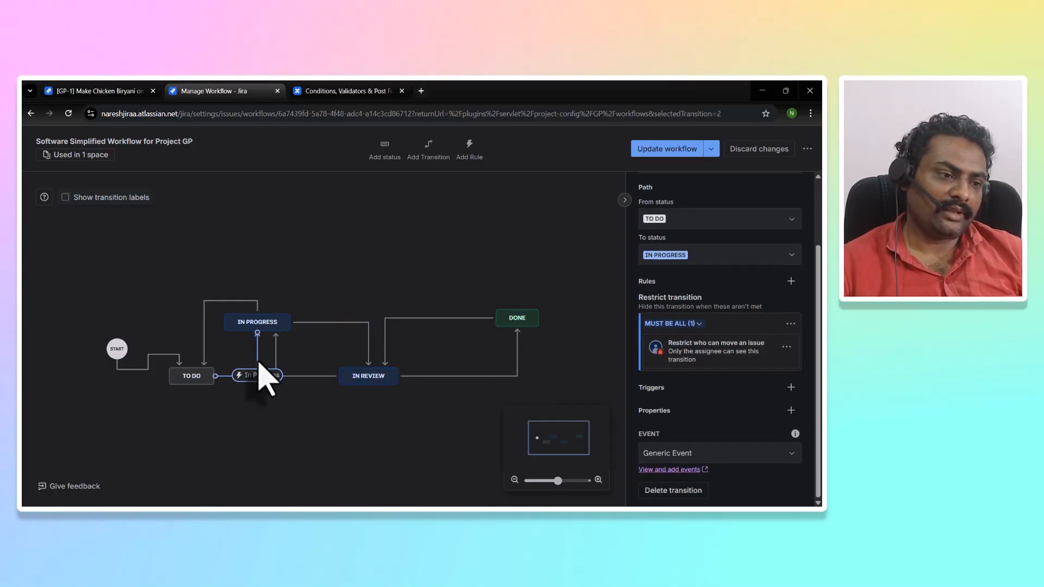
left_click(319, 322)
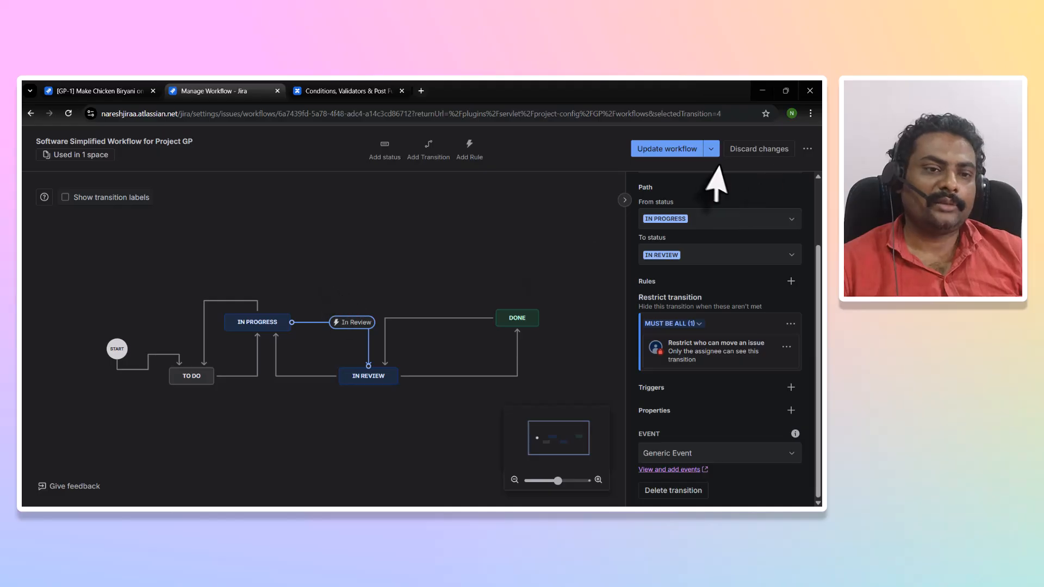
left_click(669, 149)
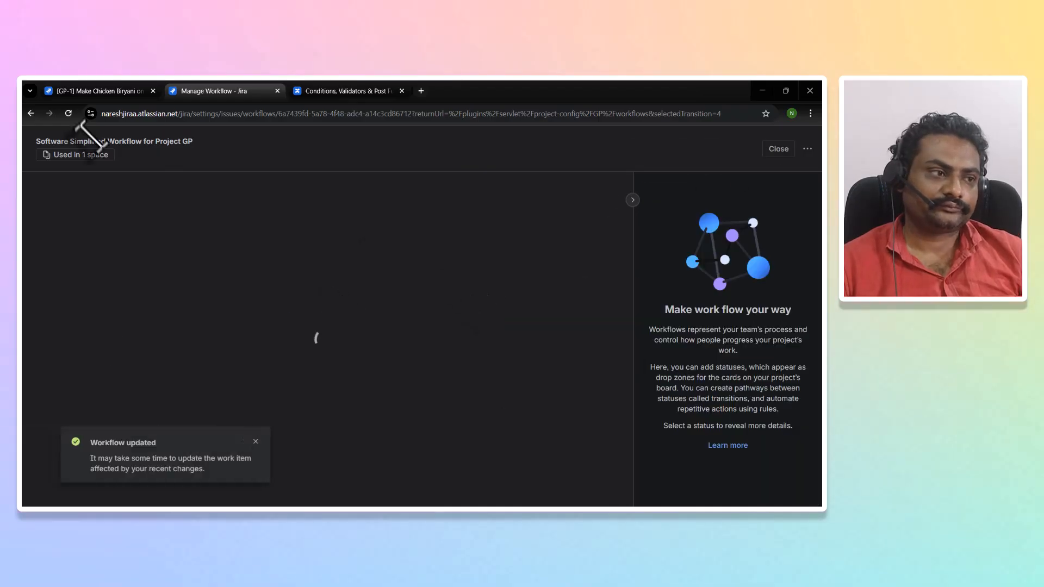
Step: Reload GP-1 and test the transitions by moving it through In Progress to In Review and back to In Progress
left_click(103, 91)
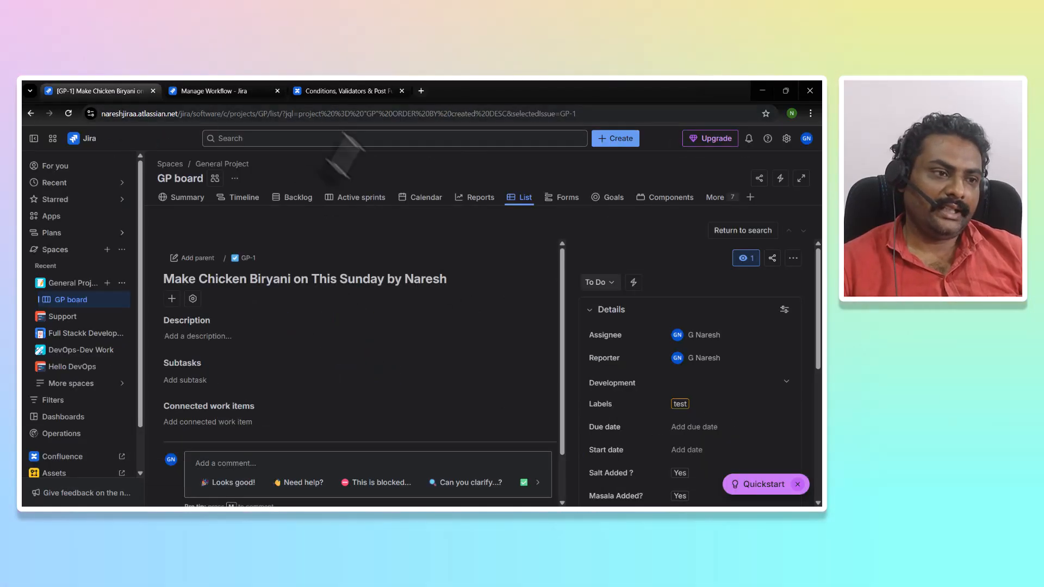
left_click(68, 113)
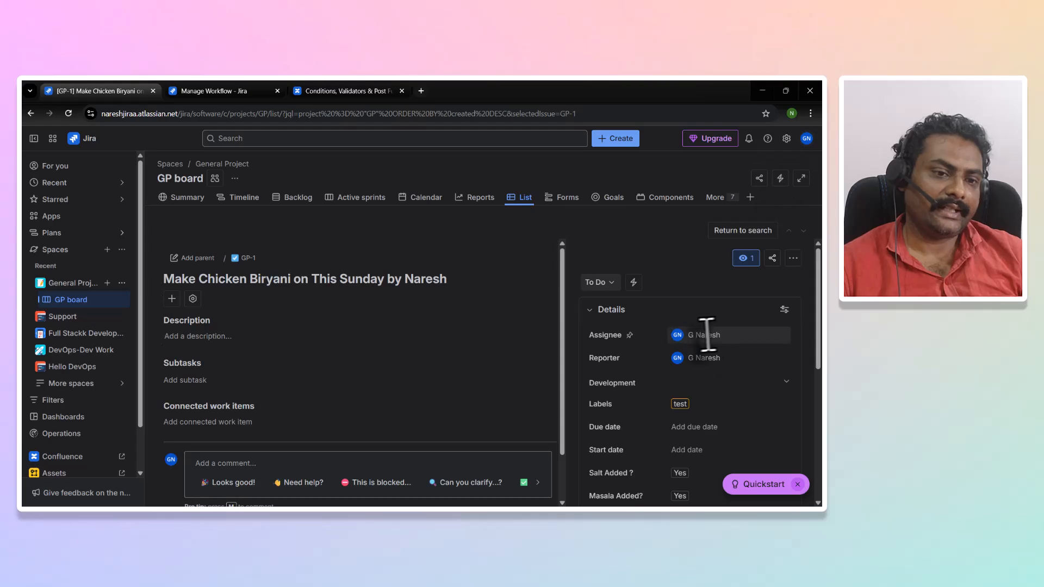
left_click(604, 284)
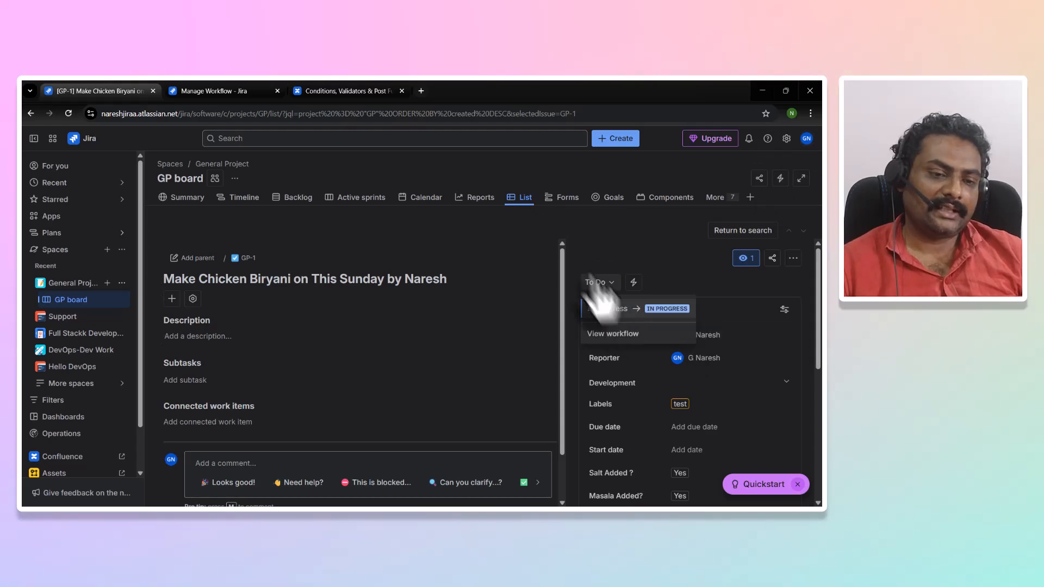
left_click(608, 309)
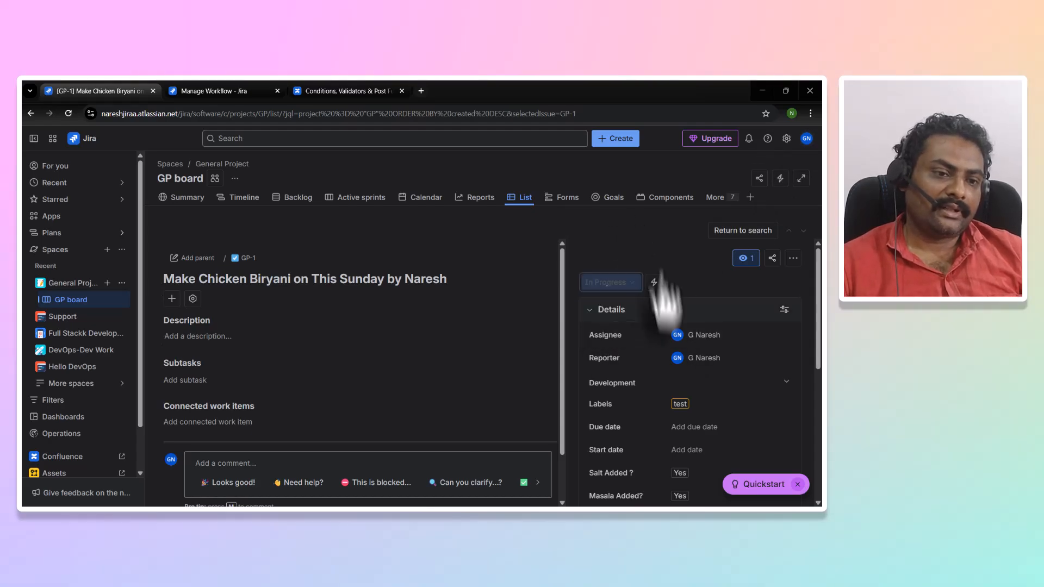
left_click(618, 284)
left_click(601, 328)
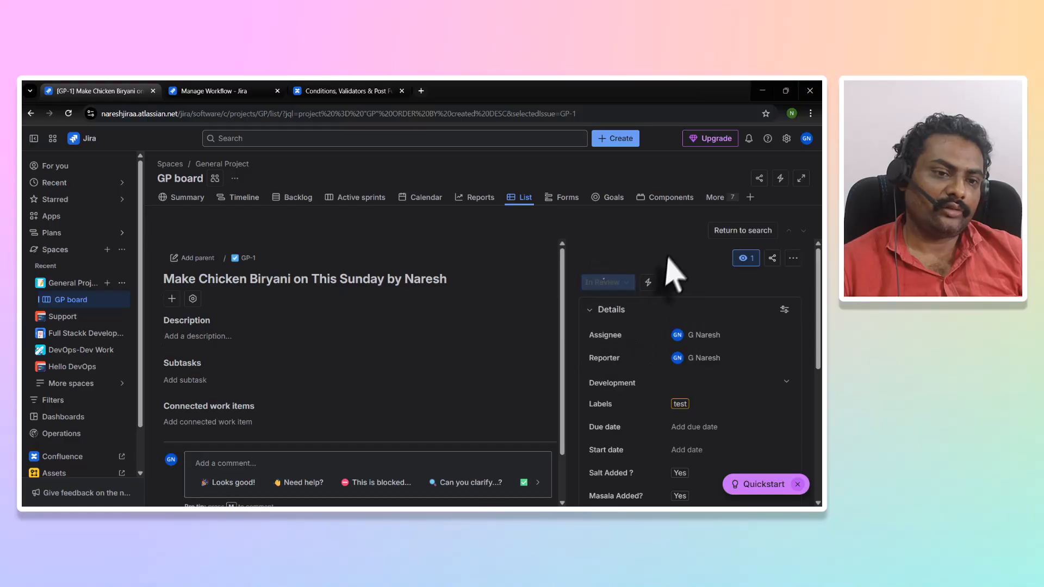
left_click(604, 284)
left_click(612, 306)
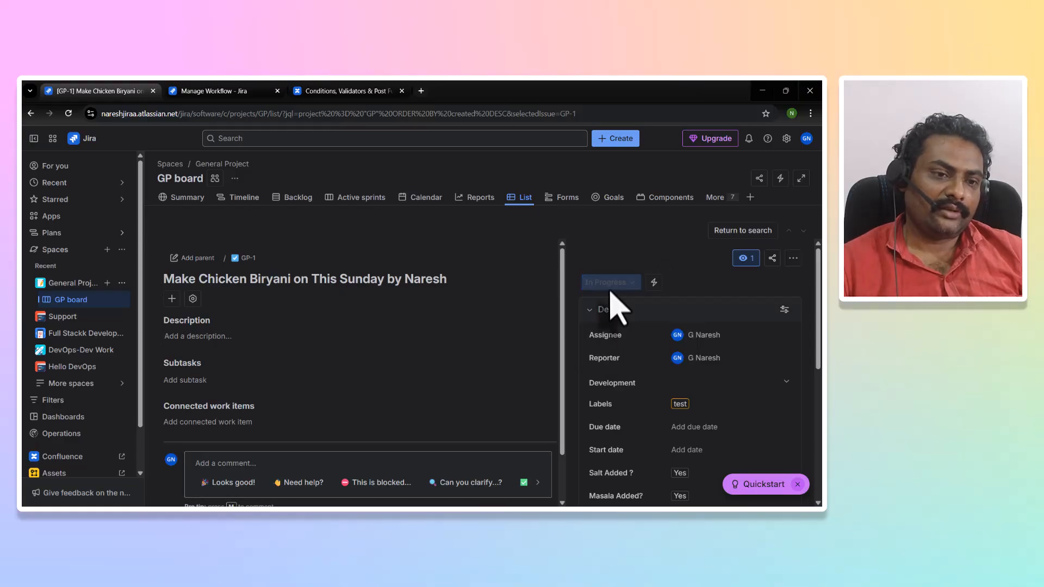
Step: Move GP-1 back to To Do and switch to the other browser signed in with the second account
left_click(613, 284)
left_click(607, 307)
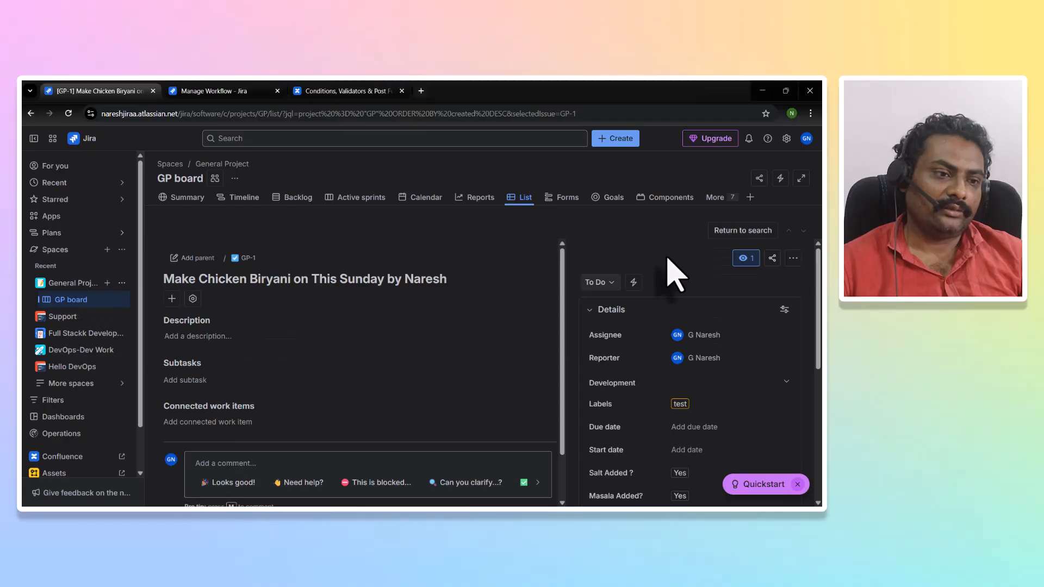
key("alt+Tab")
key("alt+Tab")
key("alt+Tab")
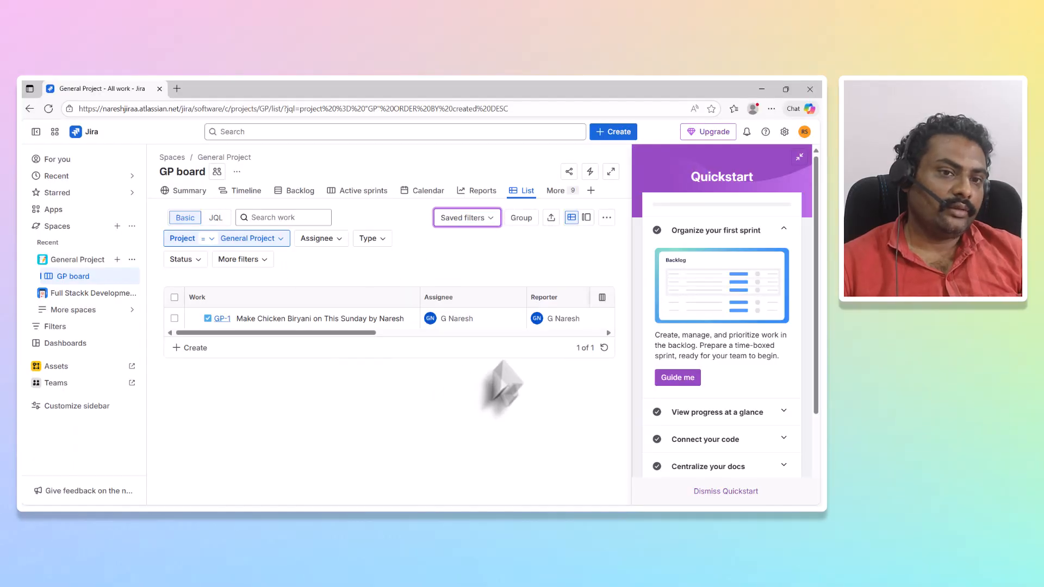
left_click(804, 132)
left_click(503, 384)
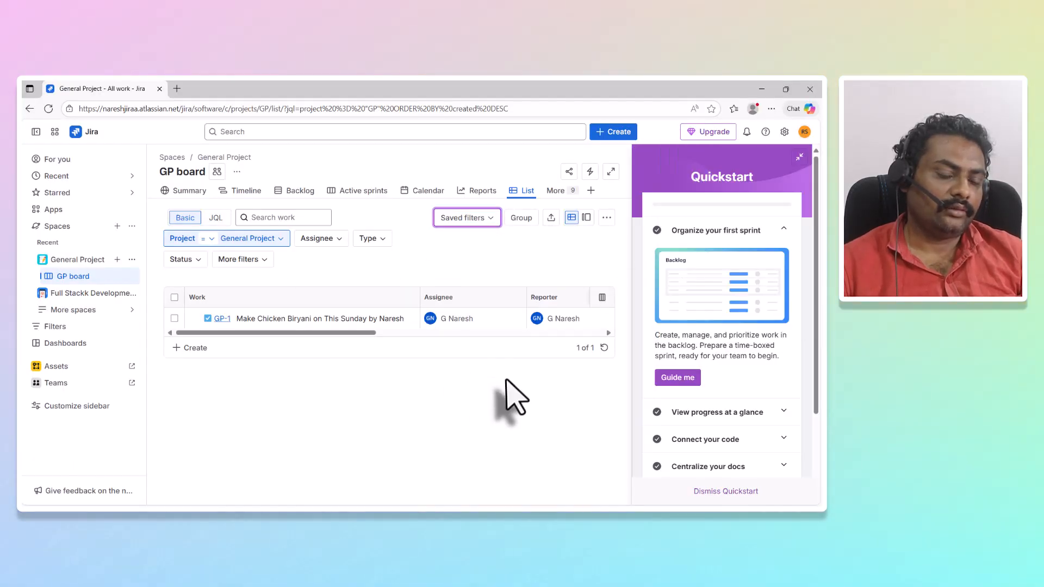
Step: Open GP-1 from the second account and check its assignee and available status transitions
left_click(226, 319)
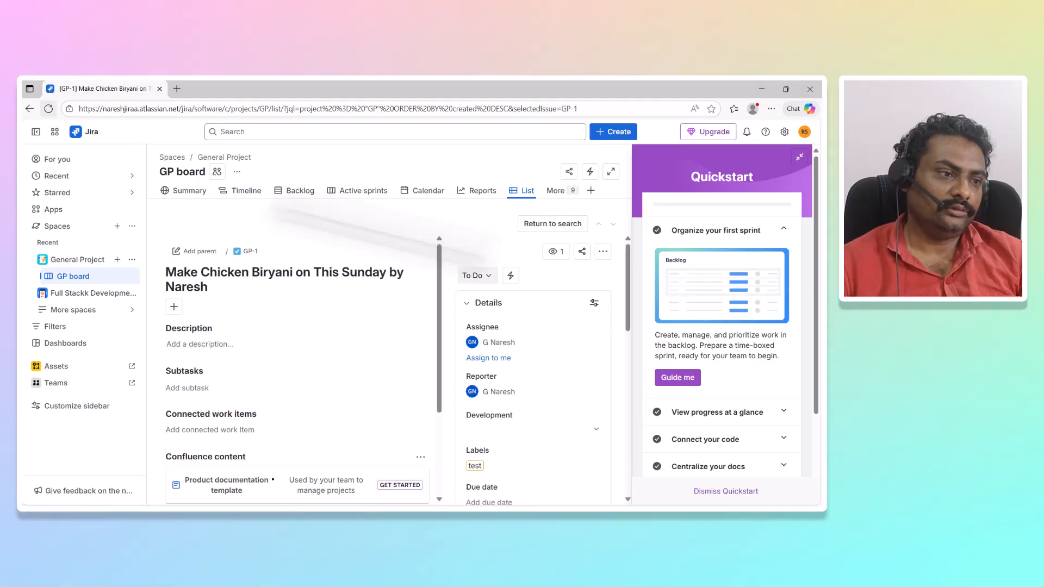
left_click(487, 276)
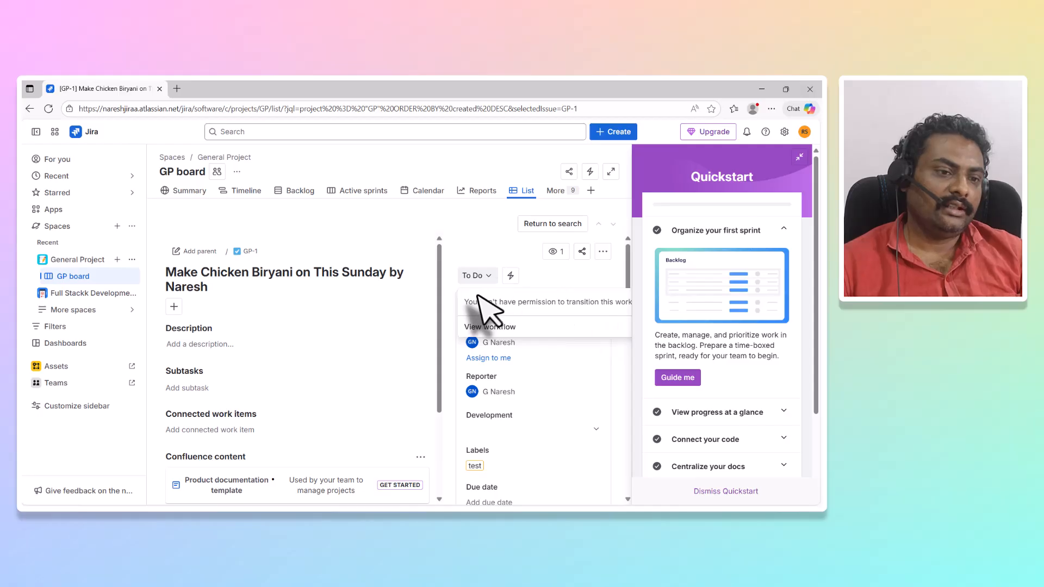
left_click(799, 158)
left_click(596, 276)
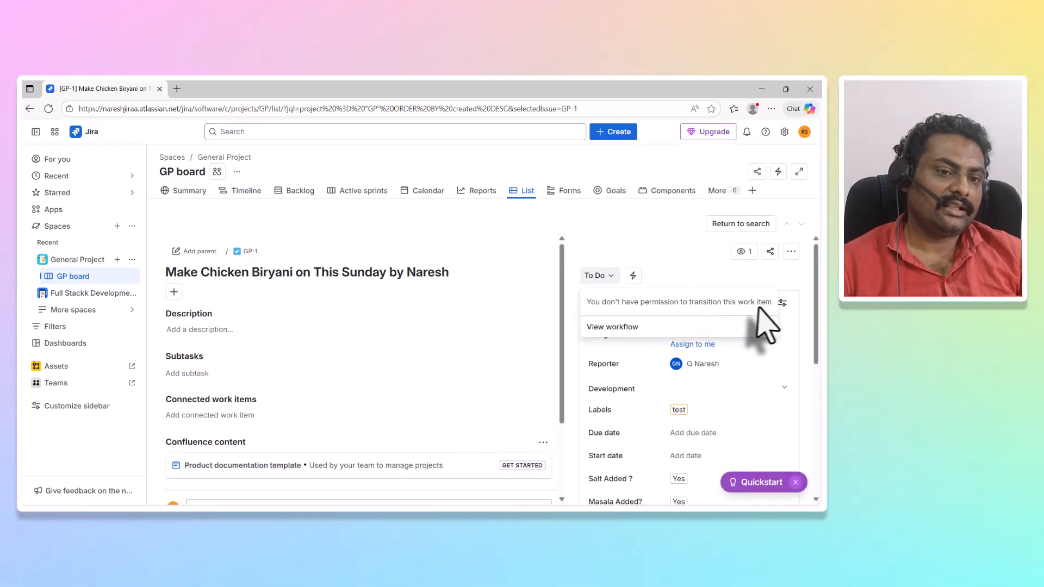
left_click(650, 247)
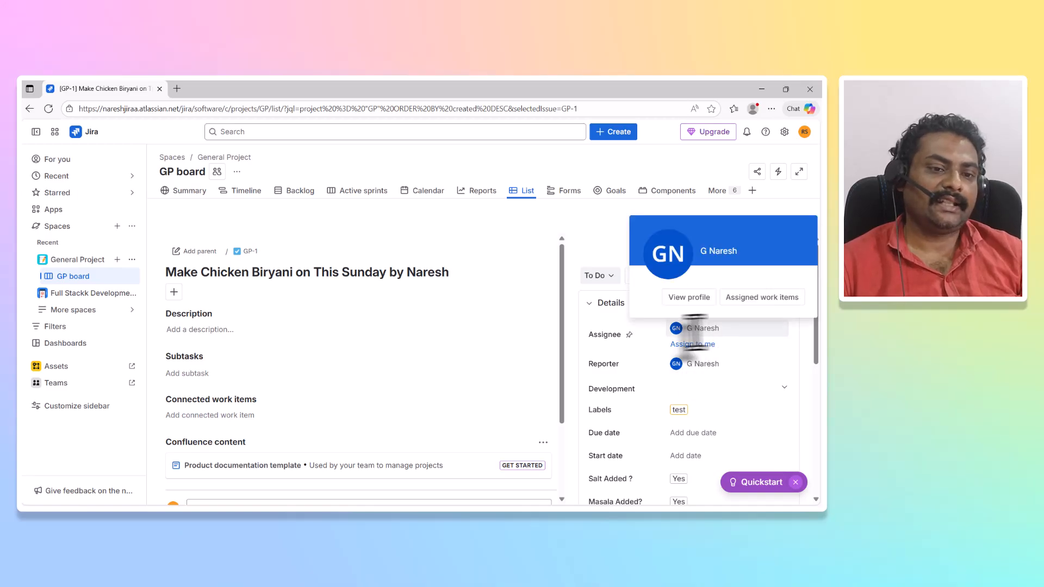
mouse_move(712, 333)
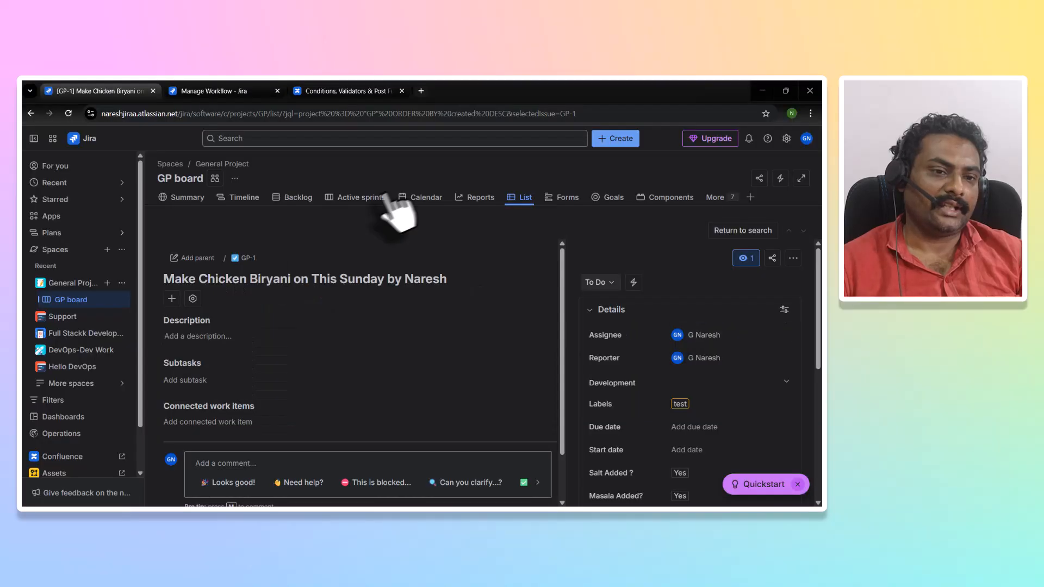
Step: From the assignee's browser, move GP-1 through In Progress to In Review and check the In Progress transition's rule in the workflow
left_click(599, 283)
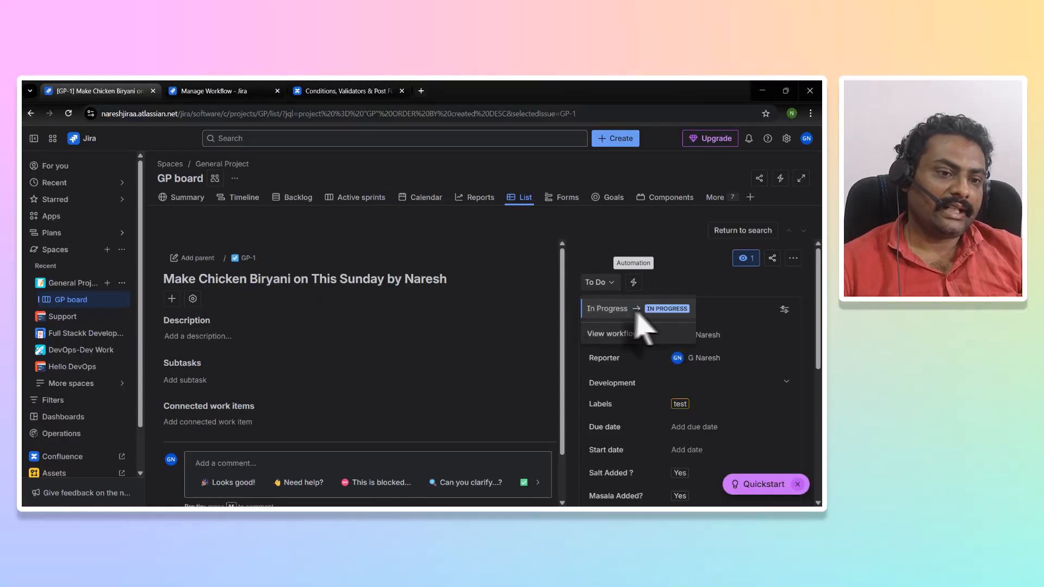
left_click(619, 304)
left_click(608, 282)
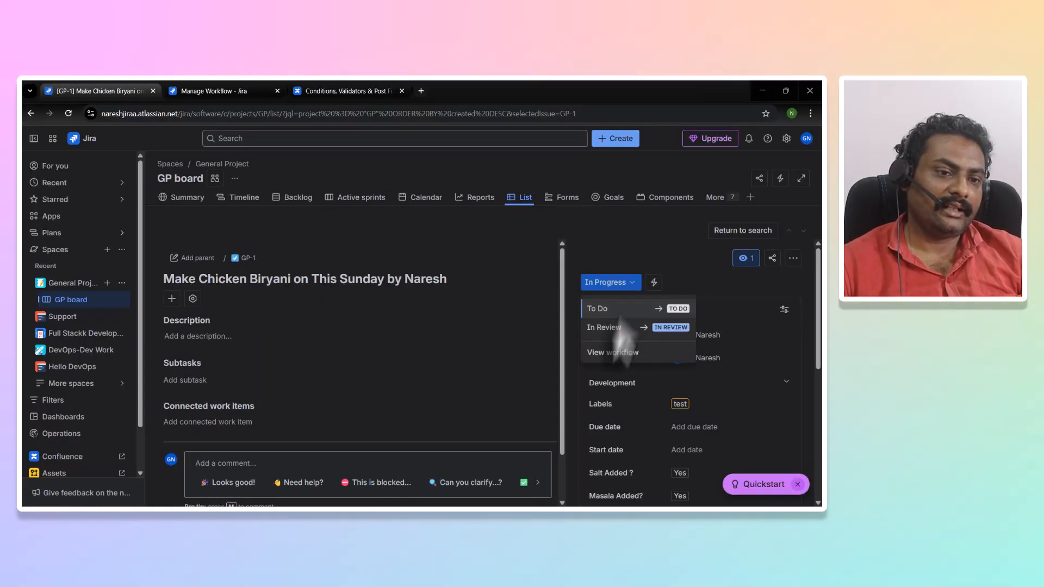
left_click(653, 329)
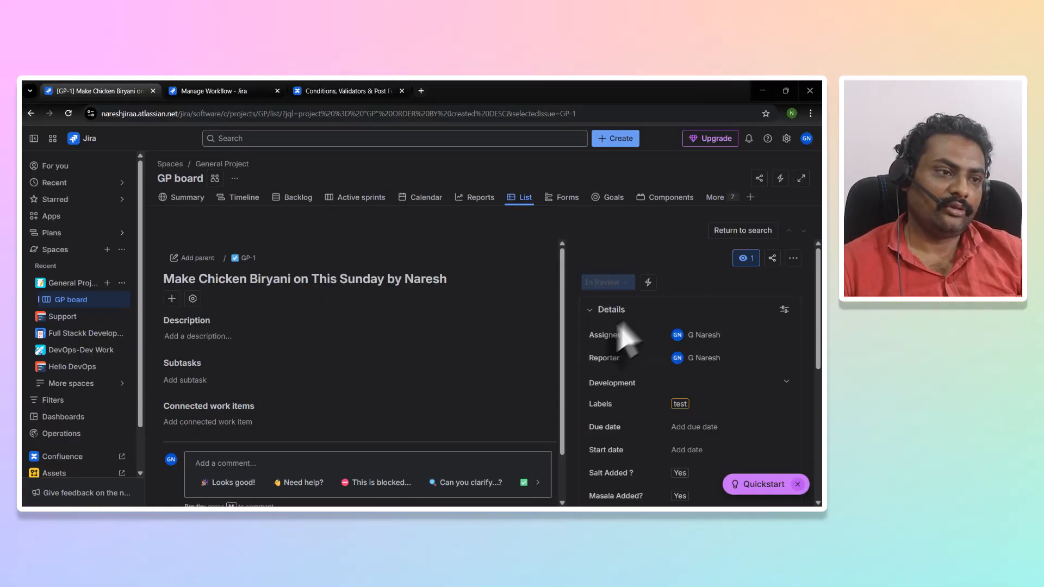
left_click(244, 91)
left_click(250, 375)
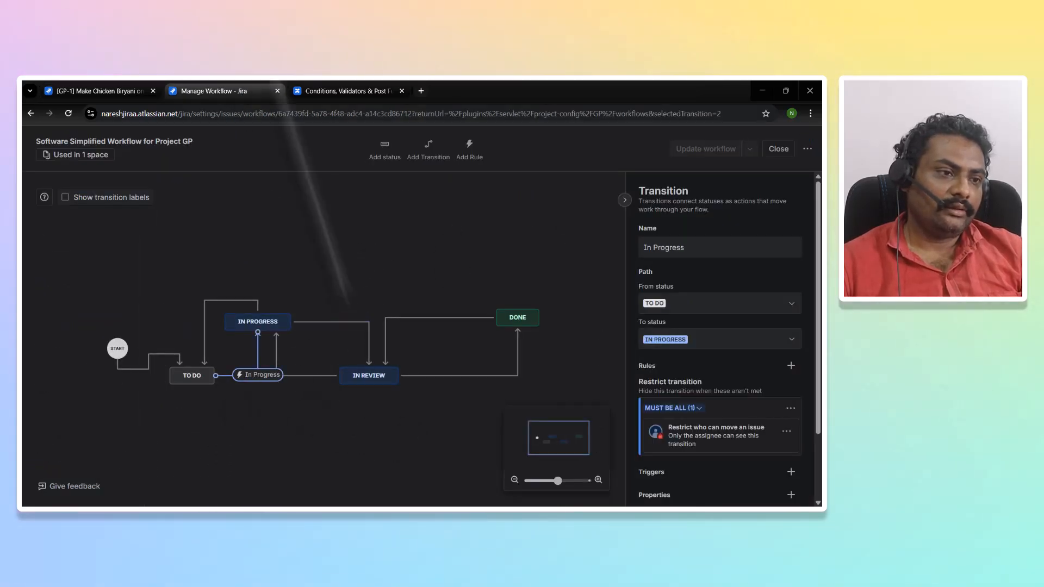
Step: Return GP-1 to To Do, move it to In Progress again, and check its Salt Added? and Masala Added? fields
left_click(104, 91)
left_click(607, 282)
left_click(597, 308)
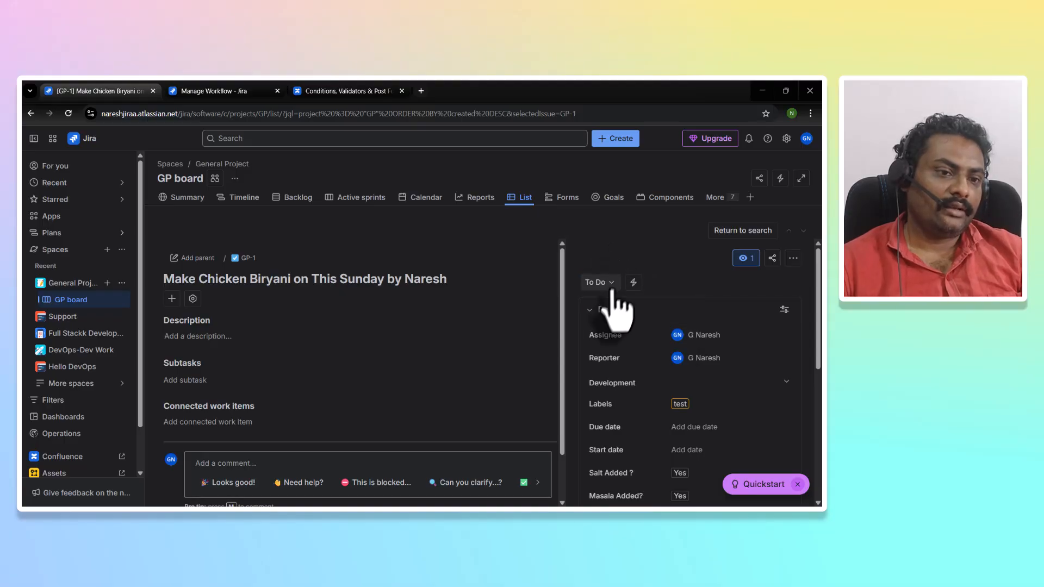
left_click(612, 290)
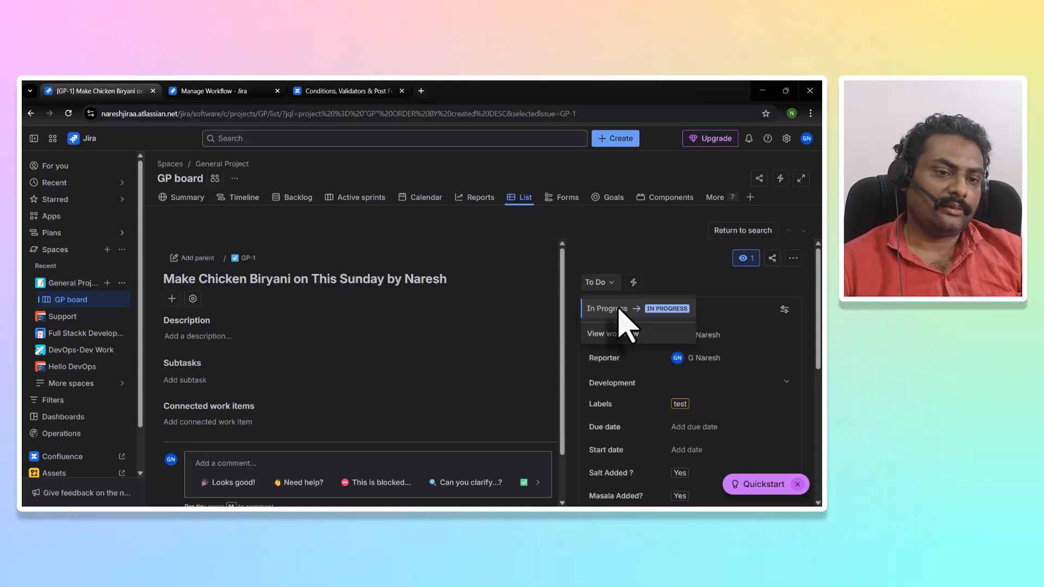
left_click(608, 309)
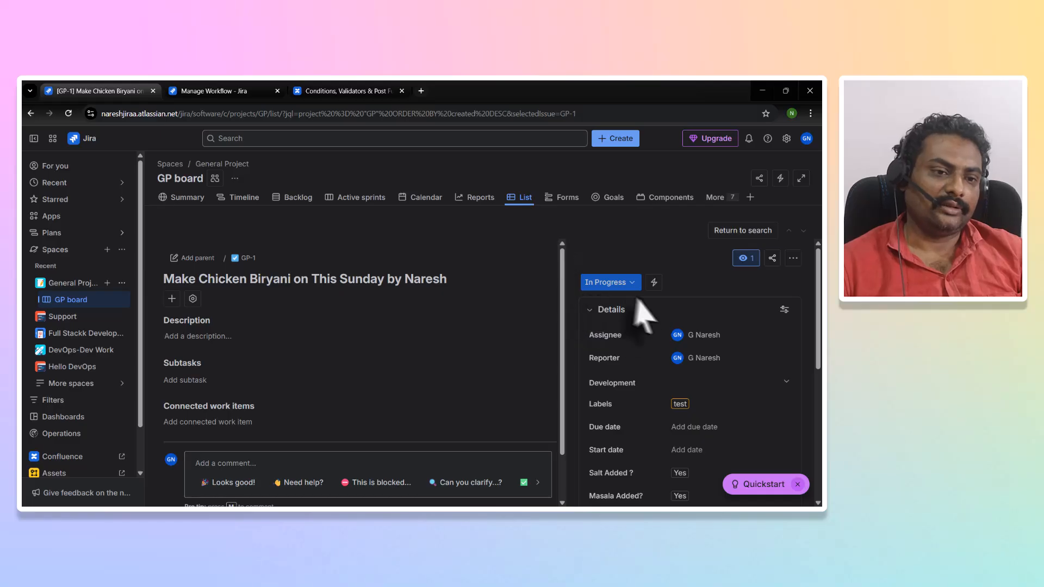
left_click(616, 283)
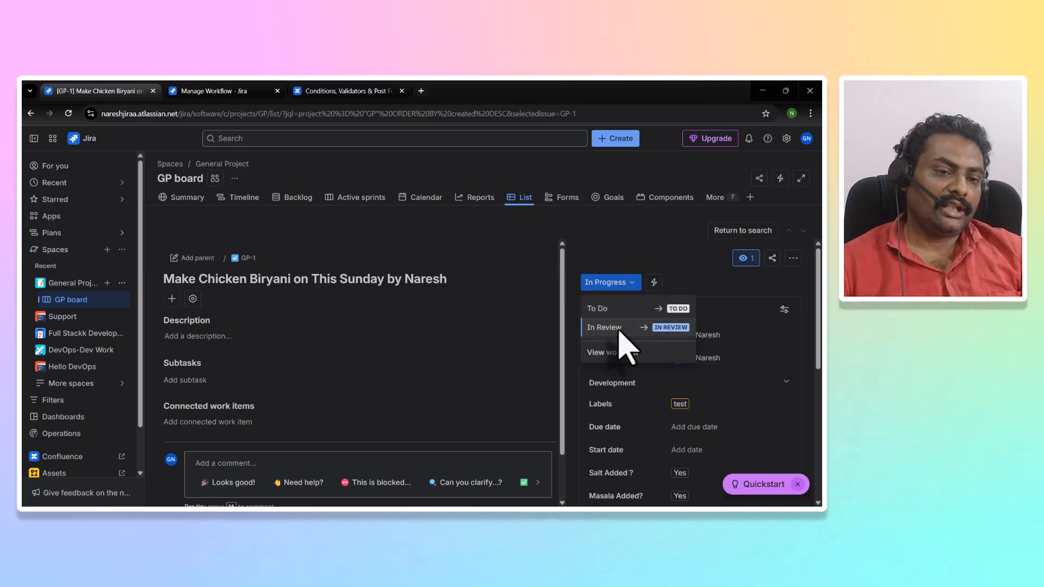
scroll(707, 462, "down", 2)
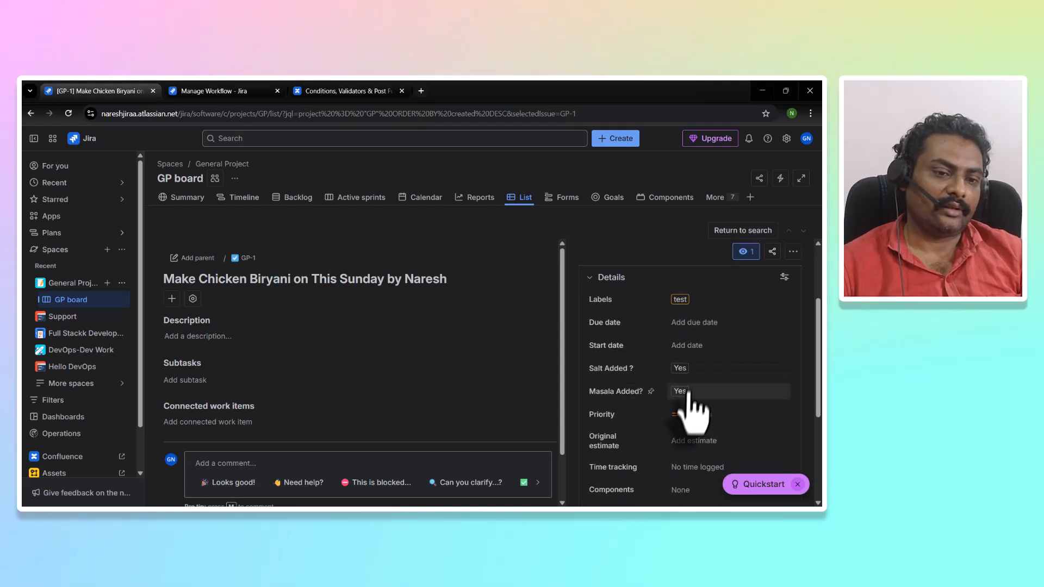
Step: Start a Validate a field rule on the In Progress to In Review transition, checking the validator type in the Confluence notes
left_click(228, 88)
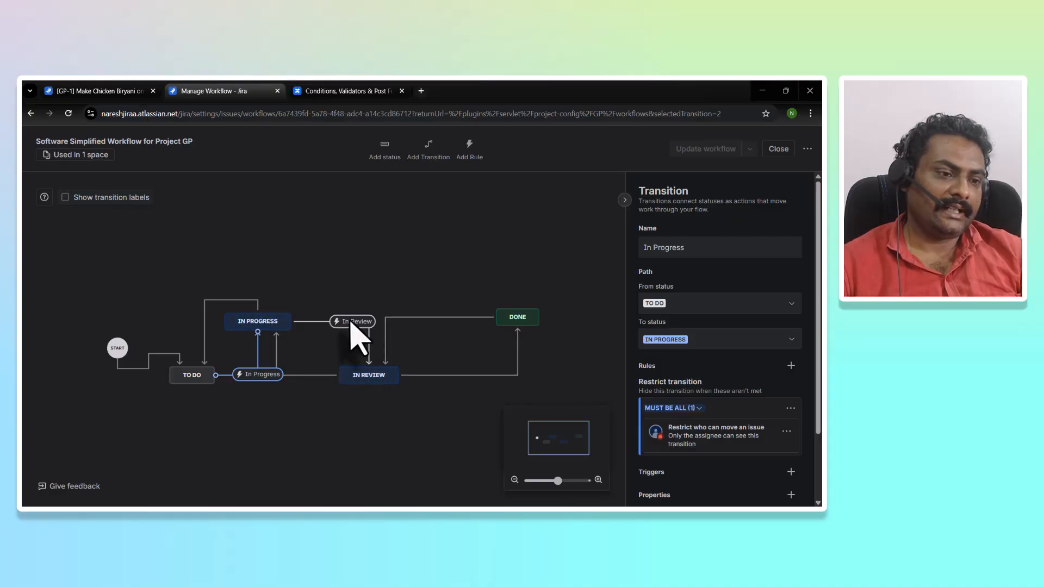
left_click(352, 322)
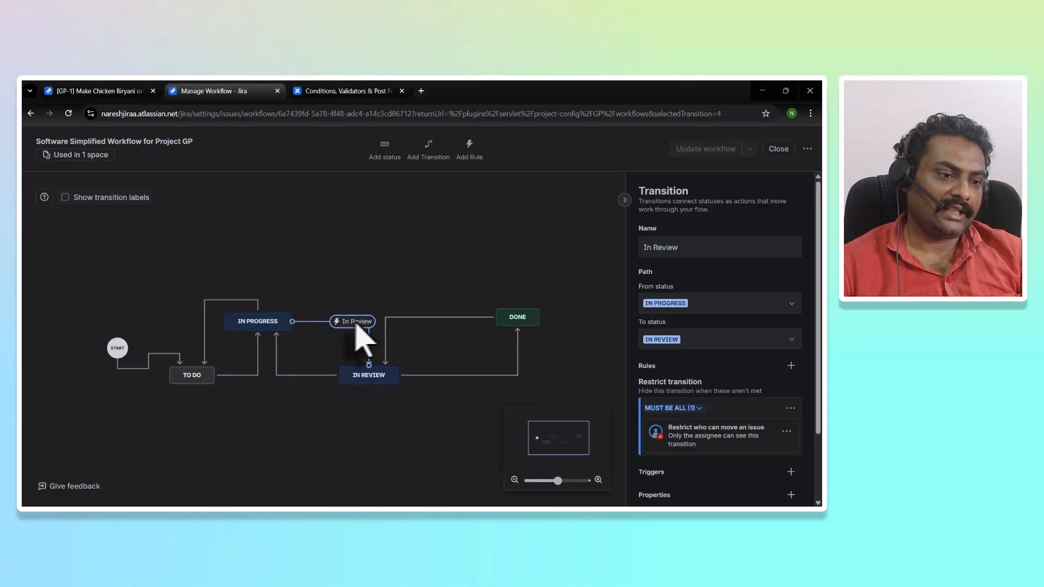
left_click(791, 365)
left_click(266, 292)
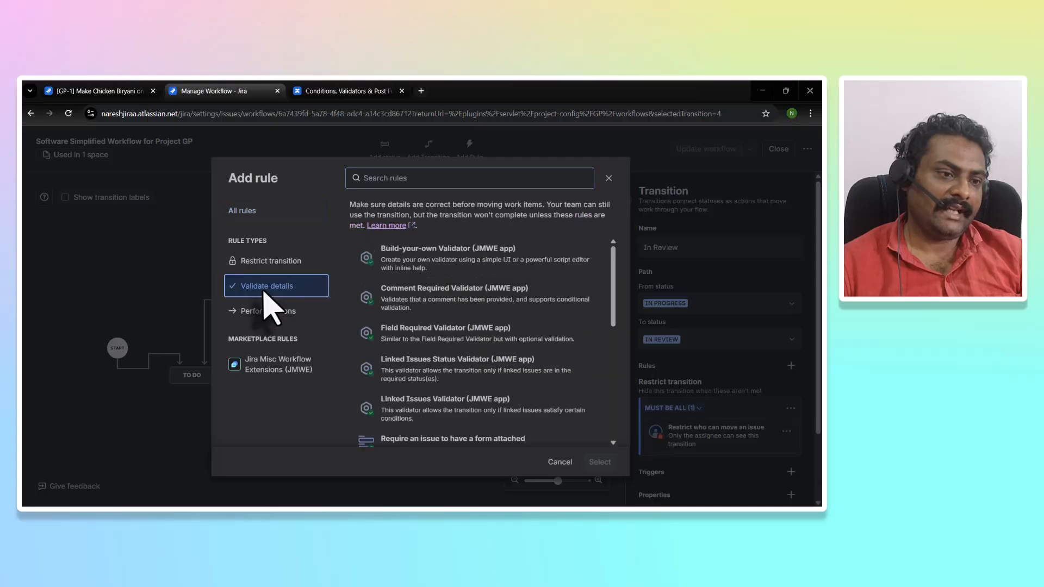
scroll(587, 314, "down", 8)
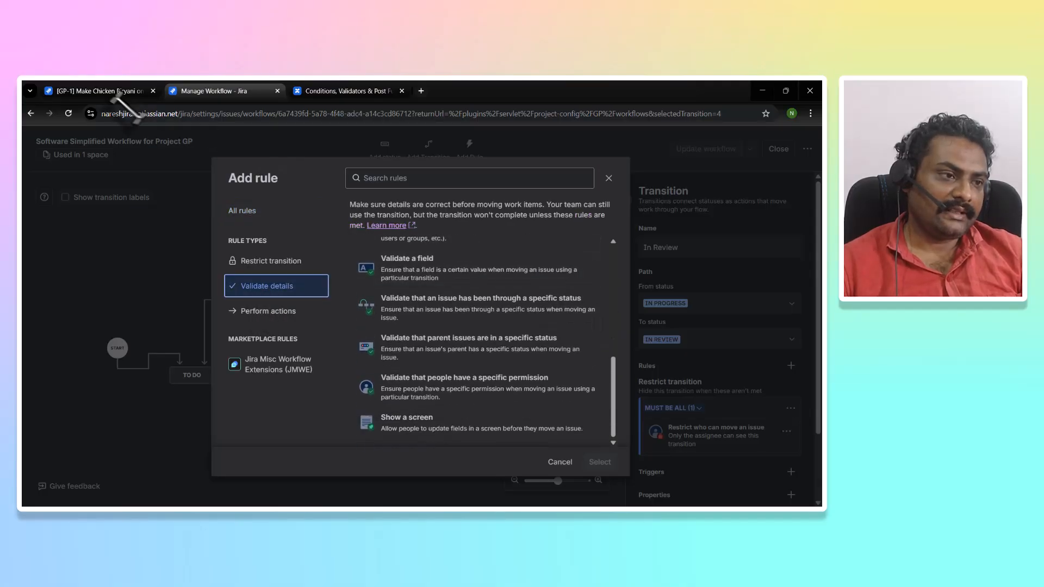
left_click(345, 92)
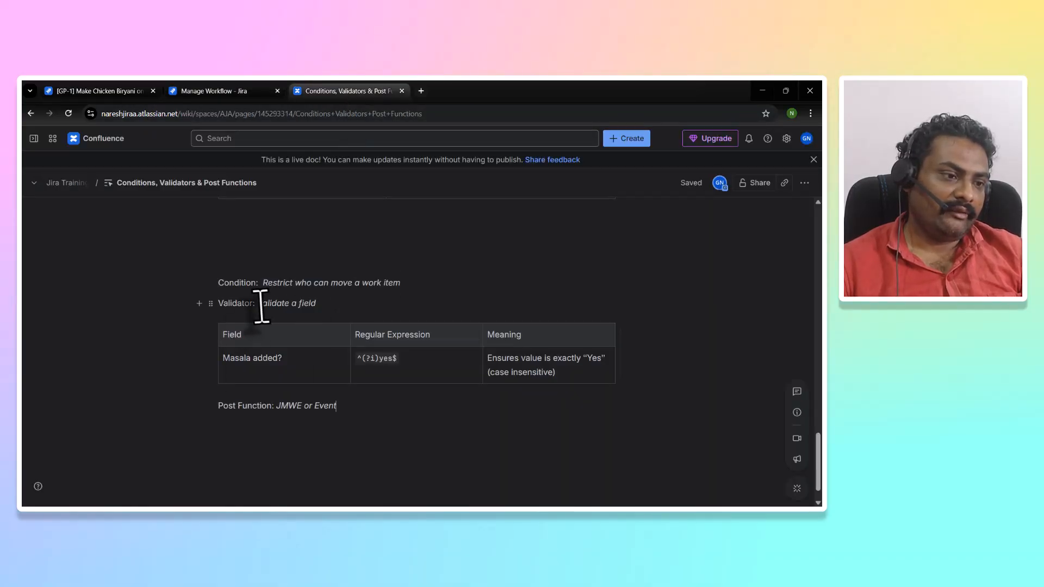
left_click_drag(307, 306, 316, 304)
left_click(229, 91)
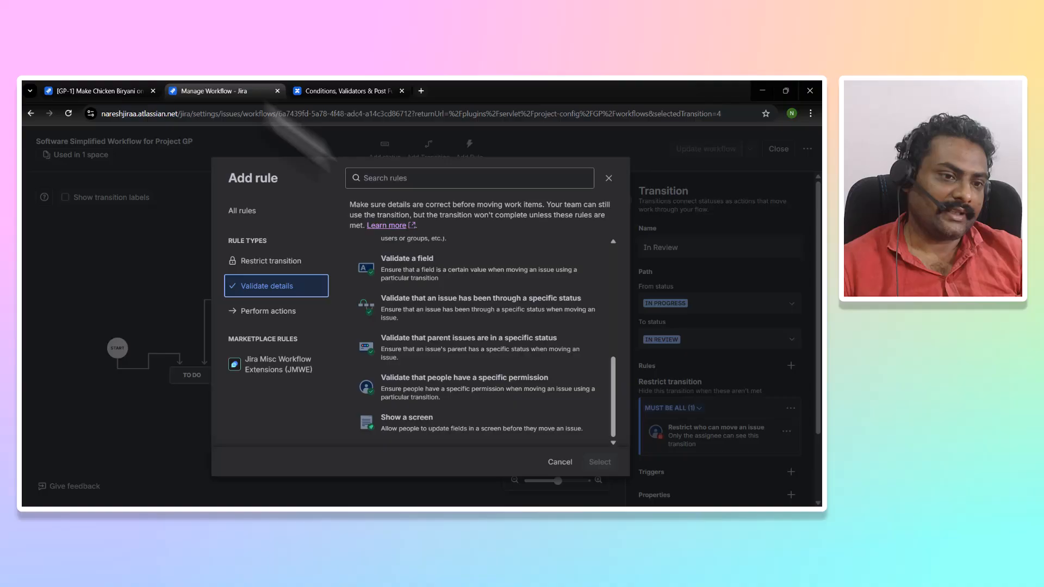
left_click(415, 270)
left_click(600, 461)
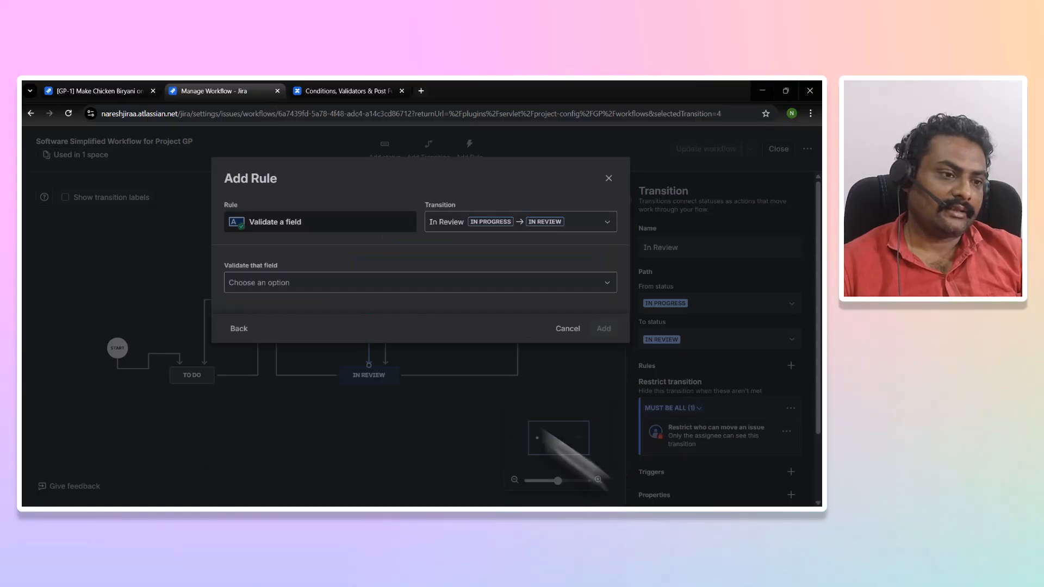
Step: Examine the settings offered by the Has a single value, Isn't empty, Compares to another date and Has been modified validation options
left_click(269, 288)
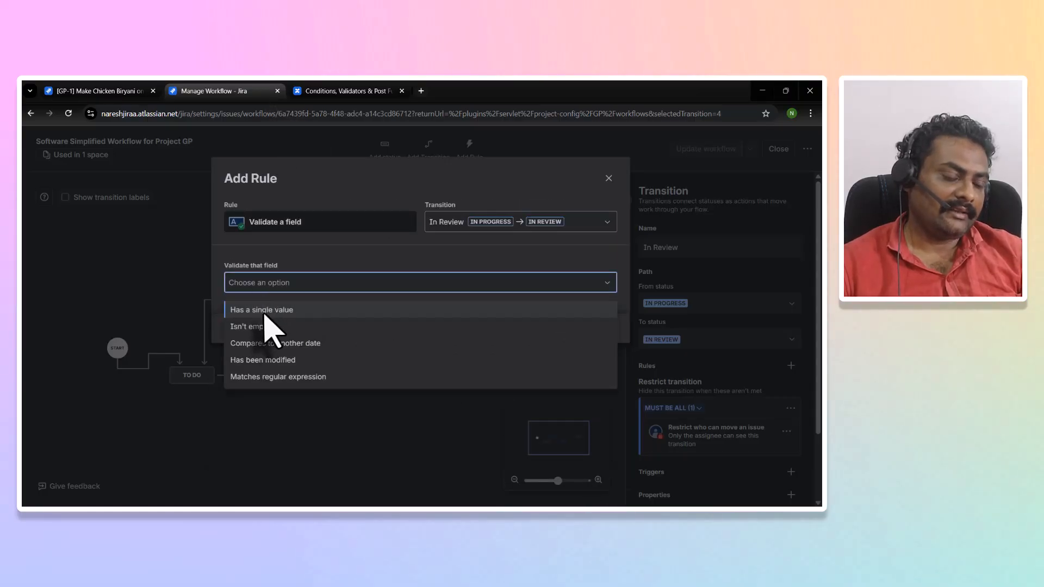
left_click(266, 310)
left_click(280, 282)
left_click(273, 325)
left_click(286, 283)
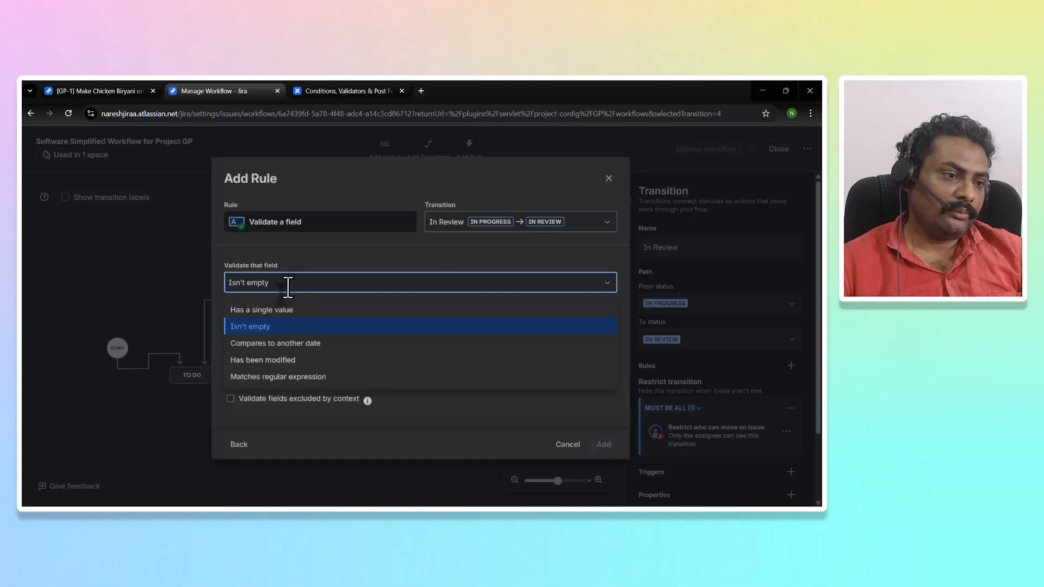
left_click(279, 341)
left_click(287, 283)
left_click(292, 361)
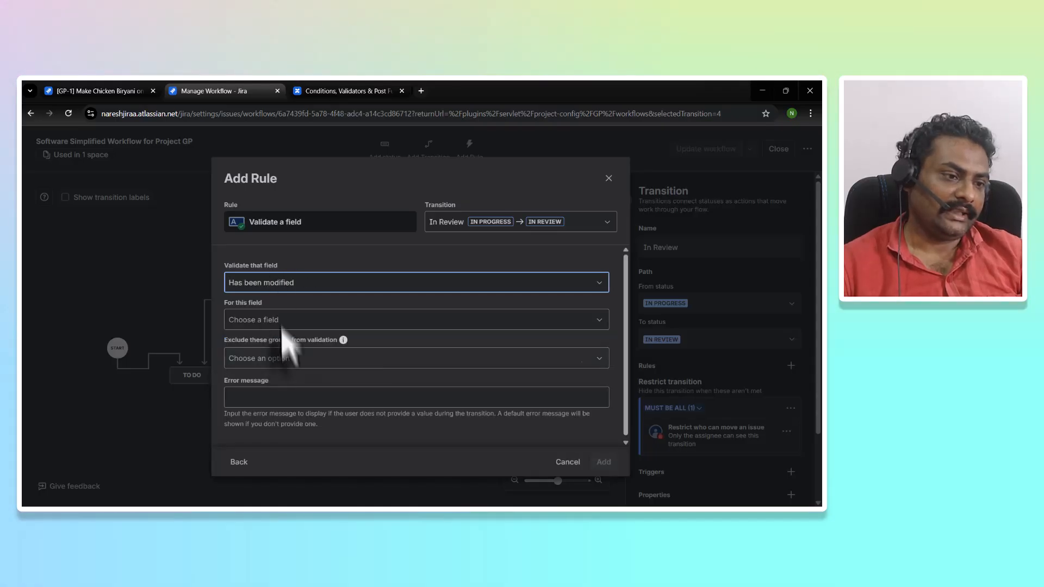
left_click(286, 283)
left_click(291, 308)
left_click(318, 247)
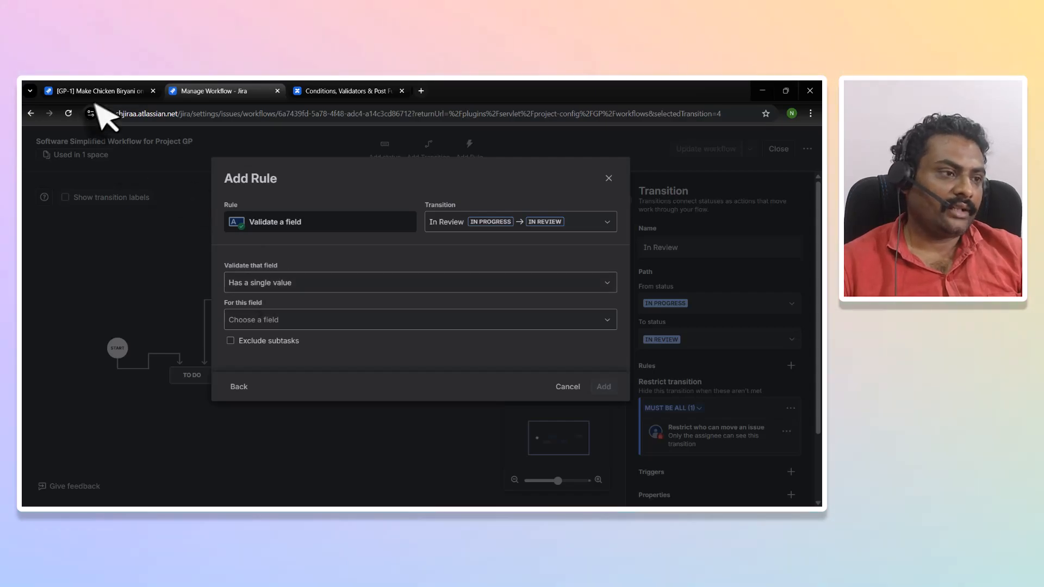
Step: Try the Has a single value validation on the Masala Added? field
left_click(280, 282)
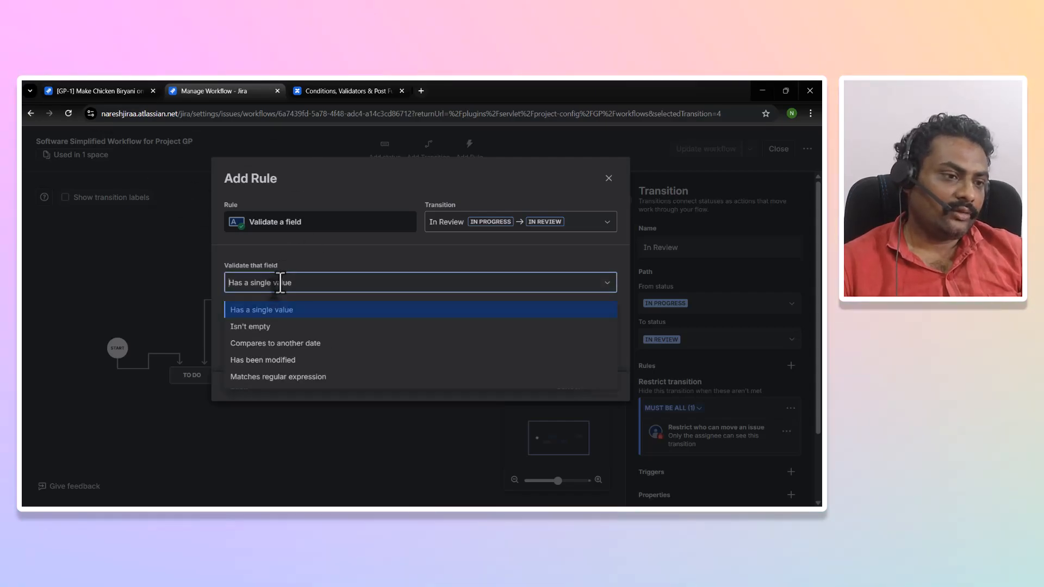
left_click(267, 314)
left_click(274, 320)
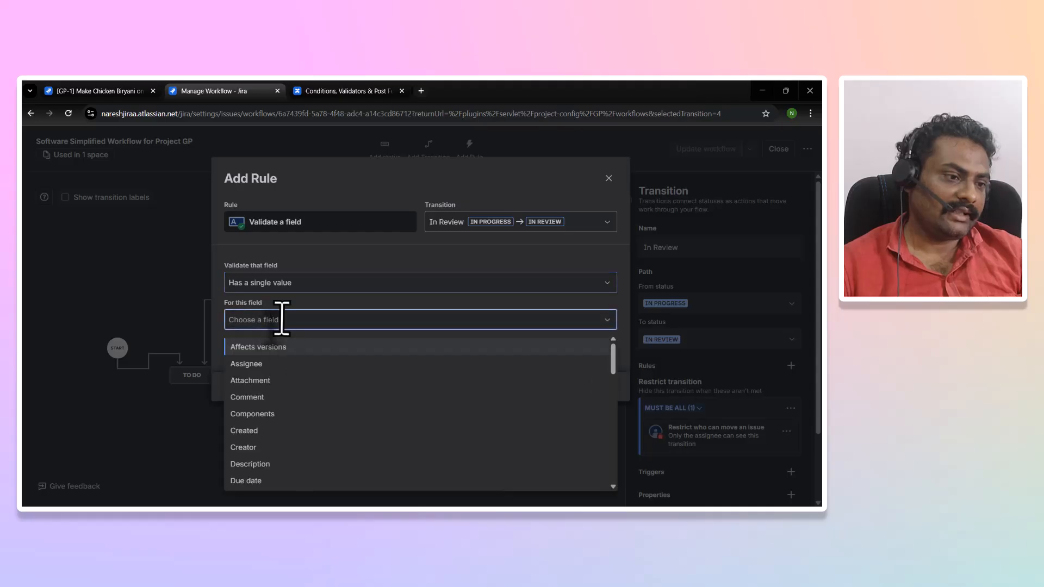
type("masala")
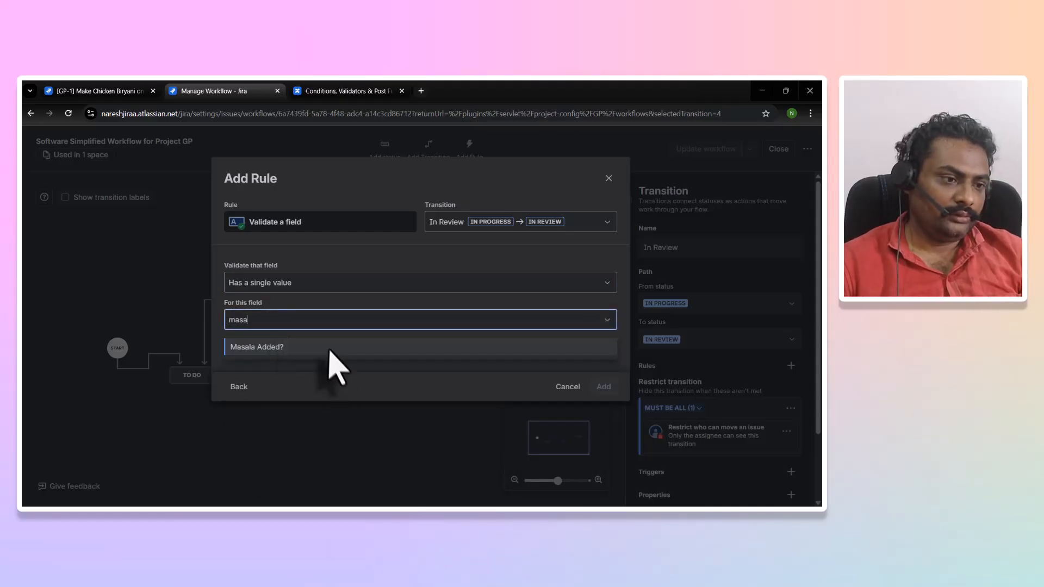
left_click(326, 348)
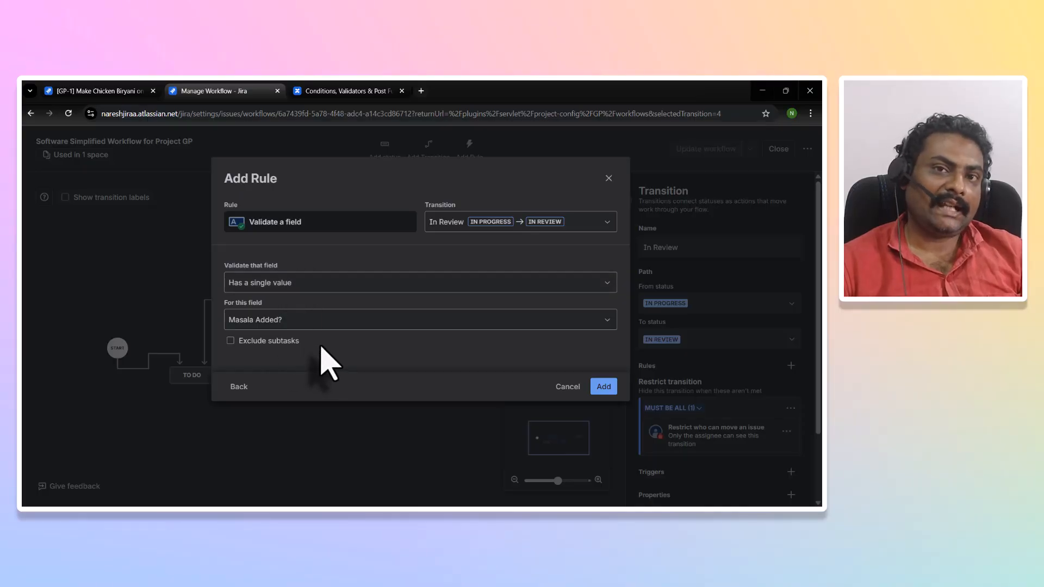
Step: Switch the rule to the Matches regular expression validation and choose Masala Added? as its field
left_click(266, 282)
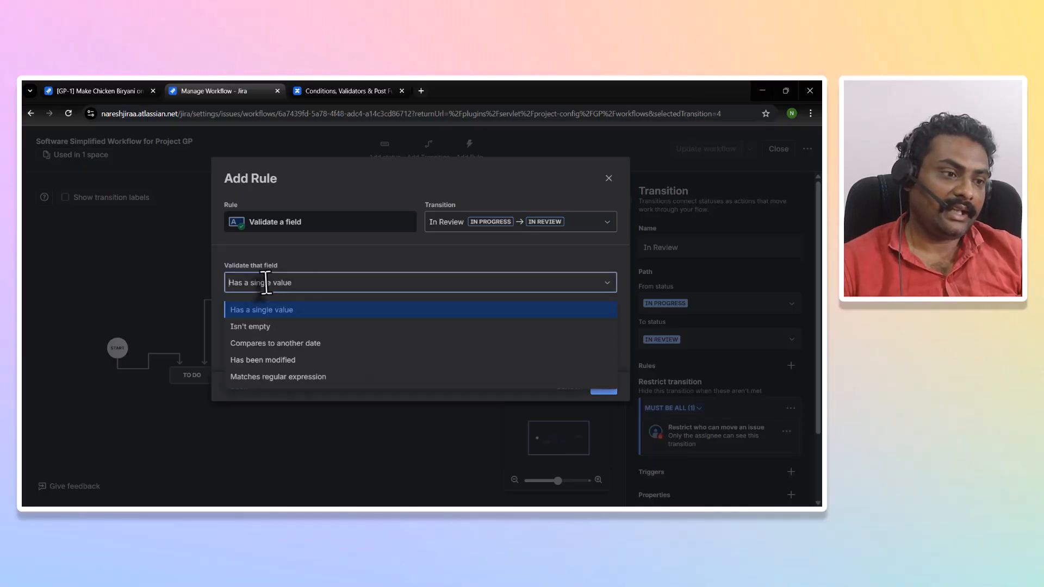
left_click(275, 377)
left_click(286, 322)
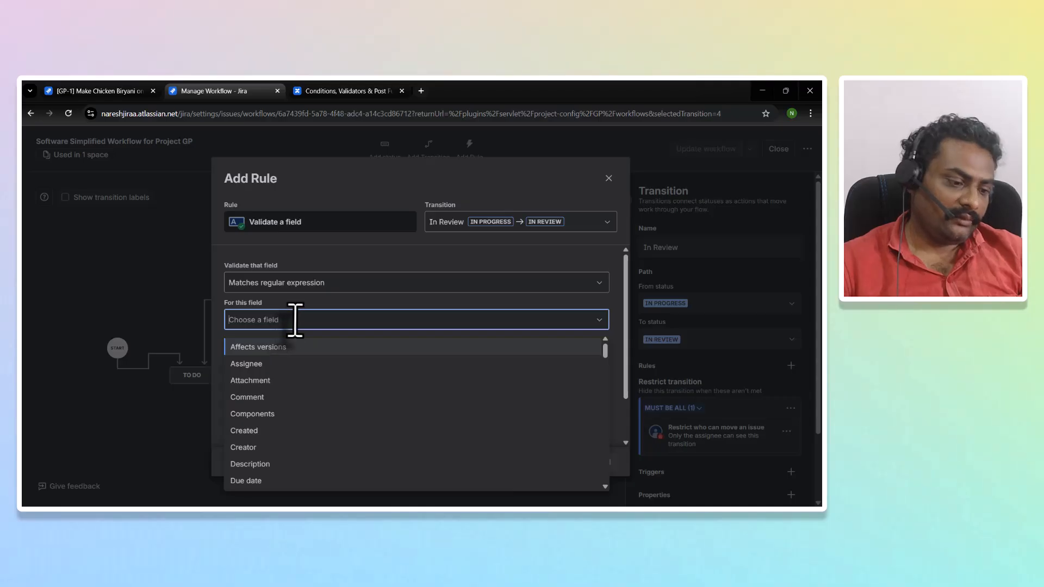
type("masa")
left_click(278, 349)
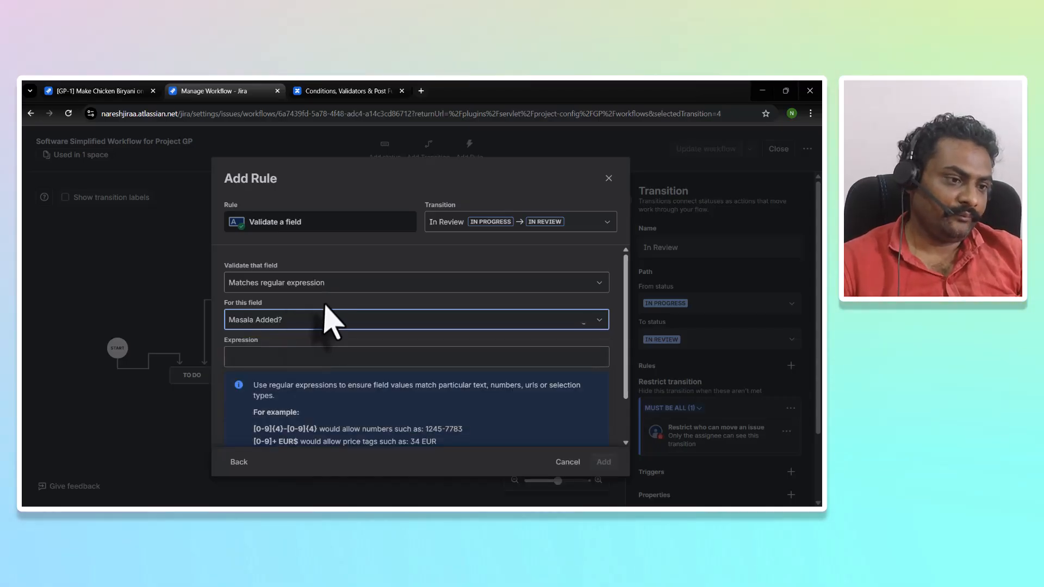
left_click(279, 349)
Step: Examine the parts of the regular expression for Masala added? in the Confluence notes table
left_click(337, 91)
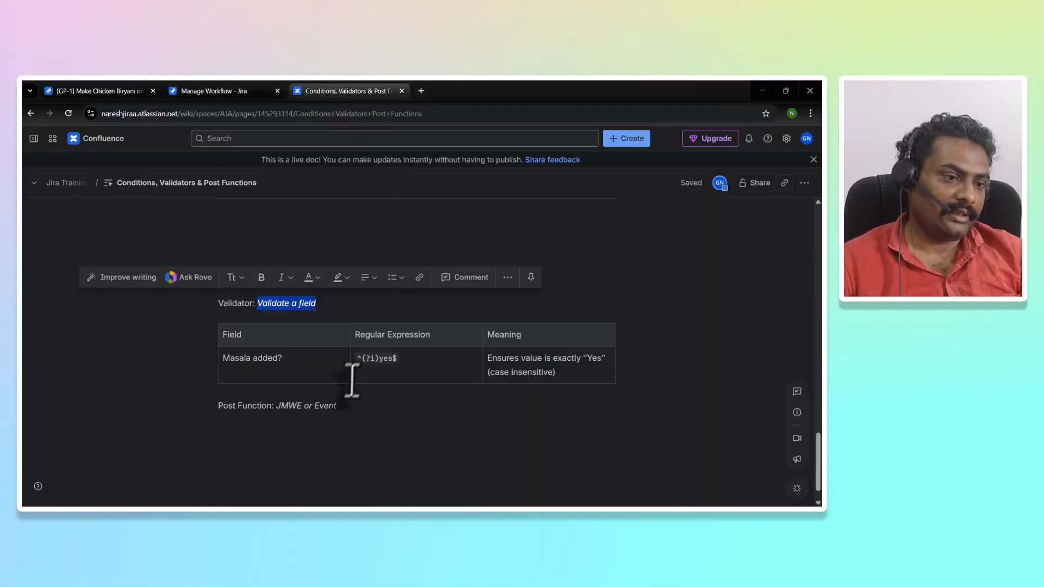
left_click(408, 363)
left_click_drag(356, 360, 361, 361)
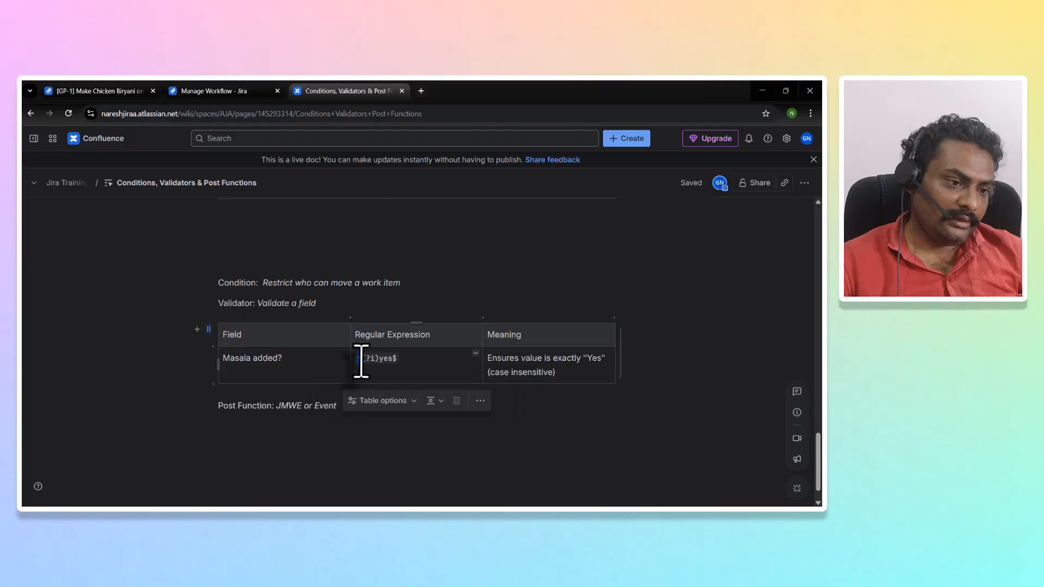
left_click(408, 358)
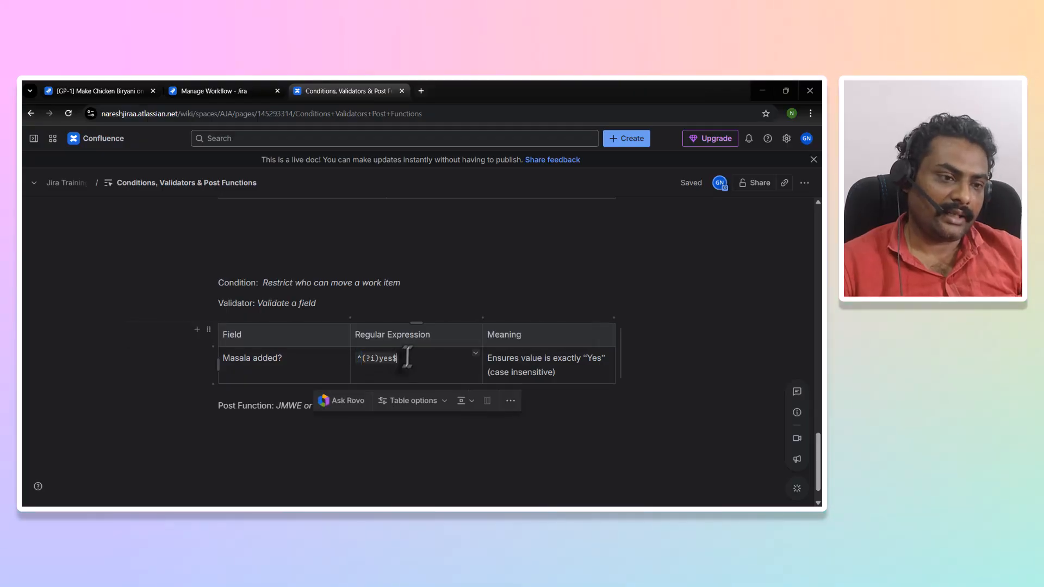
left_click_drag(392, 360, 361, 360)
left_click(416, 365)
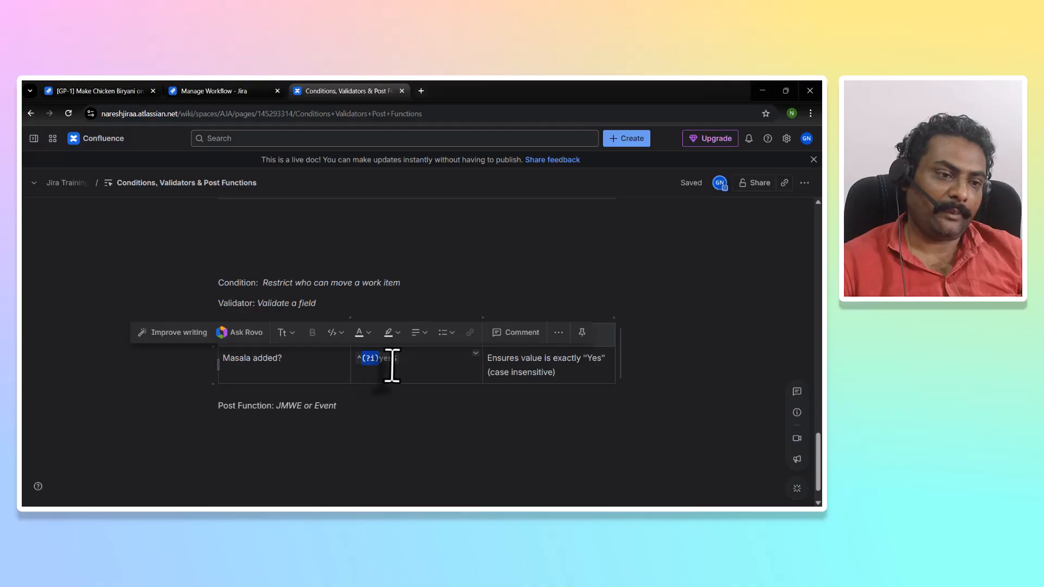
left_click(399, 361)
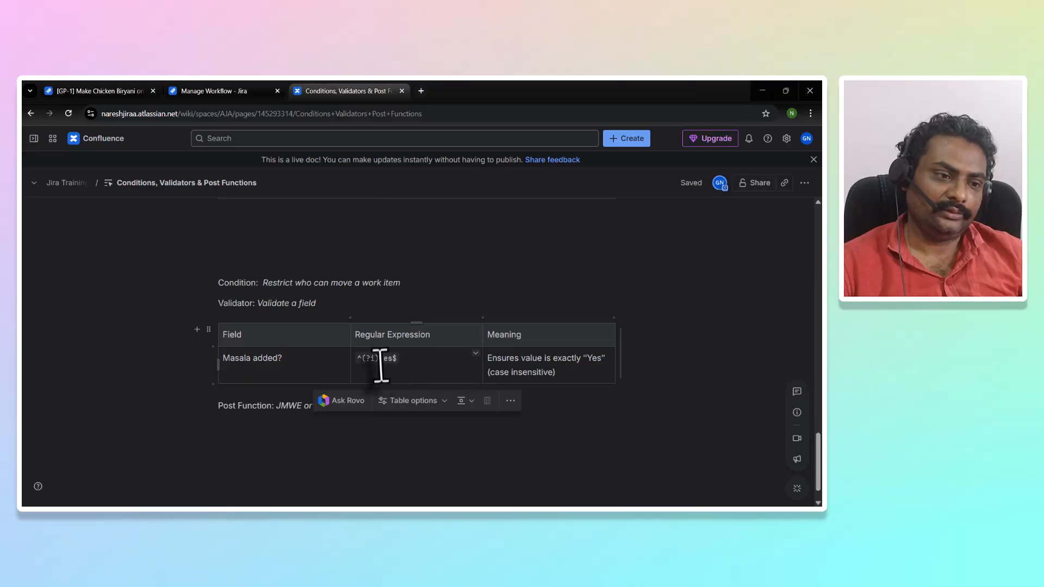
left_click(417, 361)
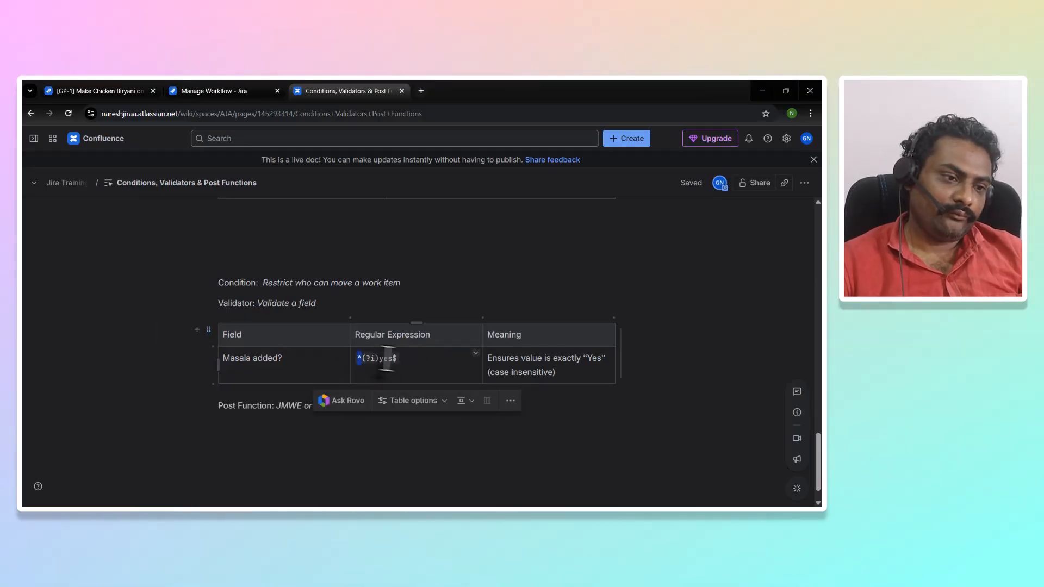
Step: Copy the expression ^(?i)yes$ from the Confluence notes into the Masala Added? rule and add that rule to the transition
left_click_drag(387, 359, 414, 361)
key("ctrl+c")
left_click(243, 92)
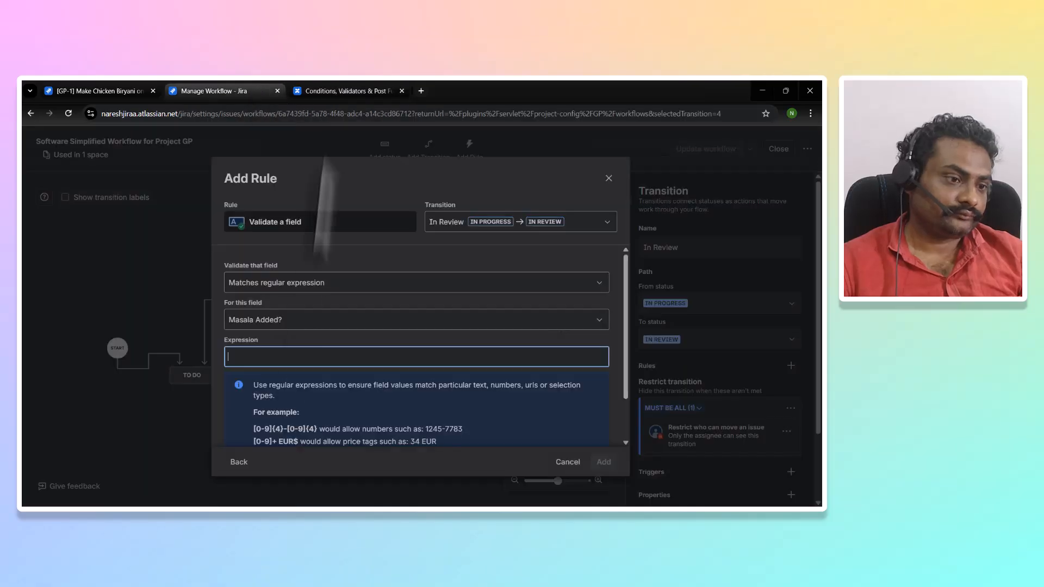
key("ctrl+v")
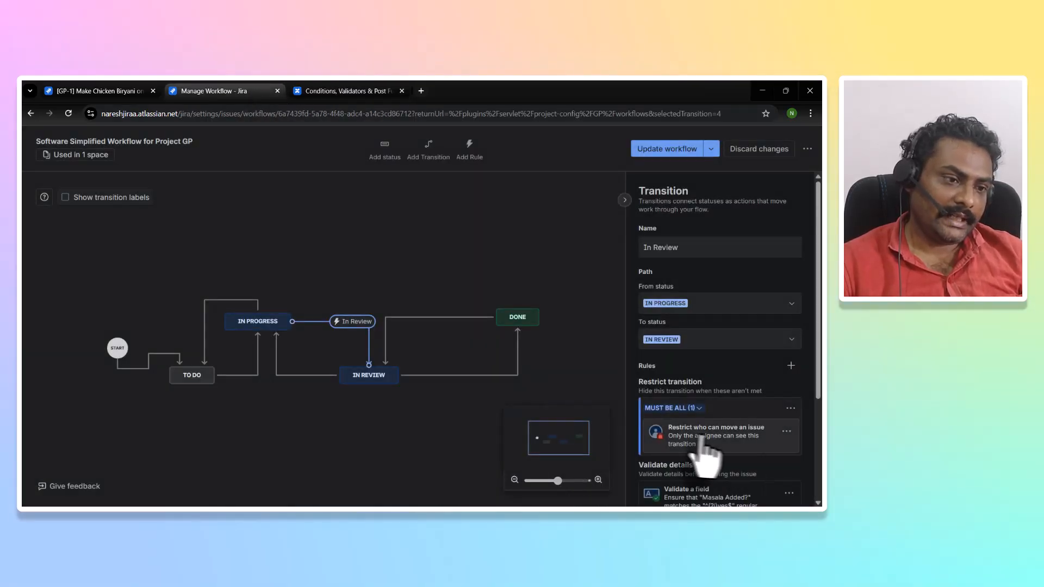
Step: Start a second Validate a field rule on the In Progress to In Review transition
left_click(791, 365)
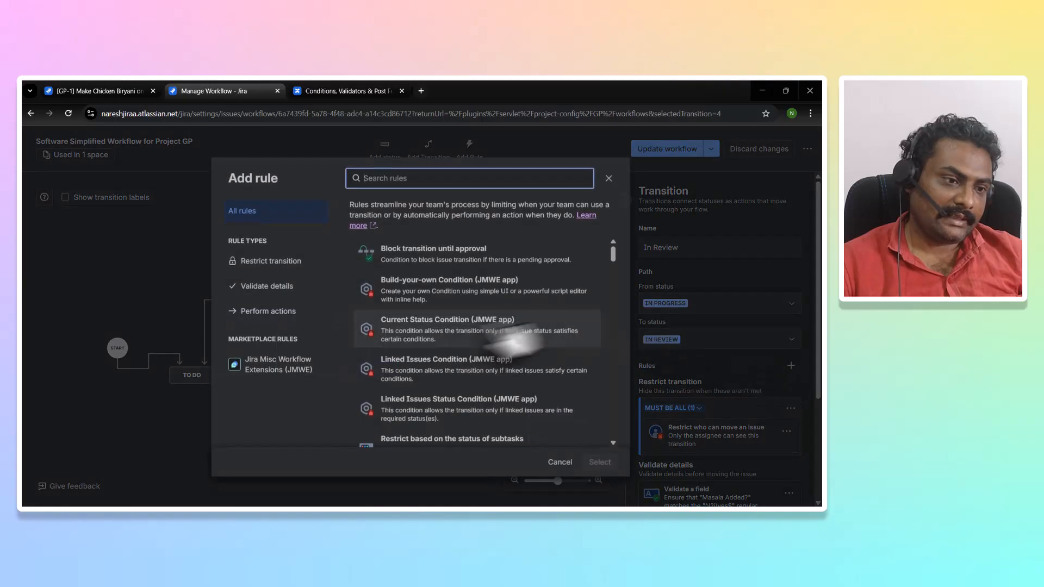
scroll(496, 389, "down", 5)
left_click(414, 414)
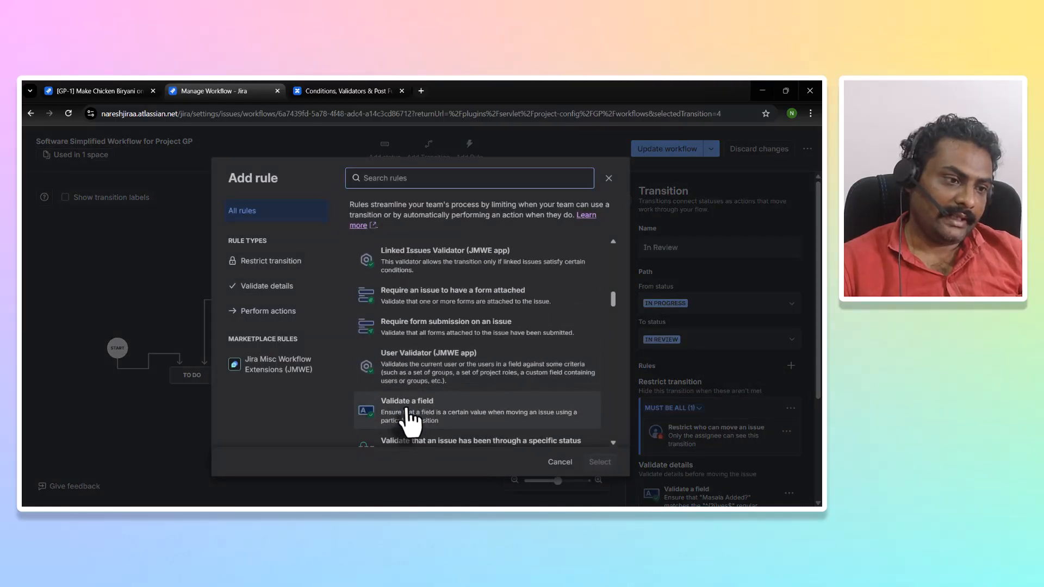
left_click(600, 462)
Step: Add the second rule so Salt Added ? matches the regular expression ^(?i)yes$, and update the workflow with both validators
left_click(272, 282)
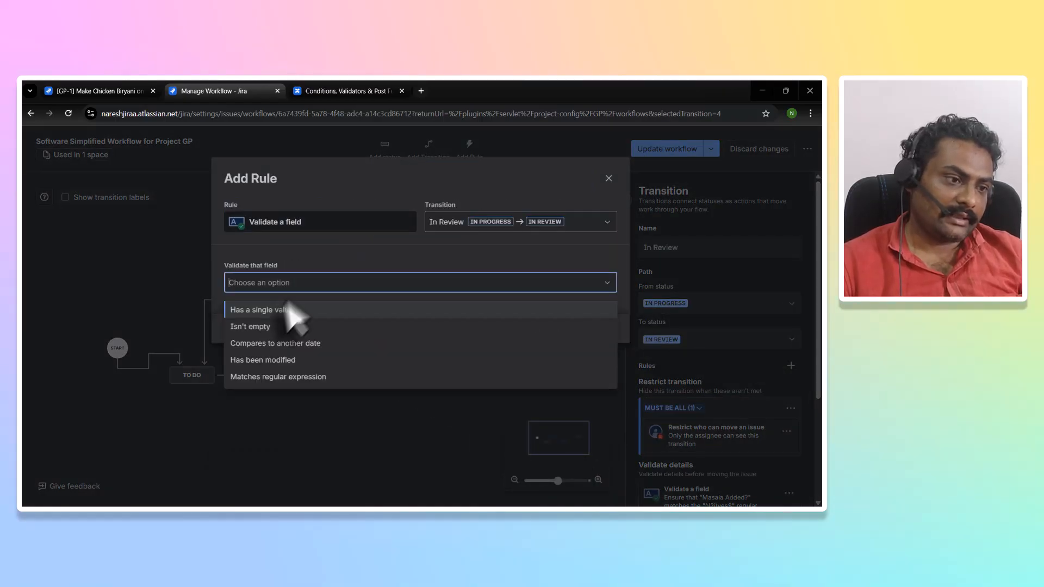
left_click(267, 376)
left_click(264, 319)
type("sal")
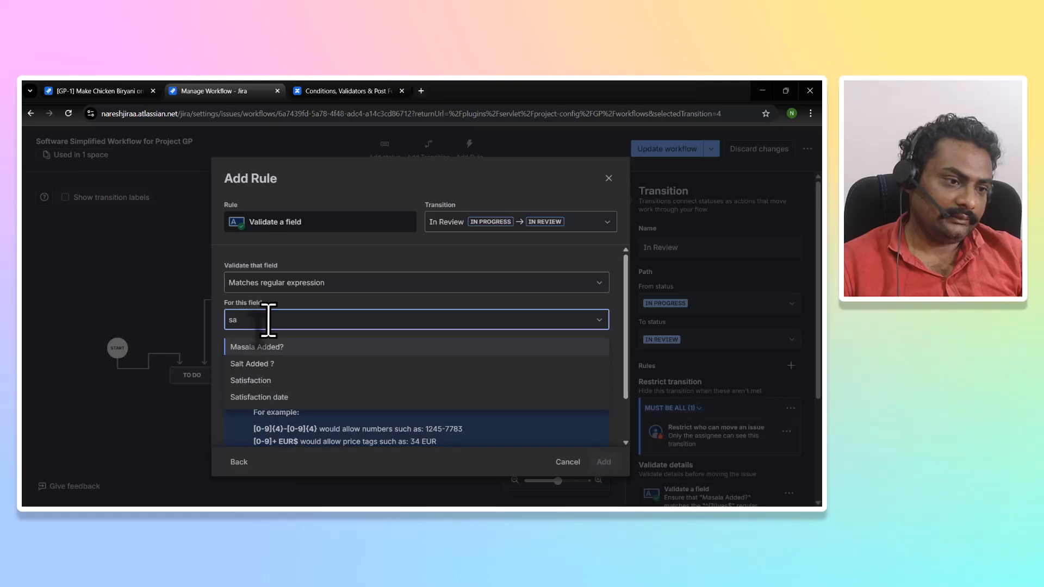
left_click(269, 364)
left_click(271, 356)
left_click(296, 383)
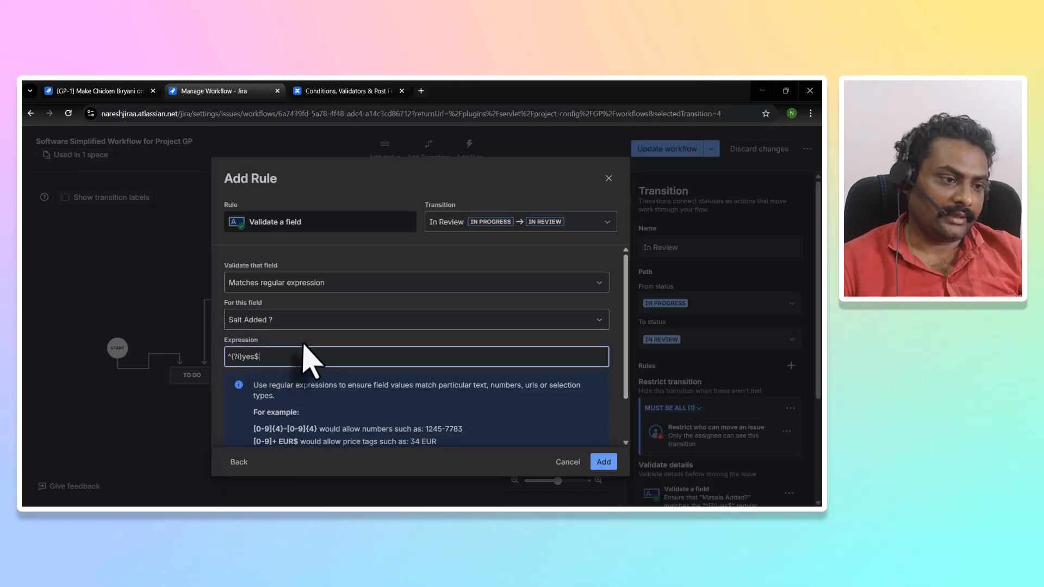
scroll(384, 373, "down", 2)
left_click(602, 462)
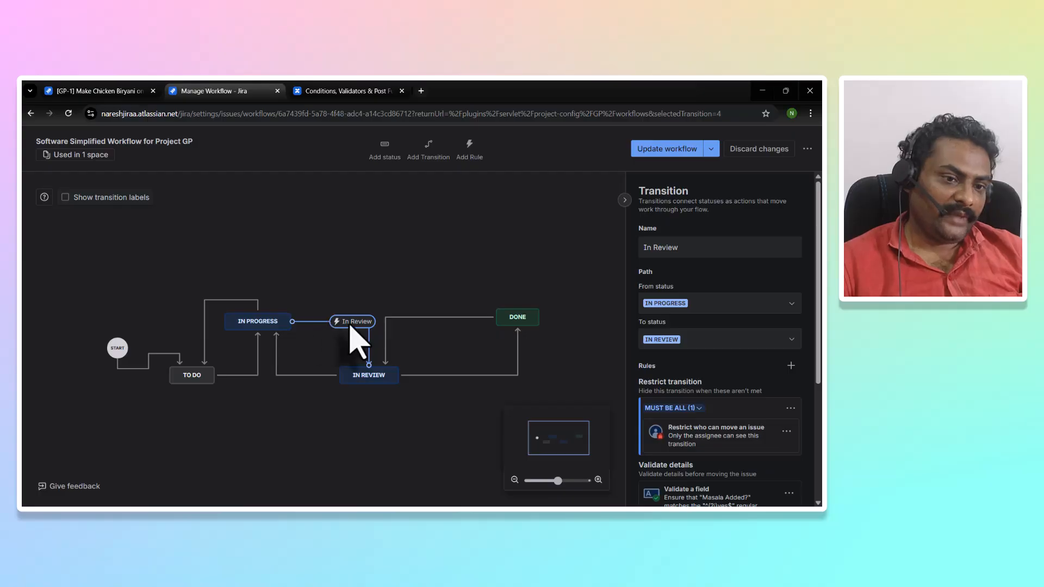
scroll(719, 427, "down", 2)
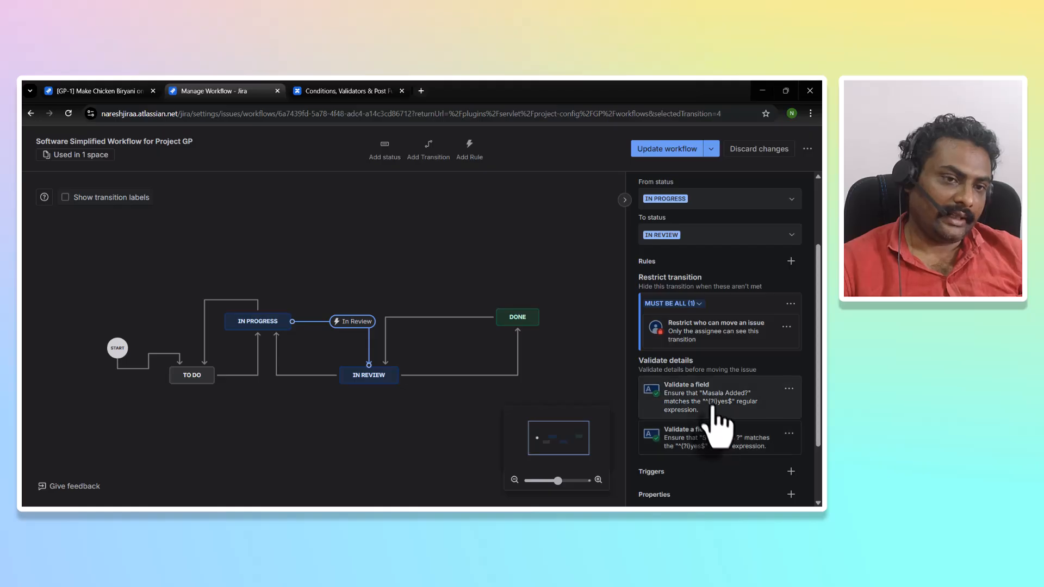
left_click(688, 150)
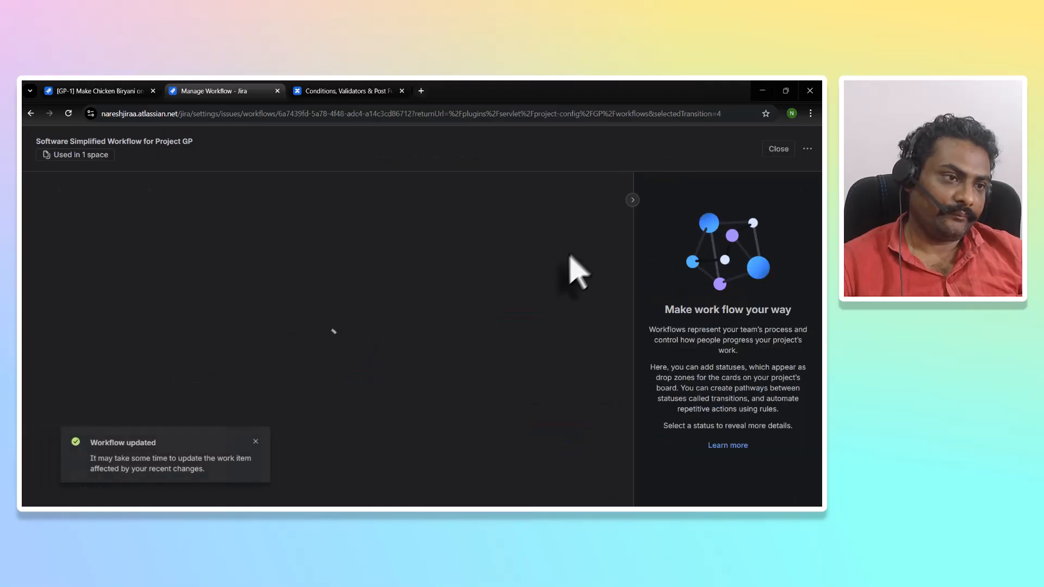
Step: Set both the Salt Added ? and Masala Added? fields of GP-1 to No
left_click(98, 90)
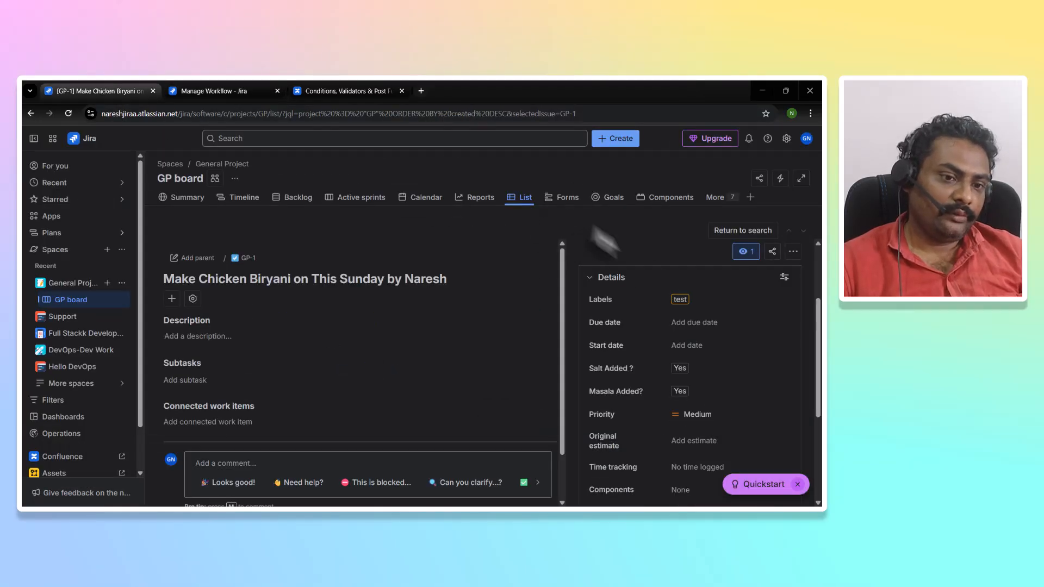
scroll(734, 413, "down", 3)
scroll(707, 392, "up", 3)
left_click(712, 371)
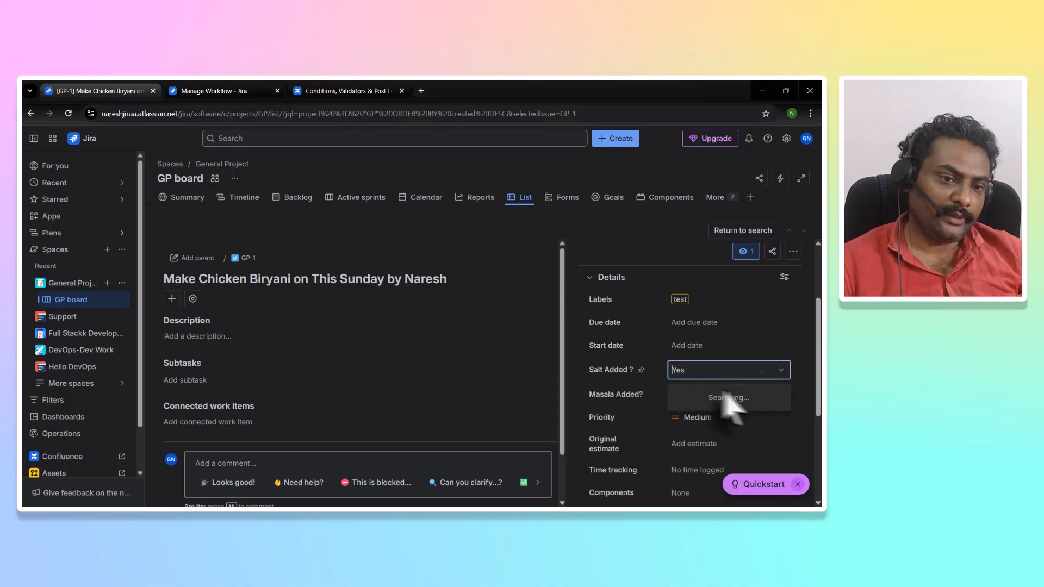
left_click(701, 415)
left_click(709, 392)
left_click(705, 435)
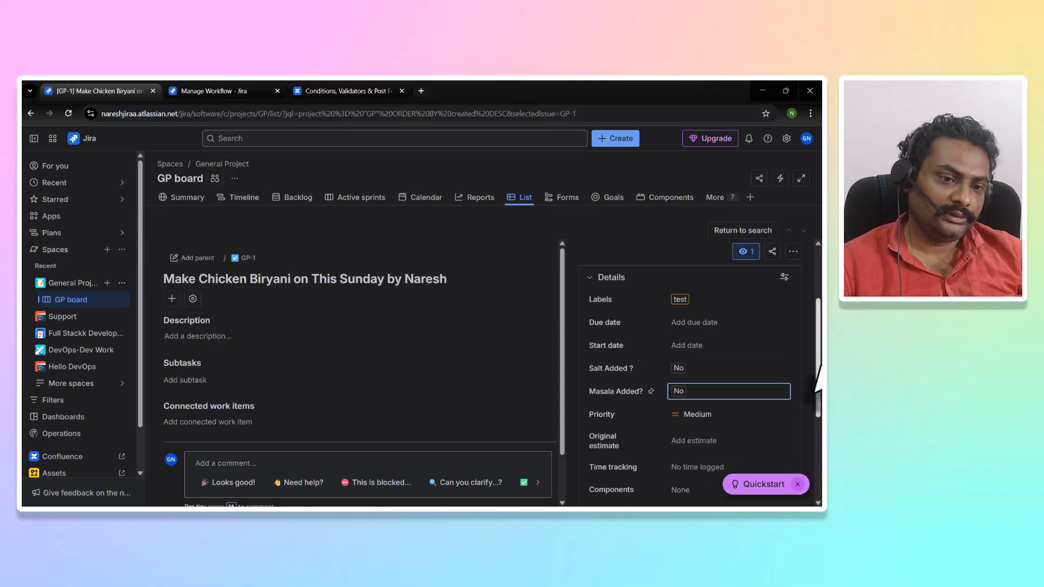
Step: Reload GP-1 and try to move it from In Progress to In Review with both fields set to No
scroll(692, 295, "up", 3)
left_click(612, 282)
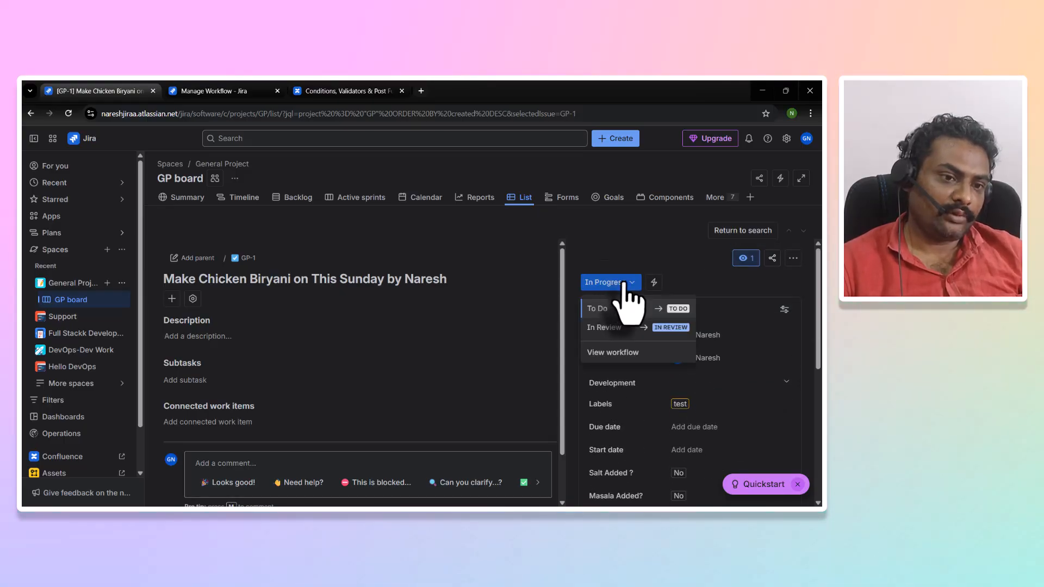
left_click(68, 113)
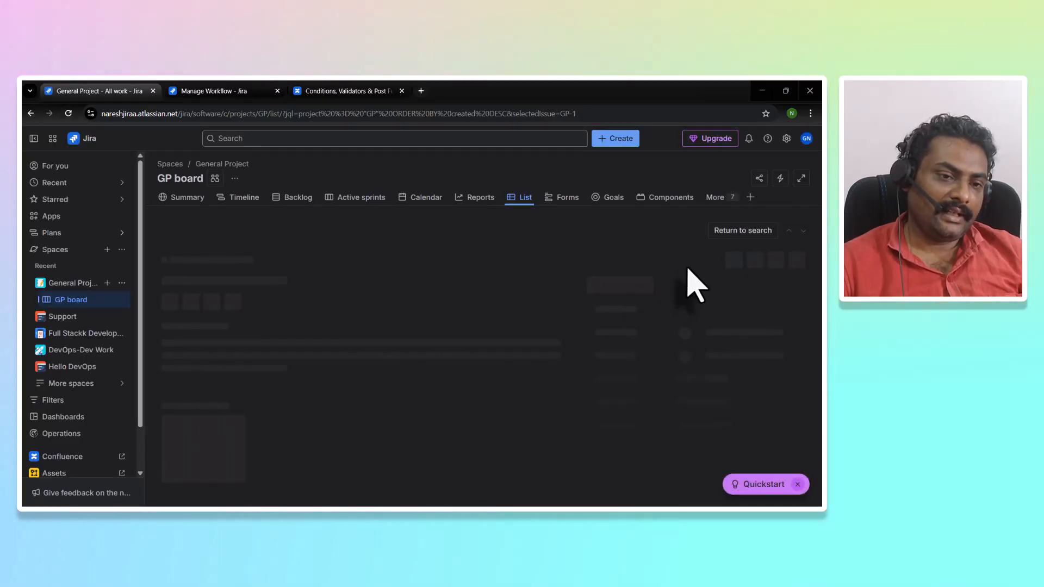
left_click(621, 282)
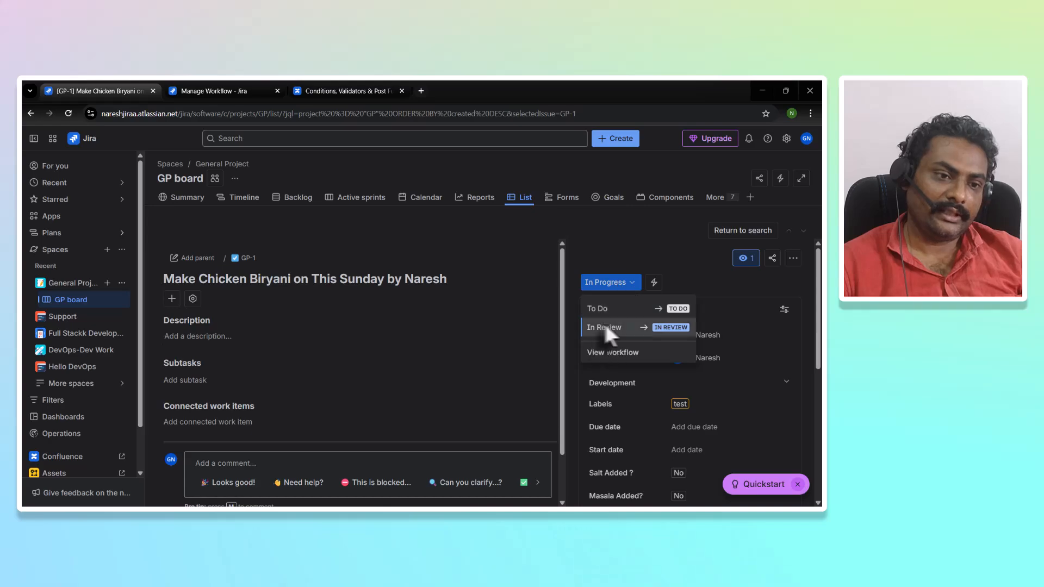
left_click(604, 326)
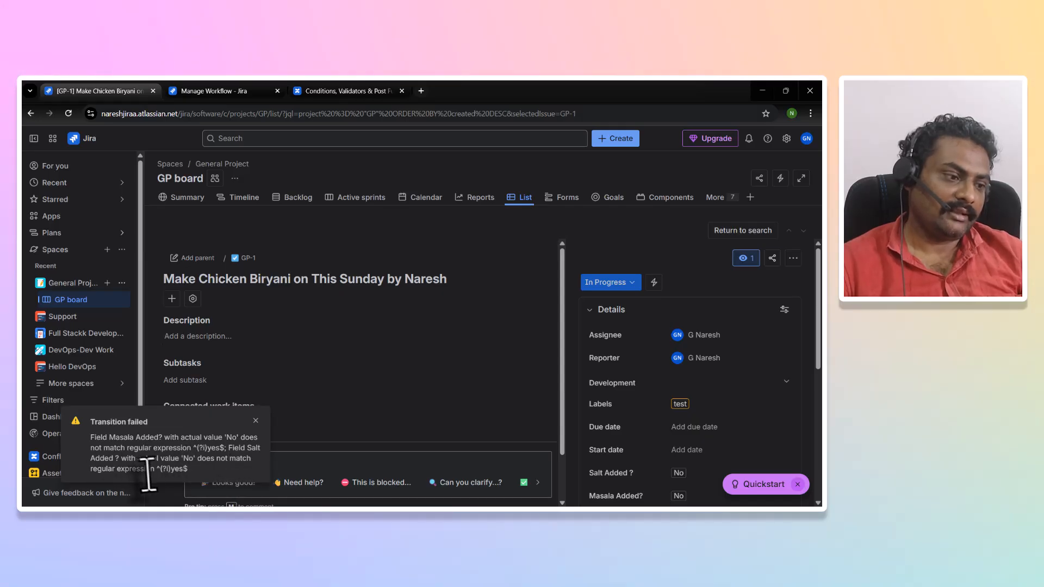
scroll(703, 435, "down", 1)
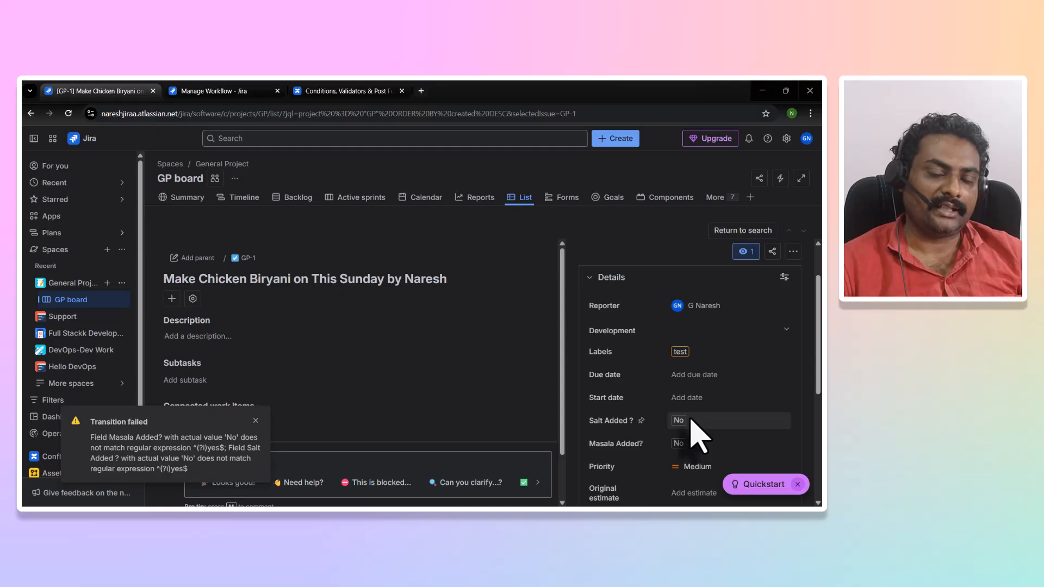
scroll(655, 326, "up", 1)
left_click(255, 420)
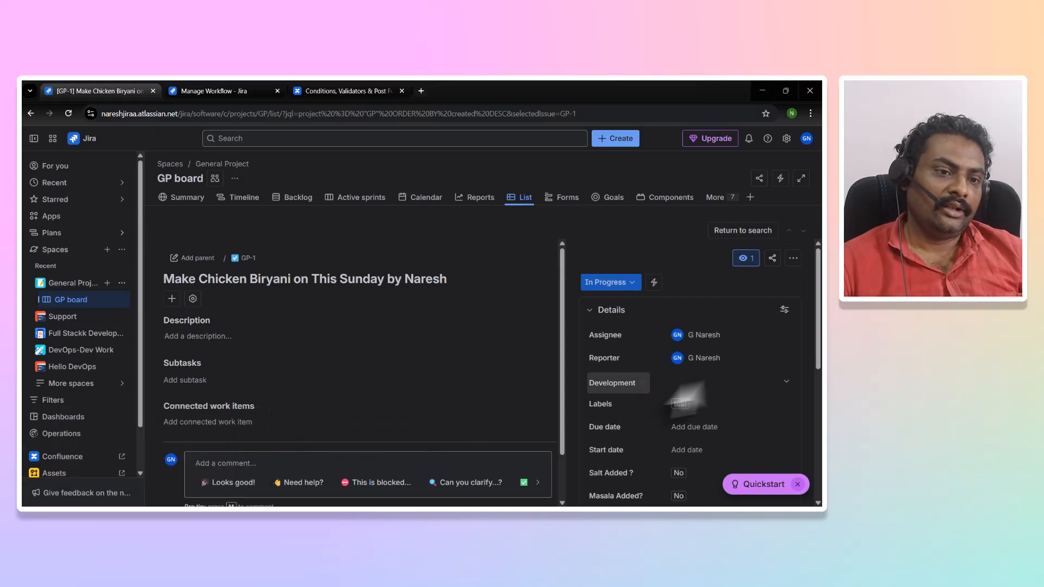
Step: Set Salt Added ? to Yes on GP-1 and try the move to In Review again
scroll(686, 392, "down", 2)
left_click(705, 370)
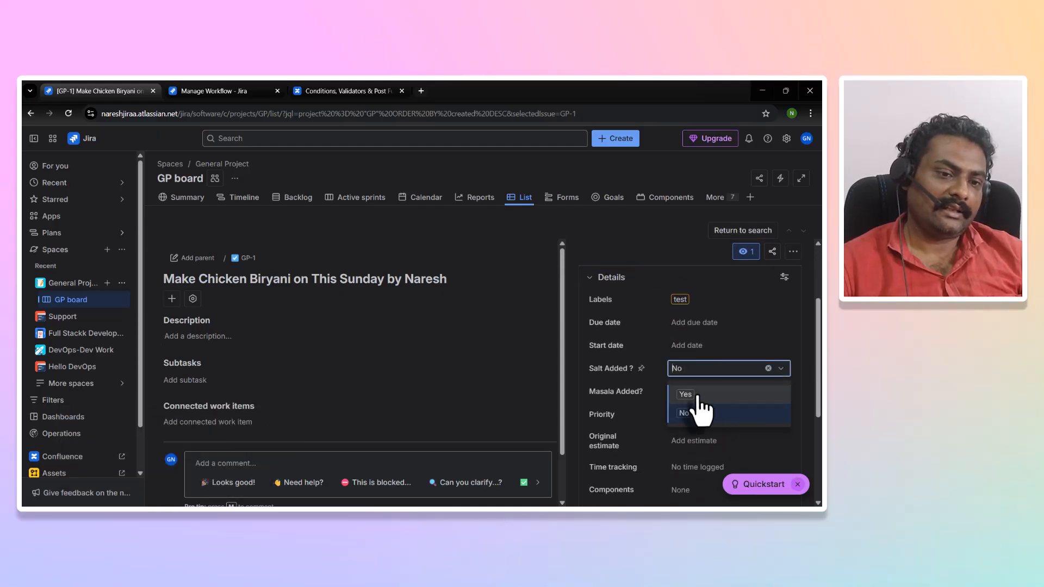
left_click(686, 394)
scroll(658, 375, "up", 2)
left_click(609, 282)
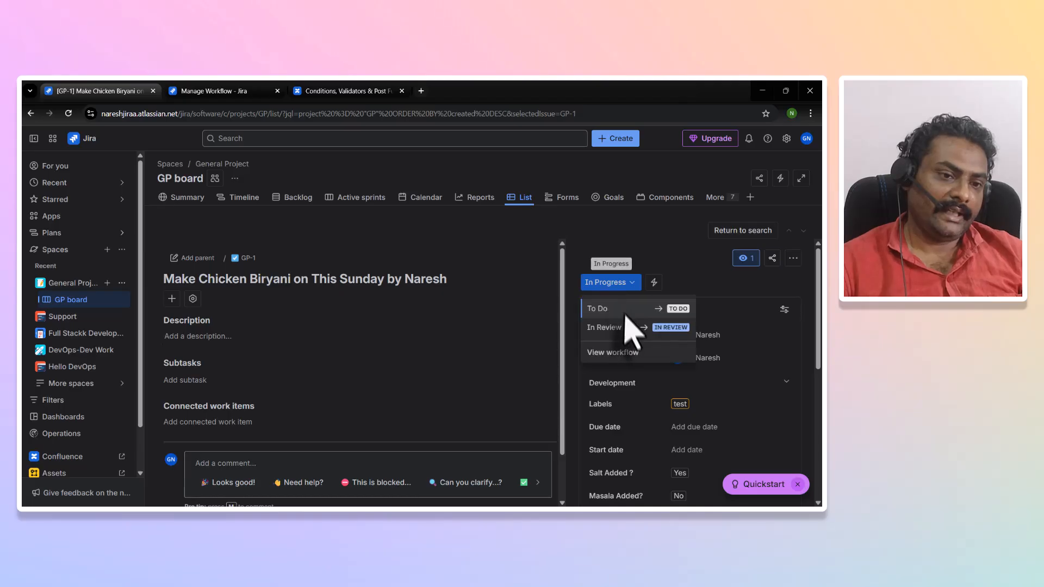
left_click(626, 326)
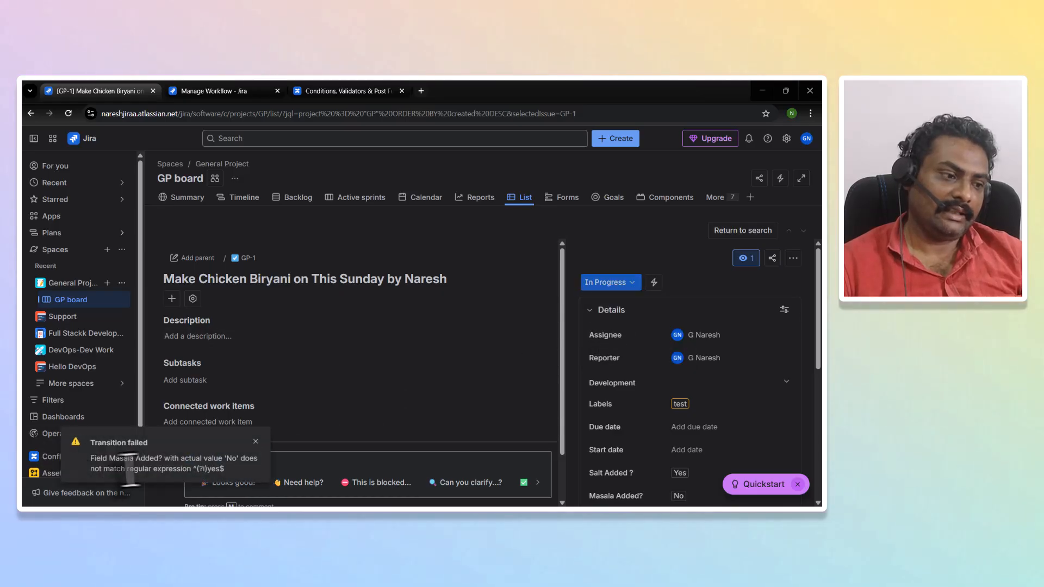
Step: Set Masala Added? to Yes on GP-1 and move the work item to In Review
scroll(761, 430, "down", 4)
scroll(701, 350, "up", 2)
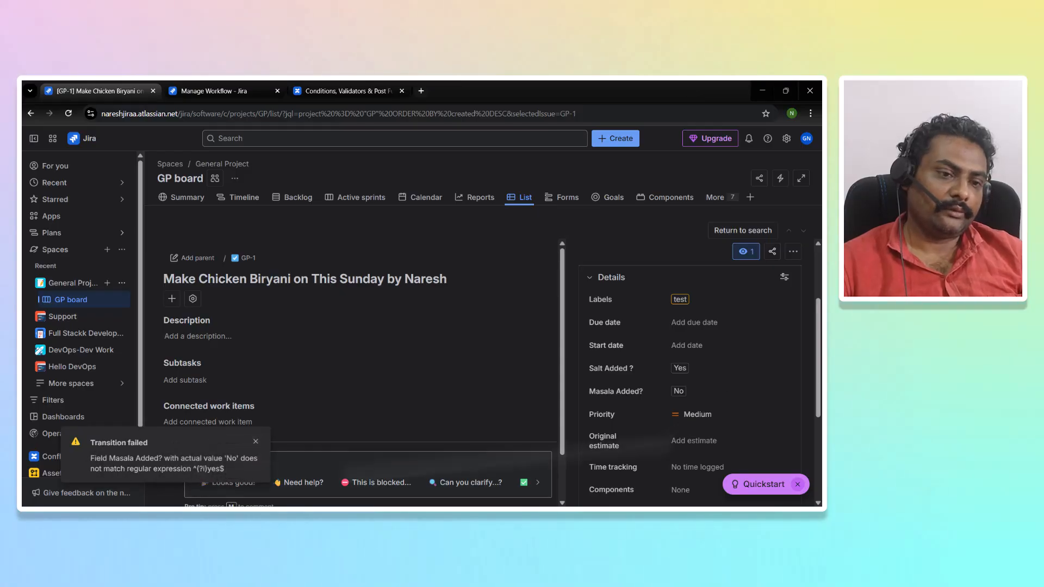
left_click(696, 391)
left_click(685, 414)
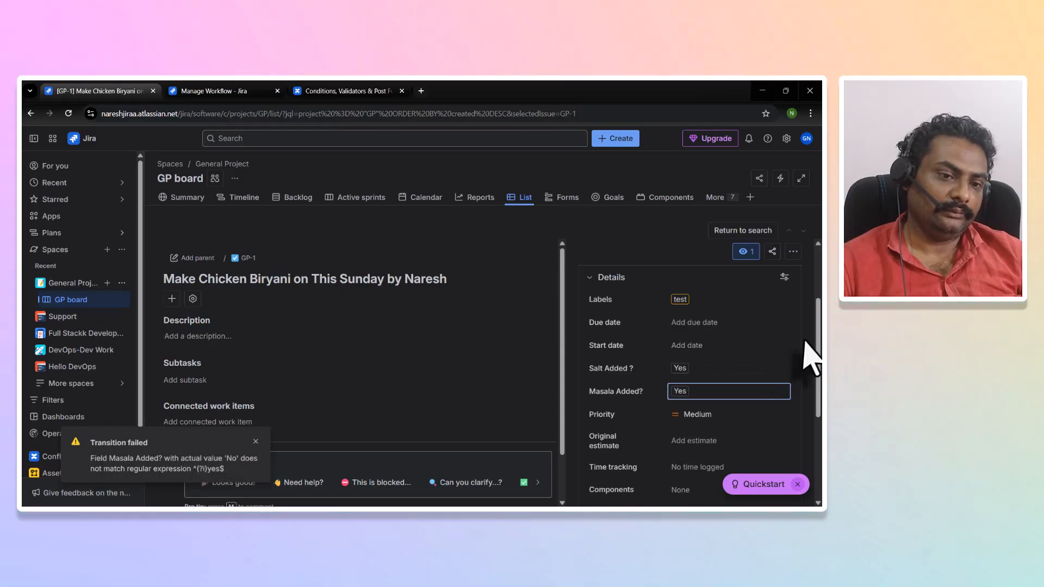
scroll(609, 271, "up", 2)
left_click(605, 285)
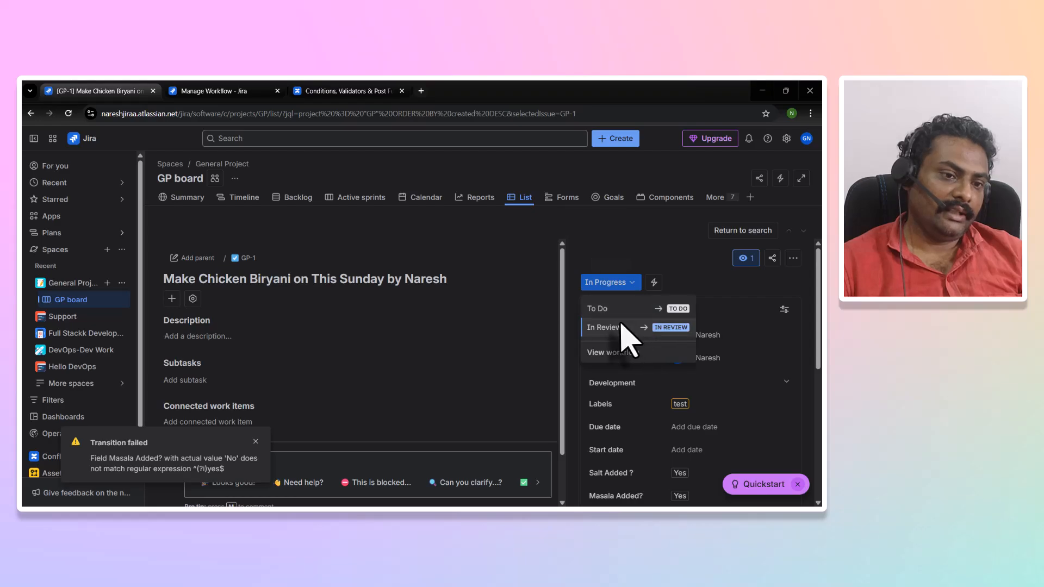
left_click(615, 328)
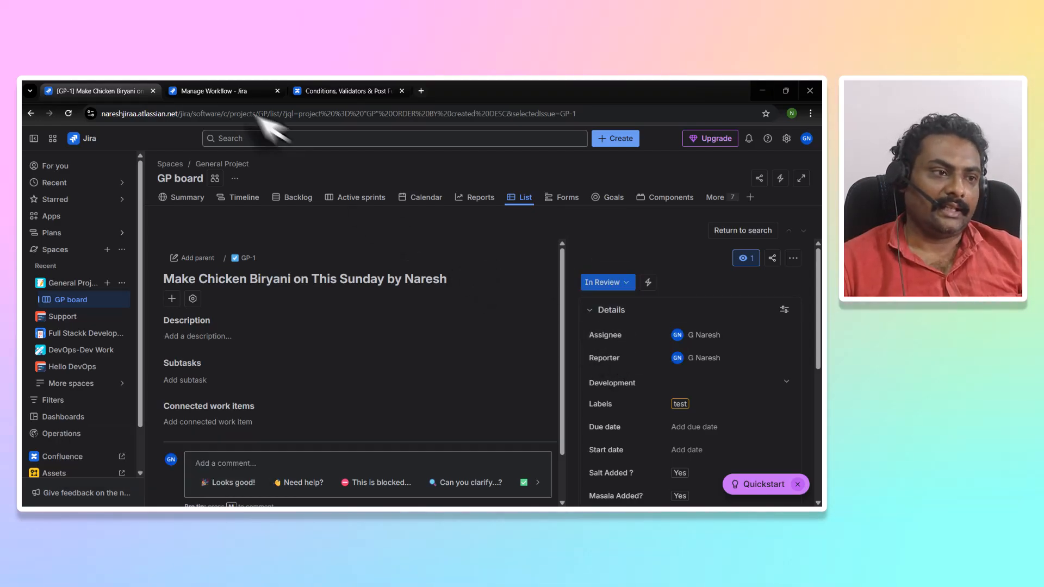
Step: Look through the perform-action rules for the workflow's In Review to Done transition and search them for "ema"
left_click(239, 92)
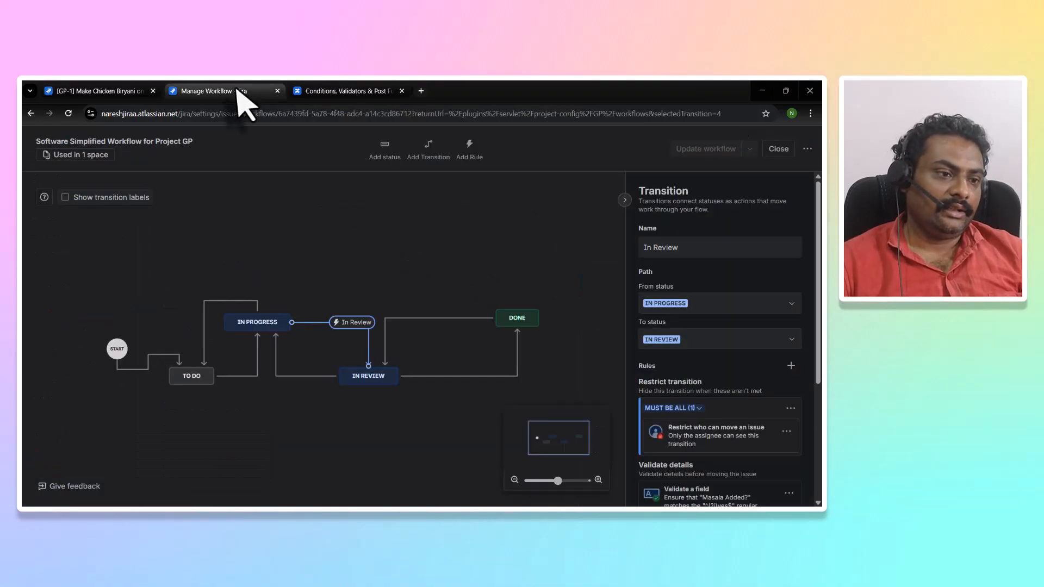
left_click(454, 376)
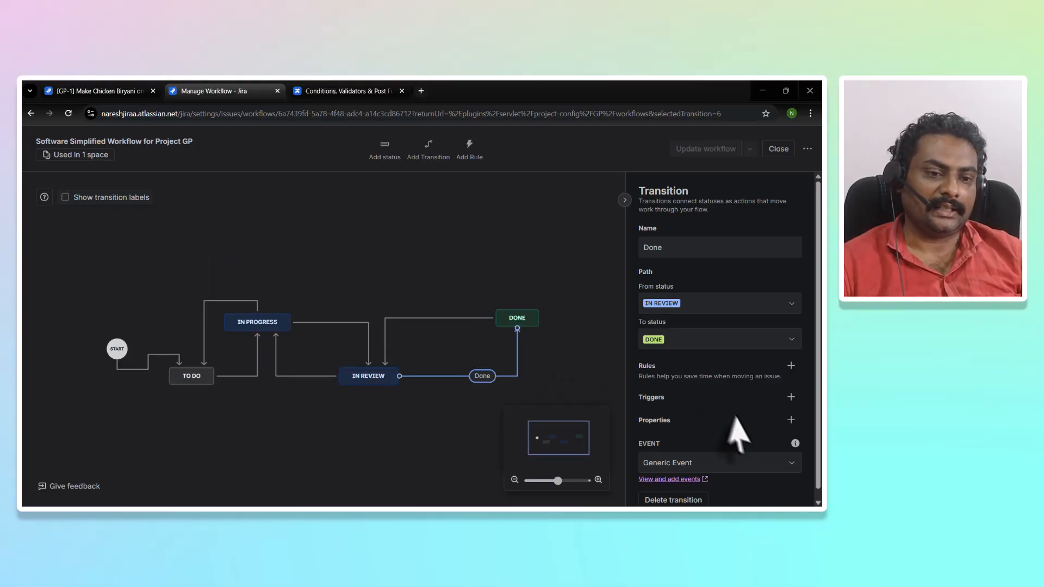
left_click(791, 366)
left_click(272, 312)
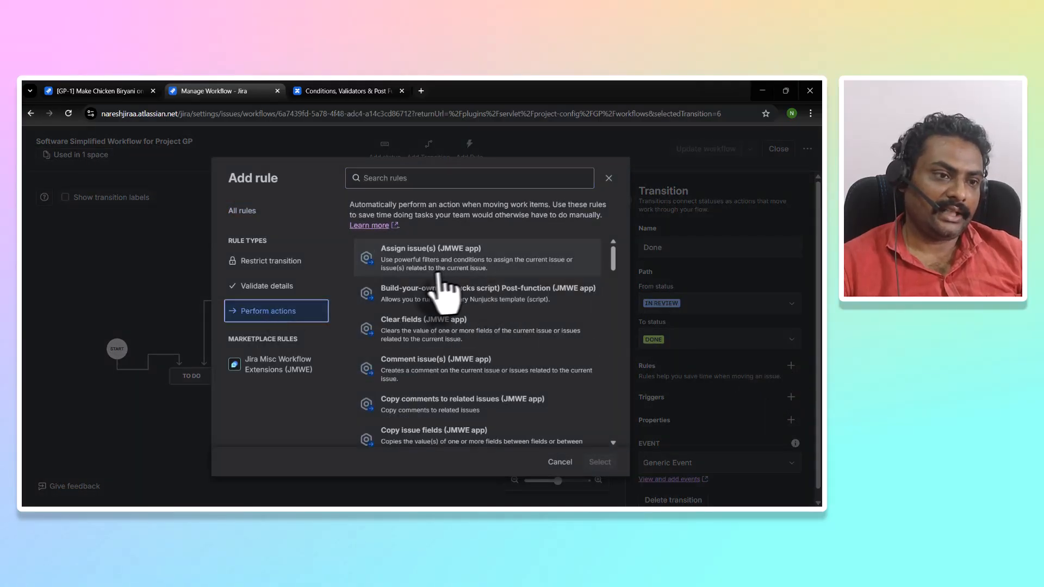
scroll(455, 353, "down", 2)
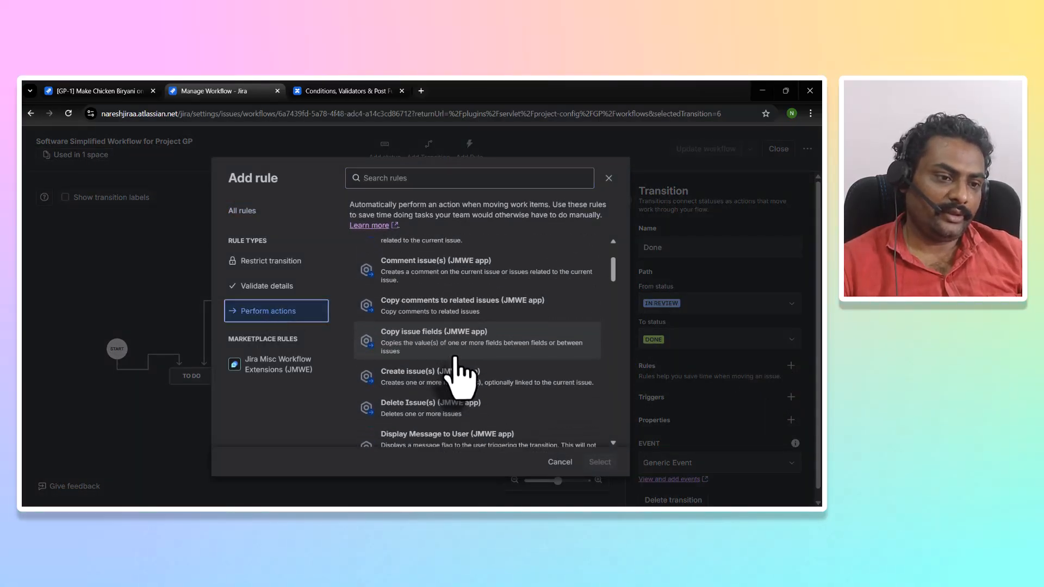
left_click(375, 178)
type("ema")
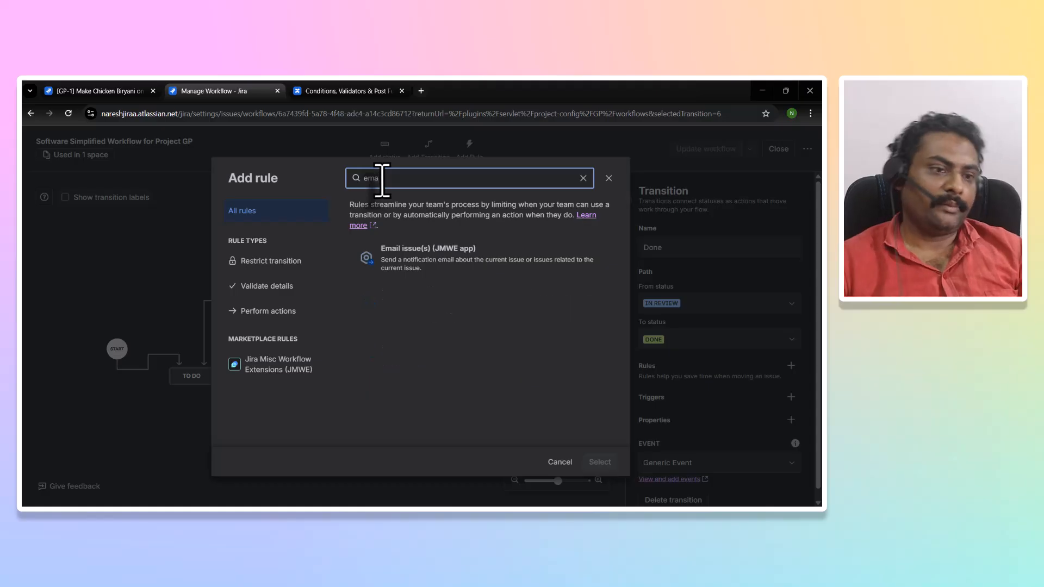
left_click(391, 271)
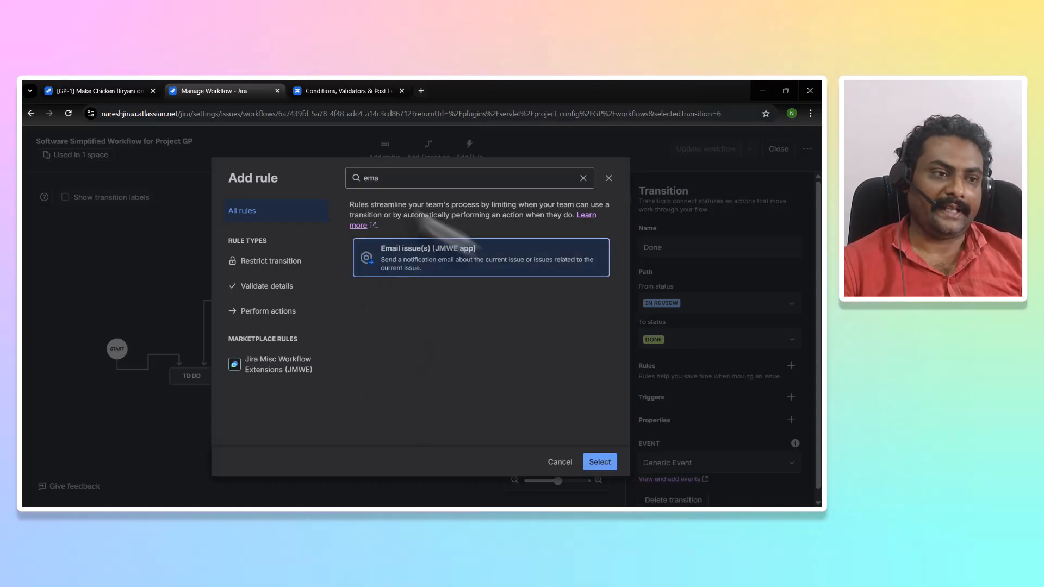
Step: Look through the unfiltered list of transition rules and leave it without adding a rule
left_click(583, 178)
scroll(549, 331, "down", 10)
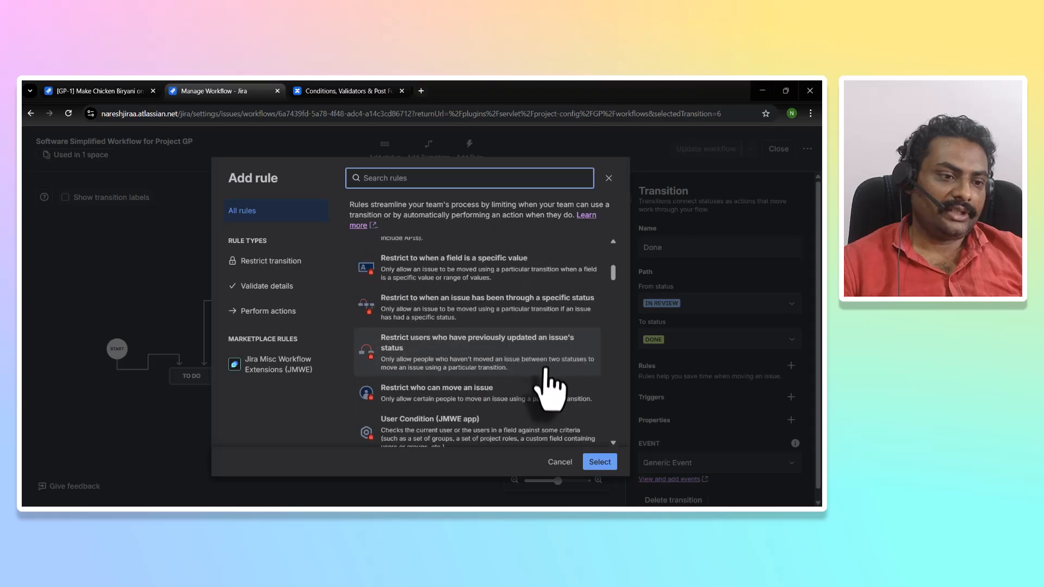
scroll(549, 430, "down", 8)
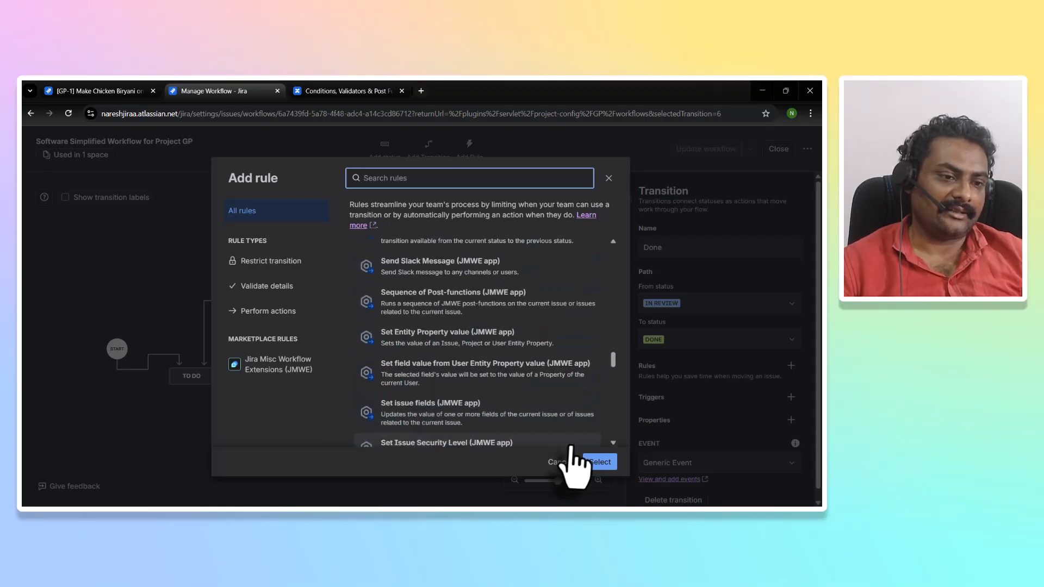
left_click(560, 461)
scroll(717, 467, "down", 1)
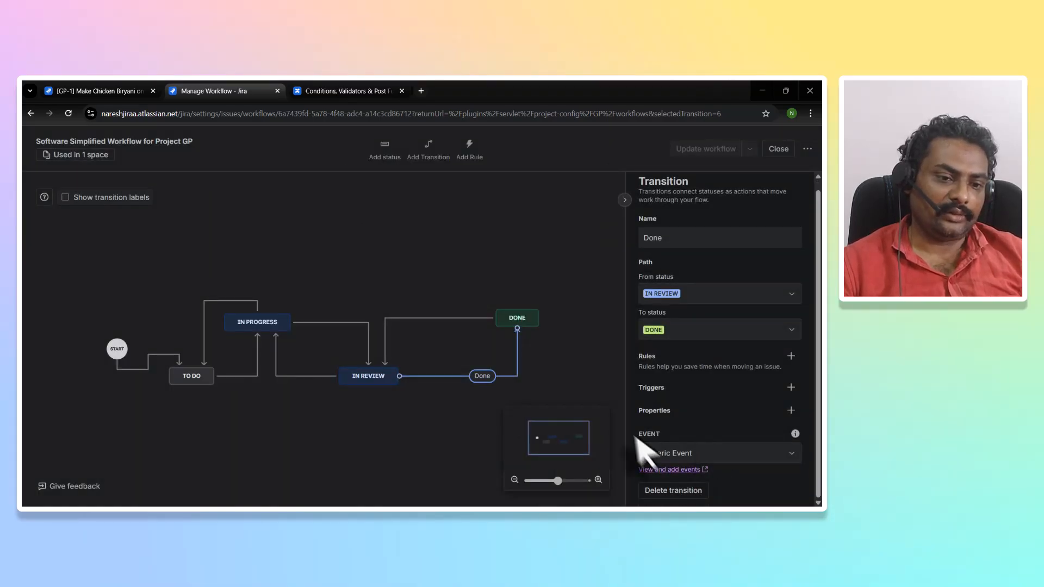
Step: Examine which events can be fired by the In Review to Done transition, leaving Generic Event selected
left_click(722, 413)
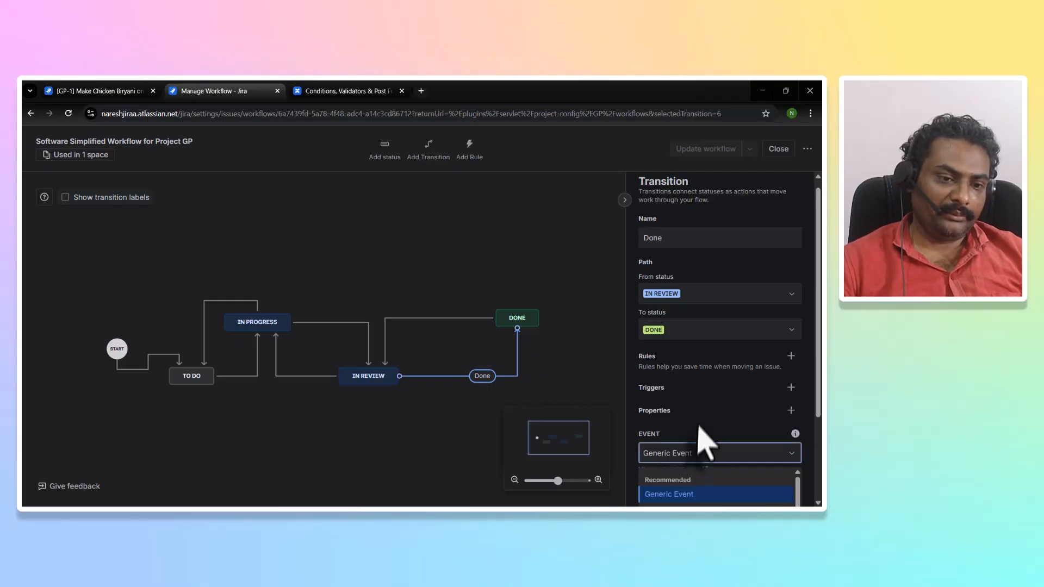
left_click(706, 295)
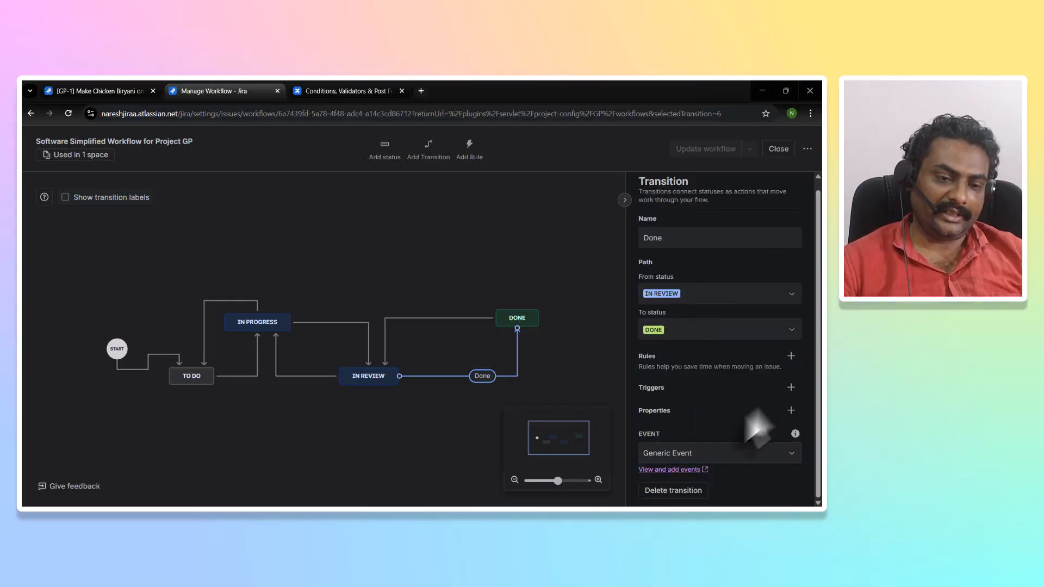
left_click(670, 453)
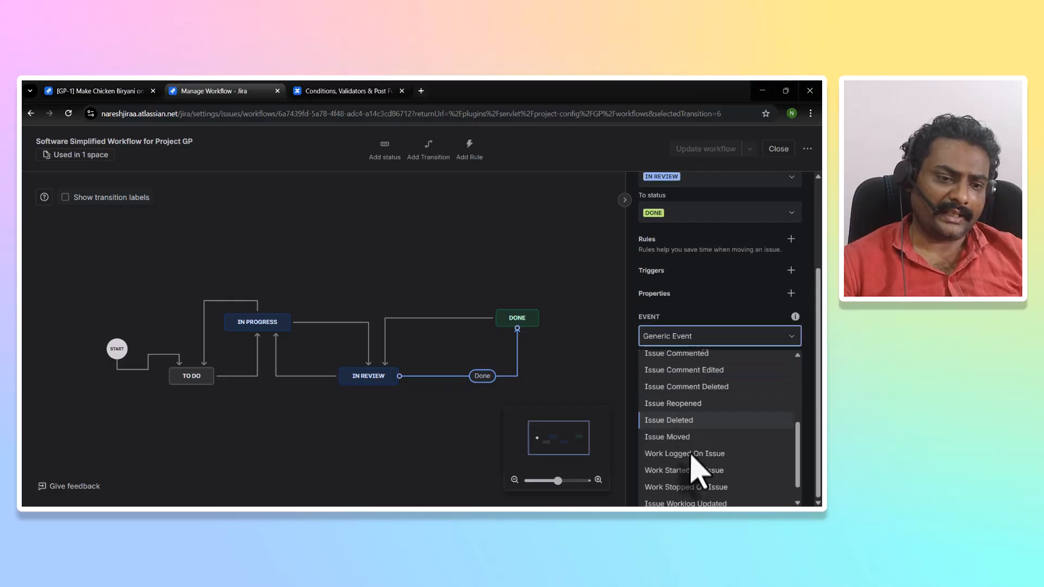
scroll(702, 466, "up", 3)
scroll(686, 414, "down", 5)
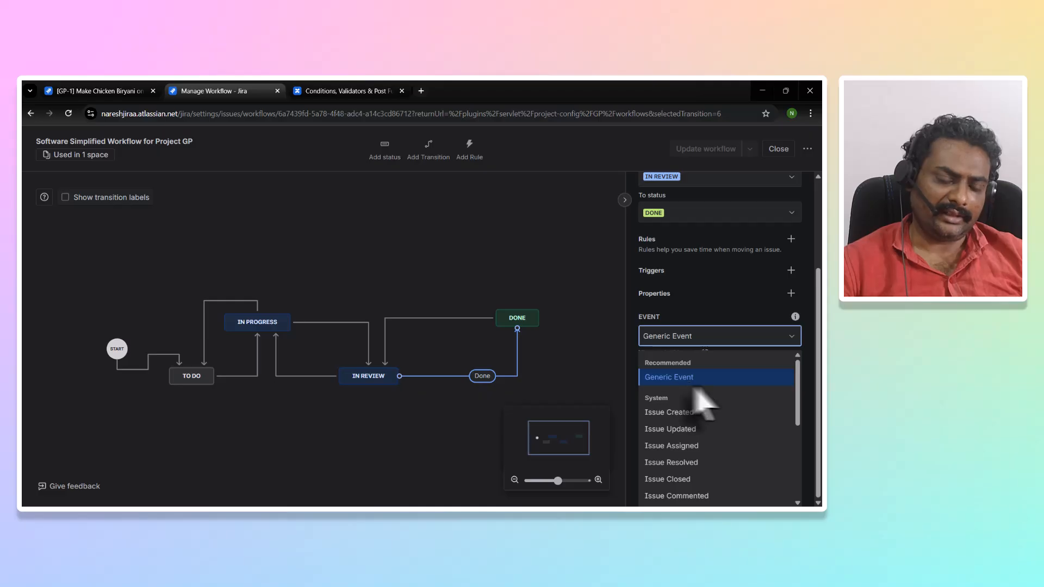
scroll(734, 473, "down", 5)
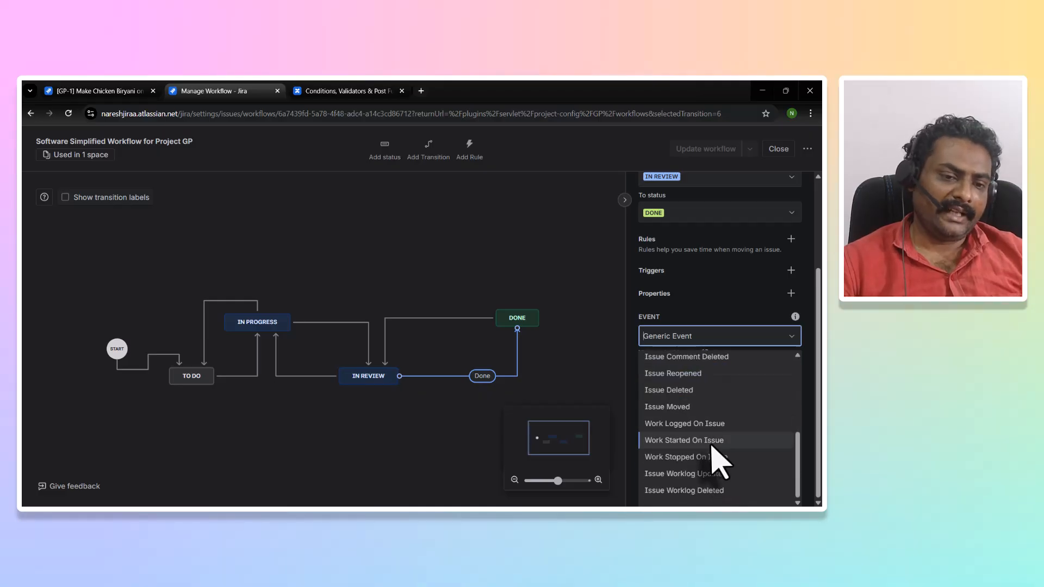
scroll(712, 446, "up", 5)
scroll(685, 392, "down", 1)
scroll(682, 403, "up", 3)
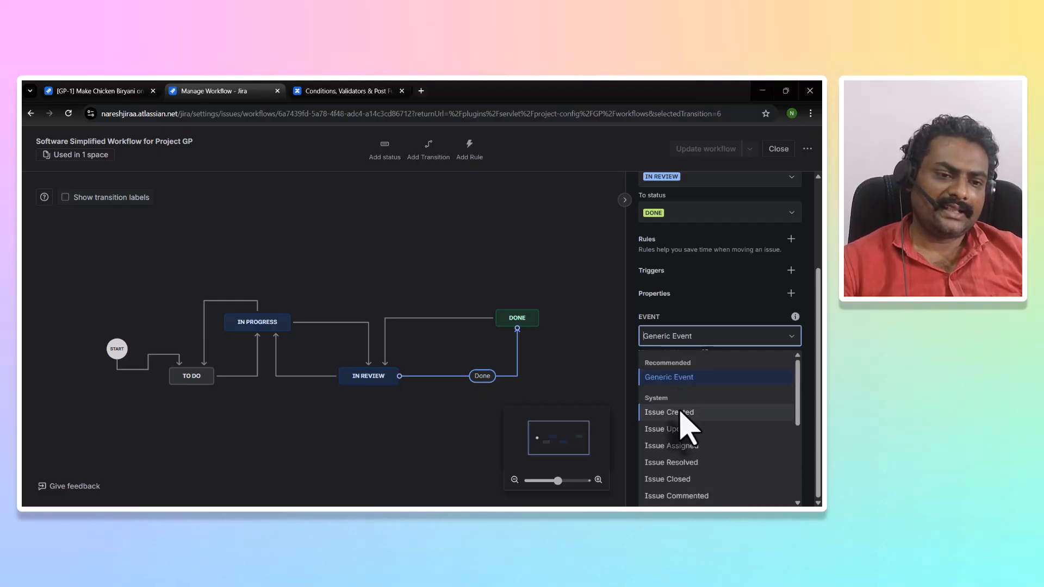
scroll(701, 457, "down", 5)
scroll(712, 489, "up", 5)
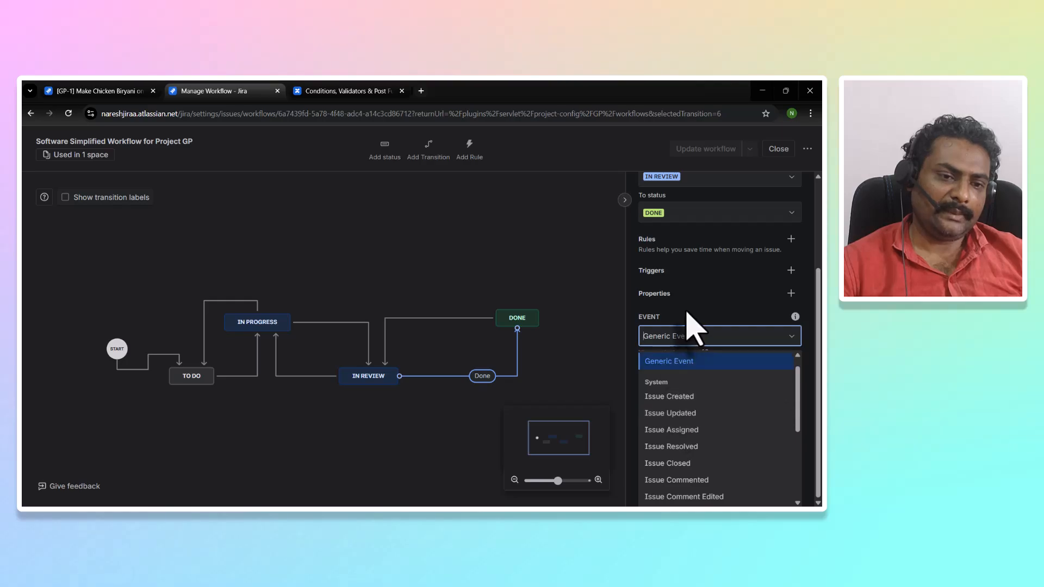
left_click(695, 333)
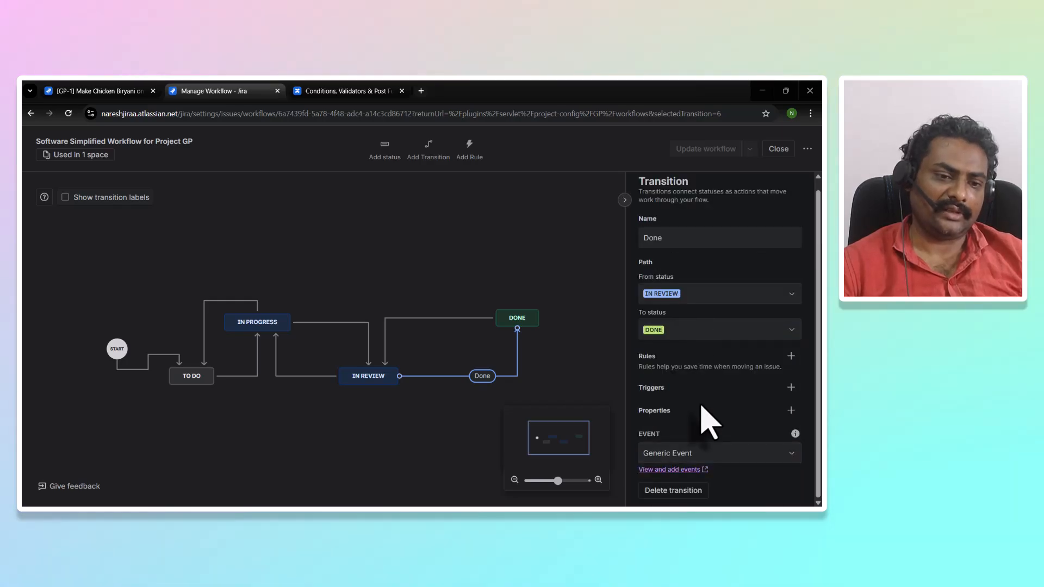
left_click(700, 453)
left_click(690, 319)
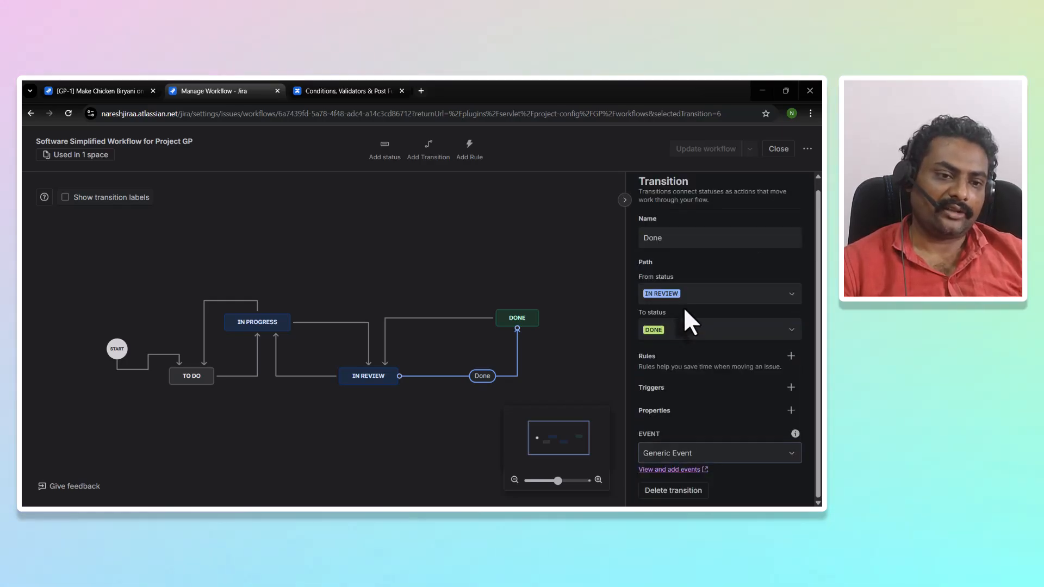
Step: Open Jira's System settings in a new browser tab from GP-1 and go to the Events page
left_click(326, 90)
key("ctrl+Tab")
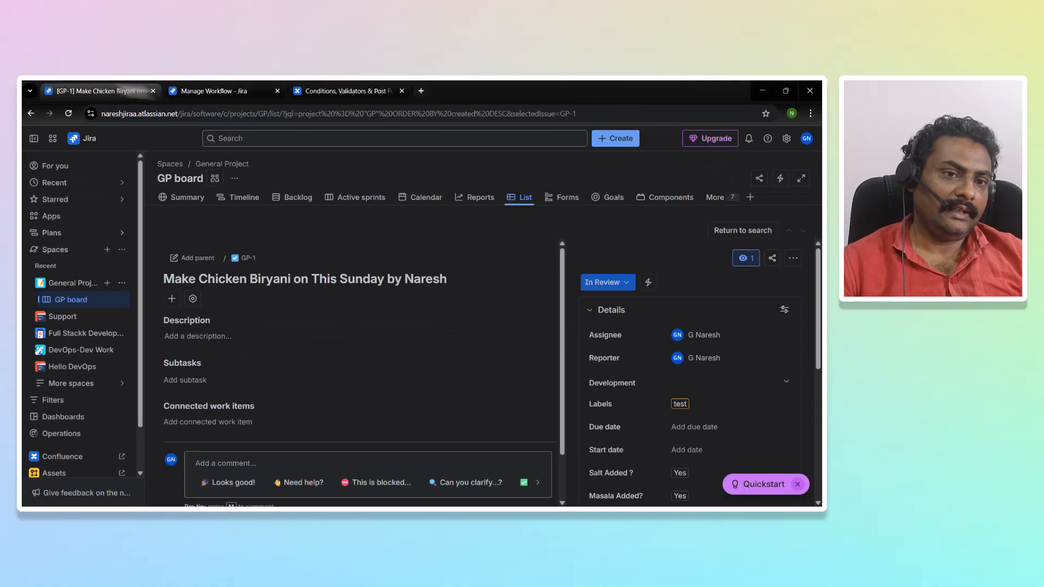
left_click(786, 138)
right_click(541, 260)
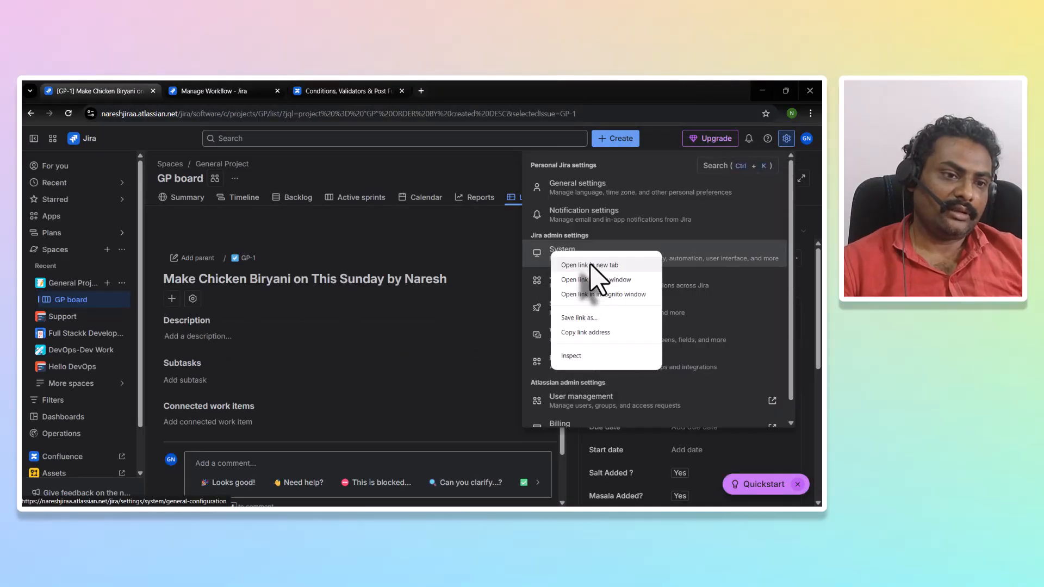
left_click(585, 264)
left_click(239, 91)
scroll(68, 381, "down", 10)
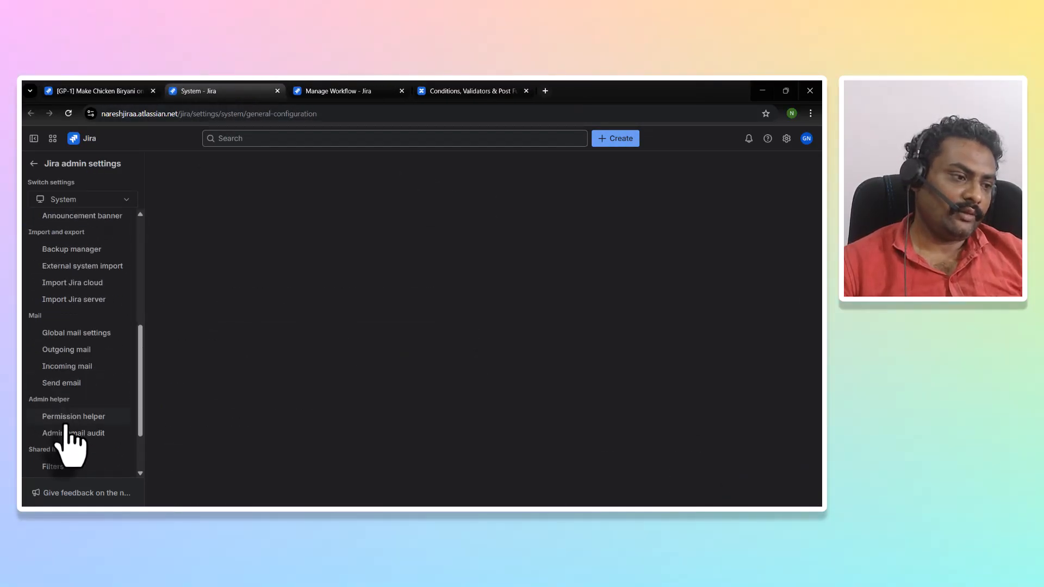
scroll(74, 406, "up", 10)
scroll(76, 422, "down", 10)
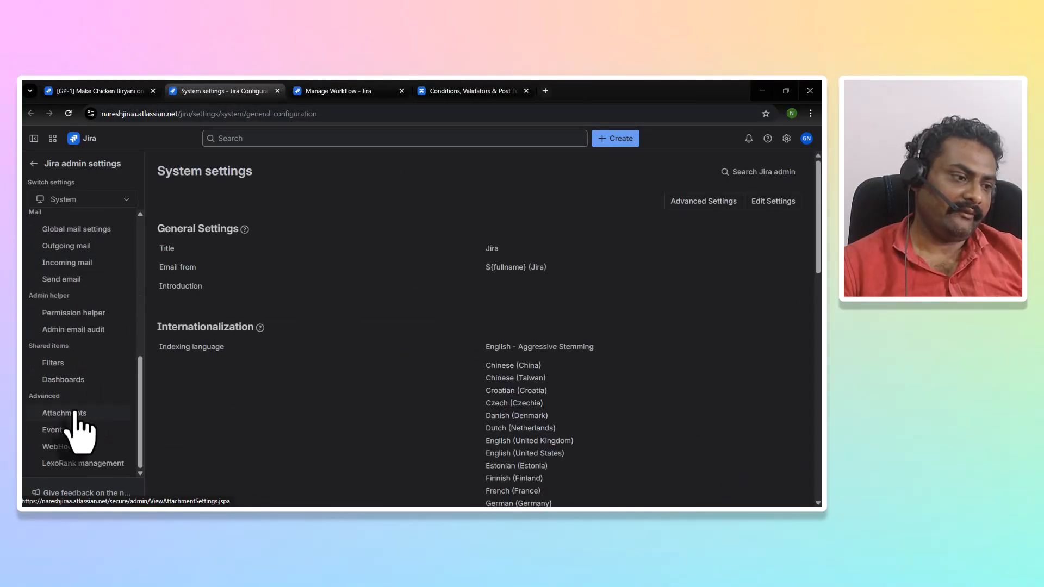
left_click(60, 430)
Step: Fill in a new event named Test Event with the Issue Closed email template
scroll(571, 283, "down", 20)
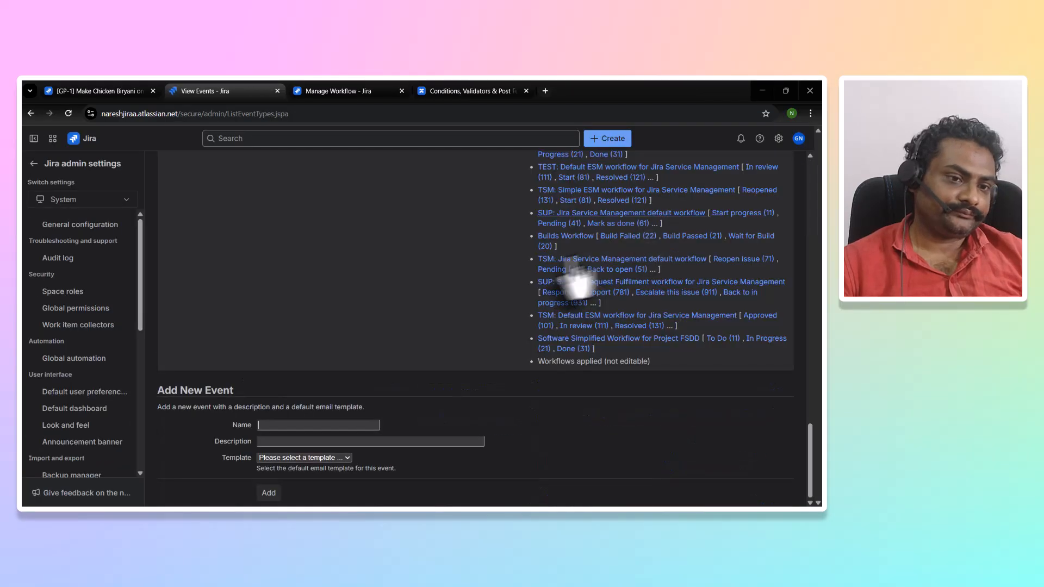
scroll(544, 272, "down", 4)
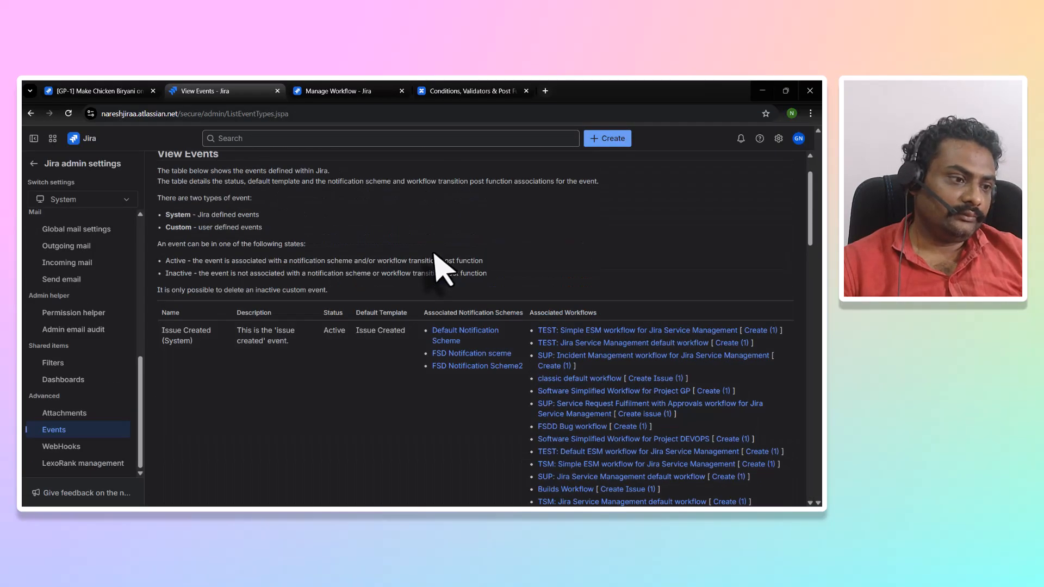
scroll(441, 272, "down", 15)
scroll(442, 286, "down", 10)
left_click(281, 426)
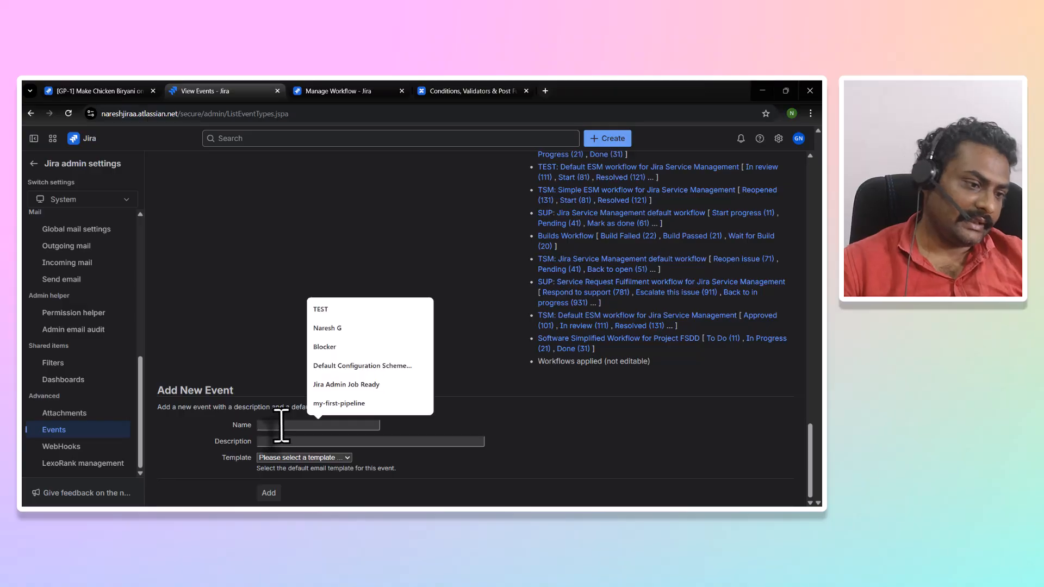
type("Test E")
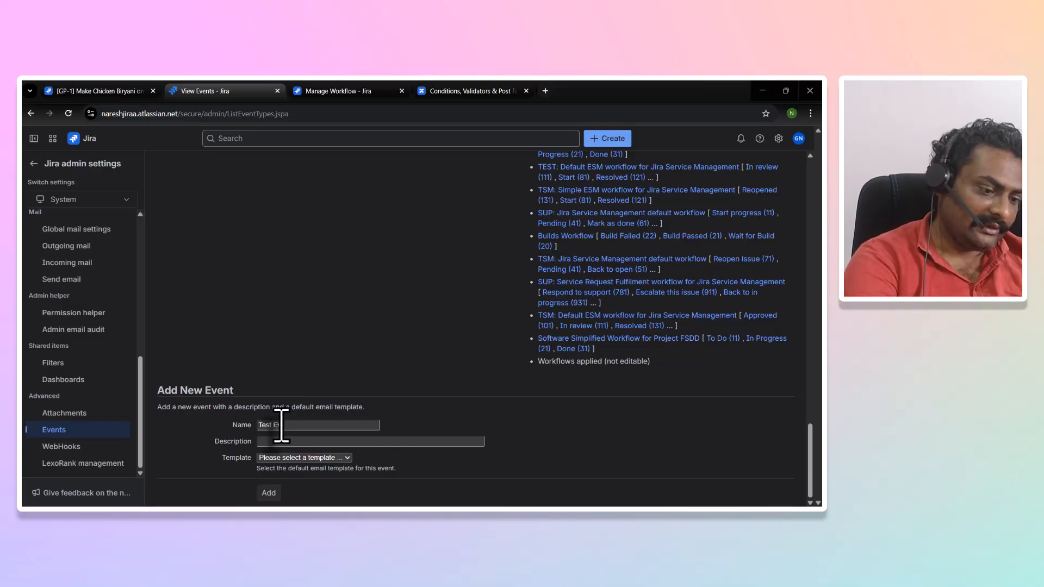
type("vent")
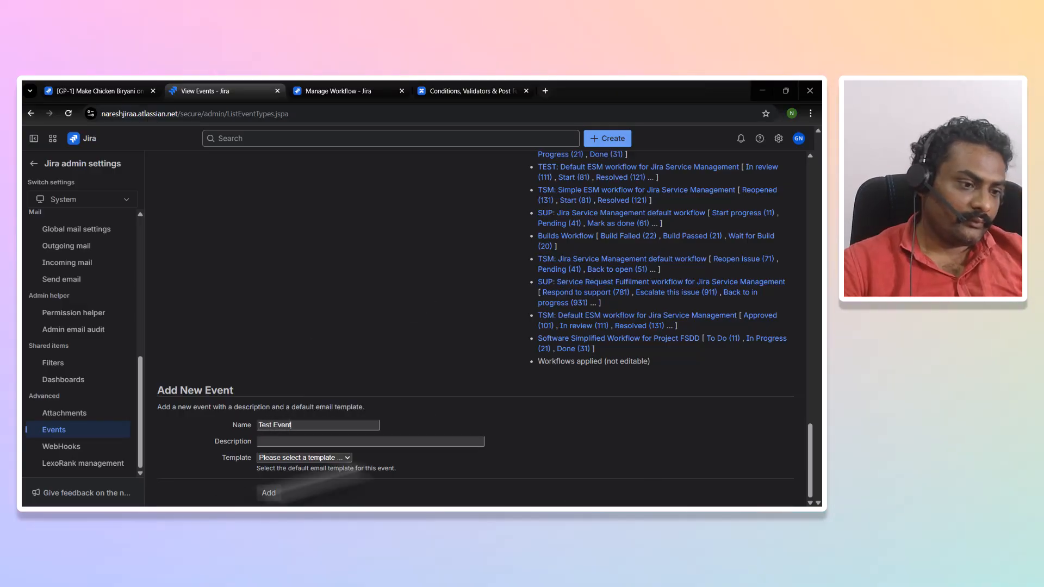
left_click(315, 458)
left_click(320, 272)
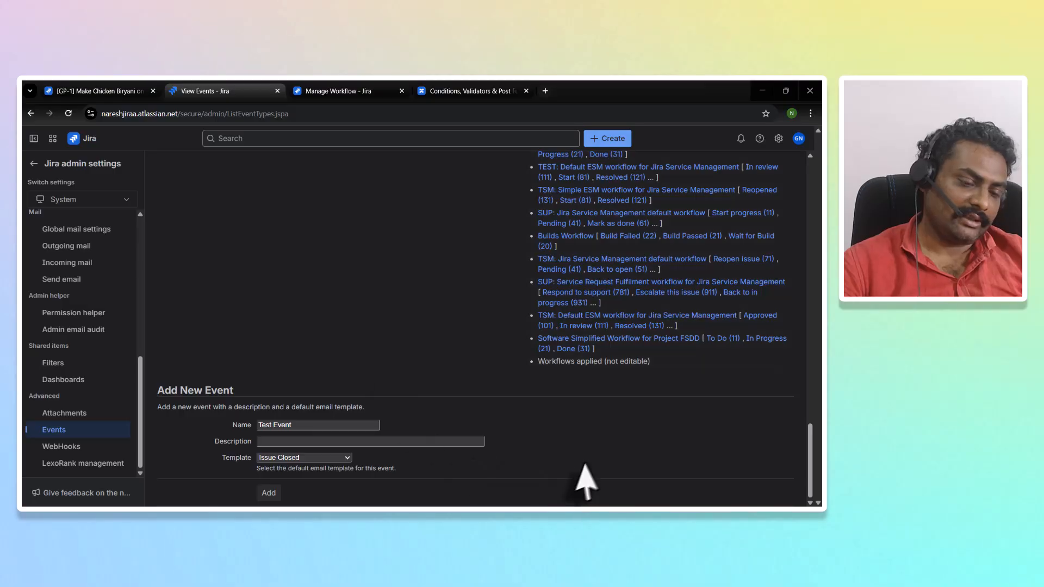
Step: Add the new event and locate its entry in the events table
left_click(334, 91)
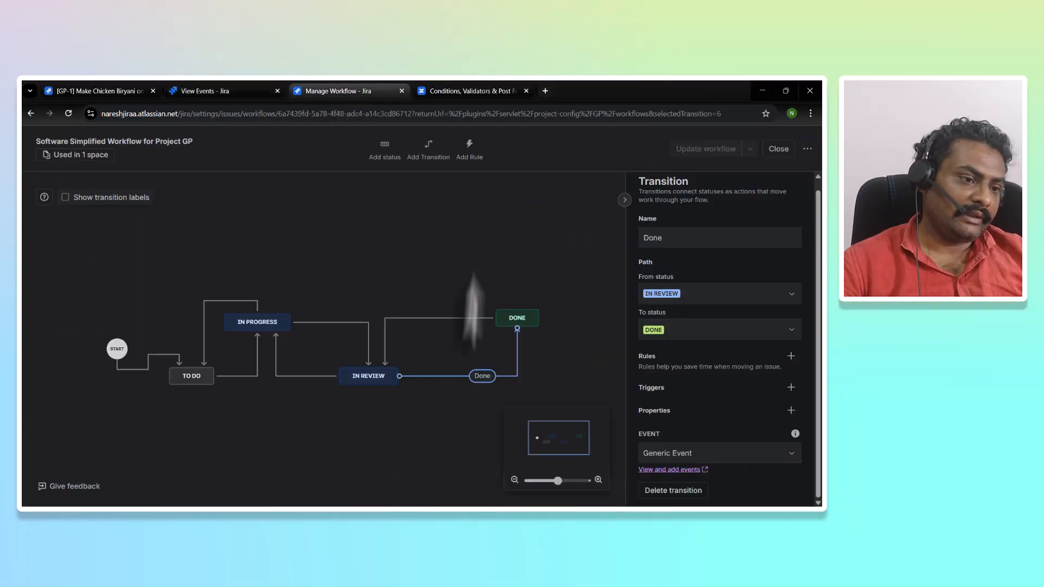
left_click(227, 93)
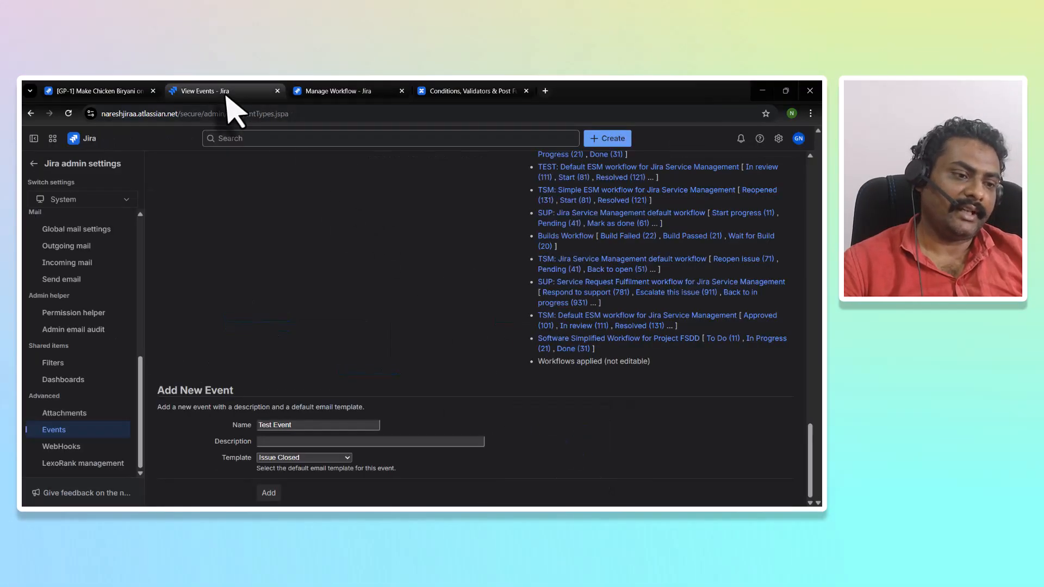
left_click(268, 493)
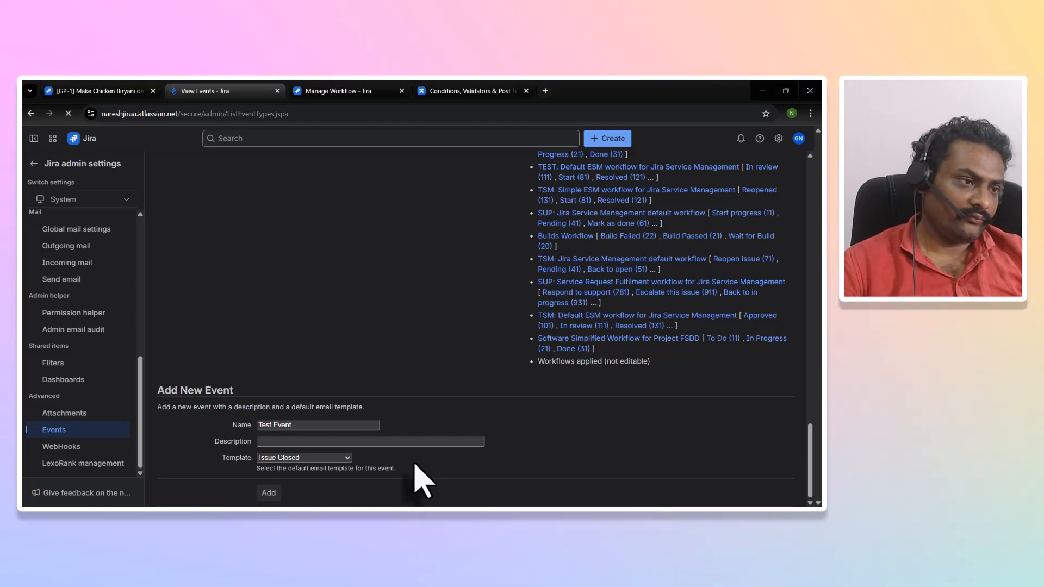
scroll(408, 427, "down", 10)
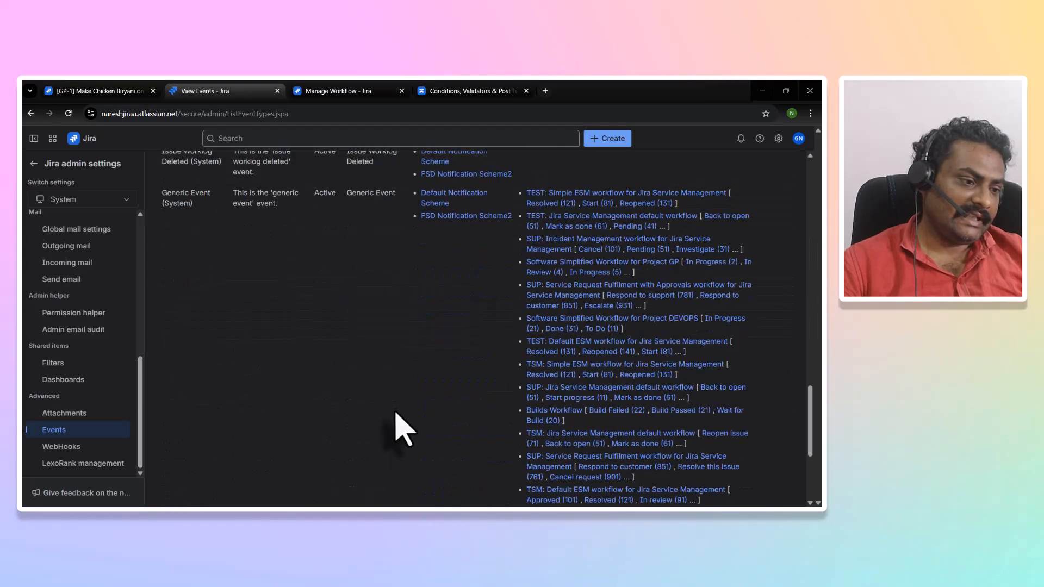
scroll(404, 430, "down", 5)
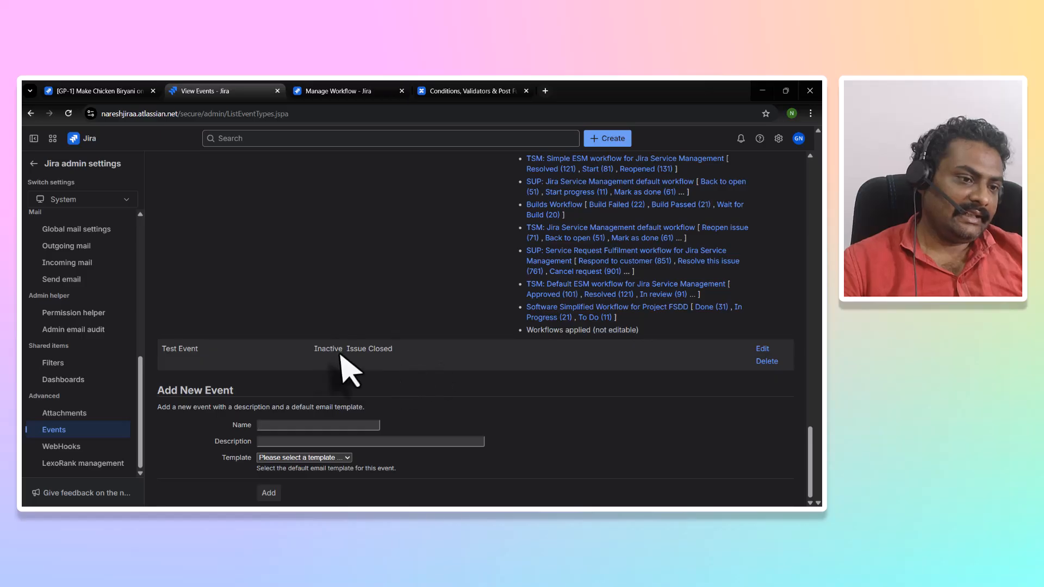
left_click_drag(200, 350, 157, 351)
left_click(218, 352)
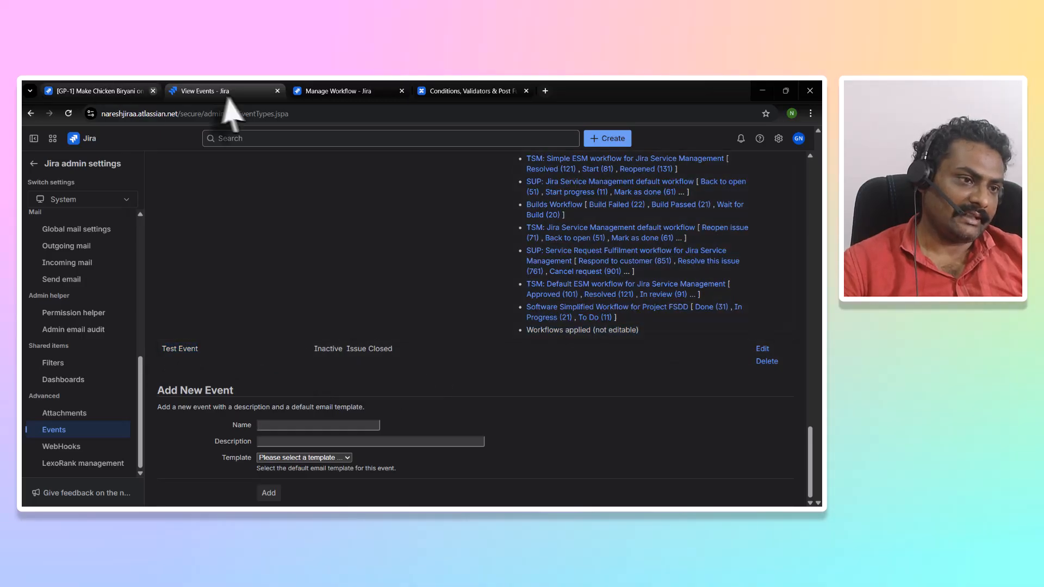
Step: Open General Project's space settings from GP-1 in a new browser tab and check which notification scheme its notification settings use
left_click(91, 91)
left_click(121, 283)
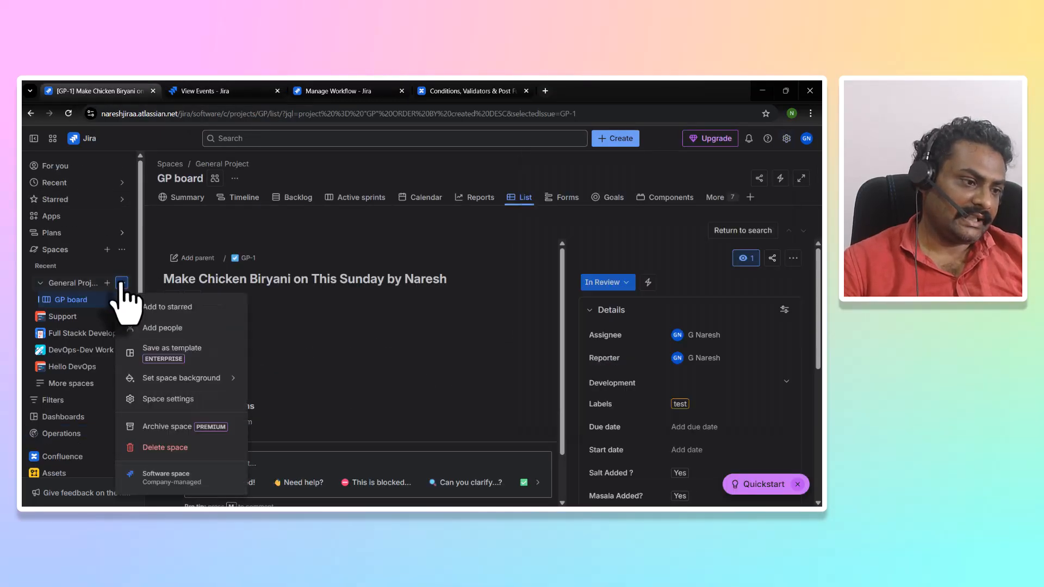
right_click(168, 400)
left_click(196, 302)
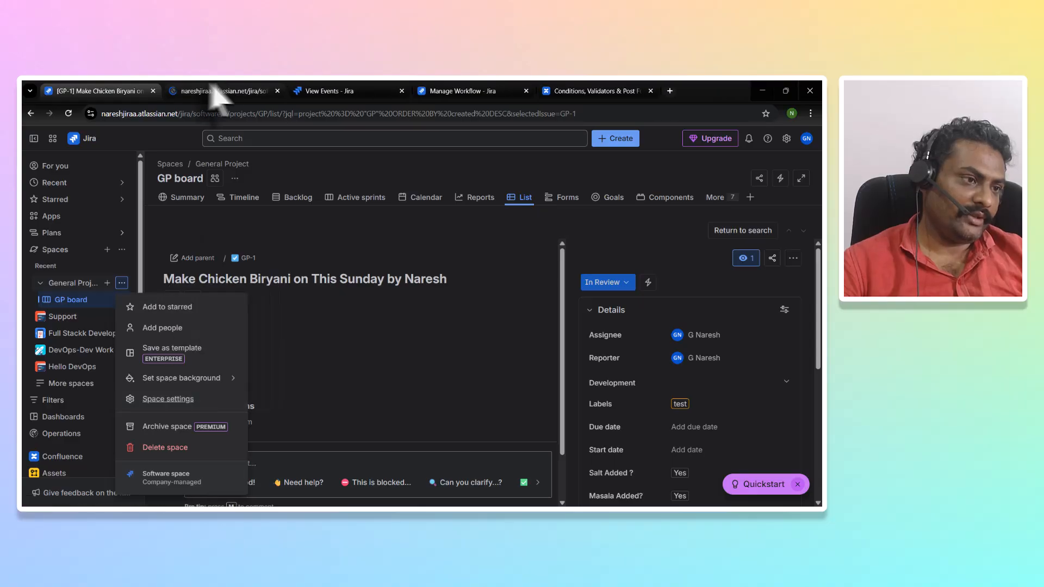
left_click(213, 90)
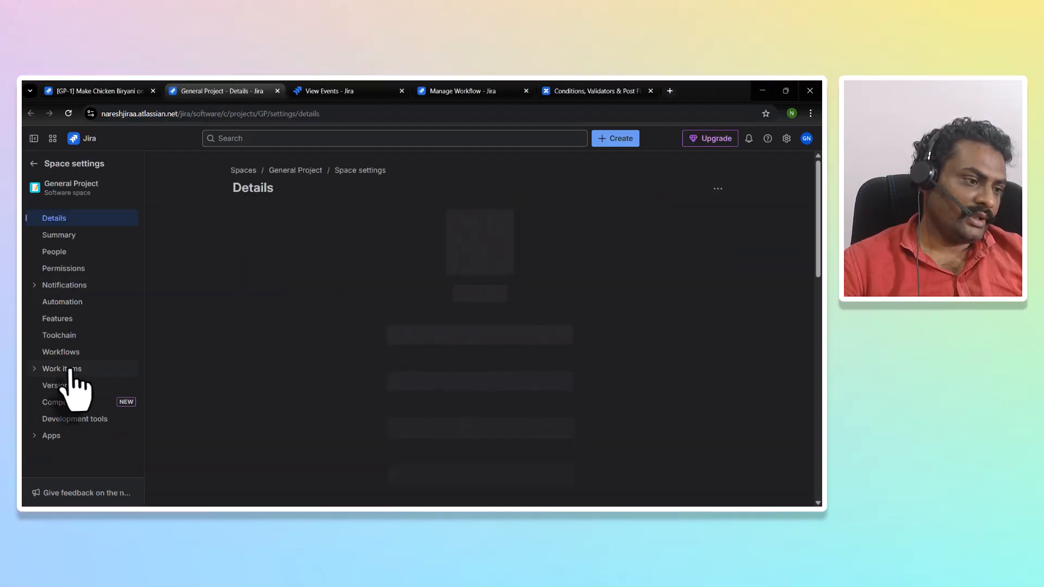
left_click(70, 370)
scroll(78, 400, "down", 1)
left_click(40, 317)
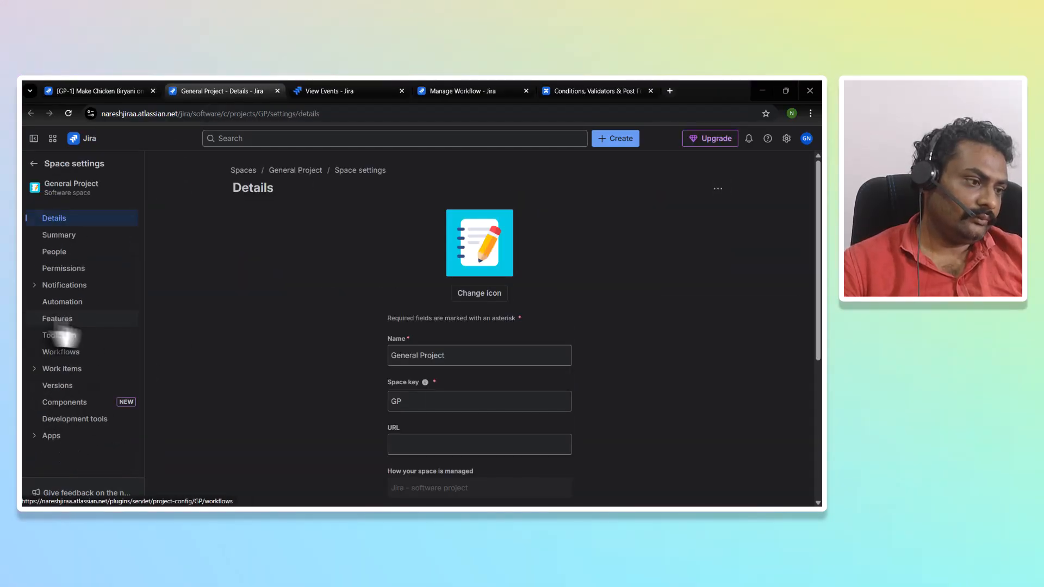
left_click(71, 285)
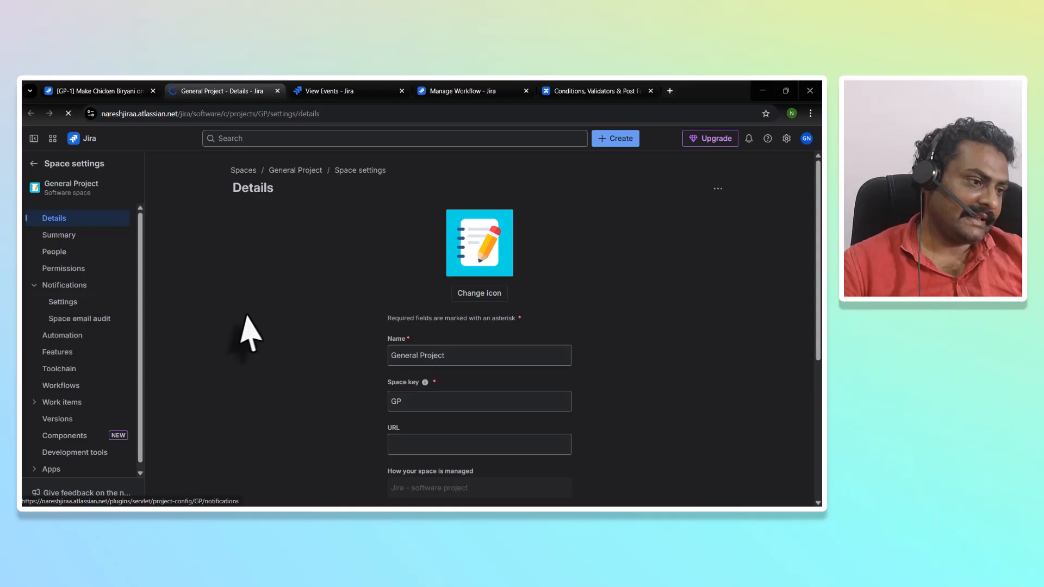
scroll(446, 375, "down", 3)
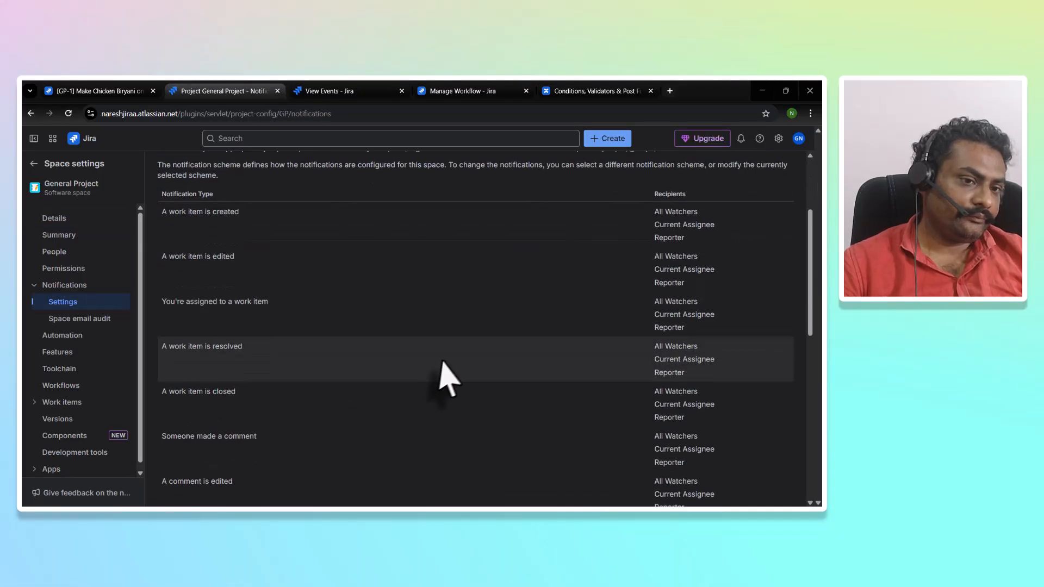
scroll(448, 379, "up", 3)
left_click_drag(294, 261, 179, 260)
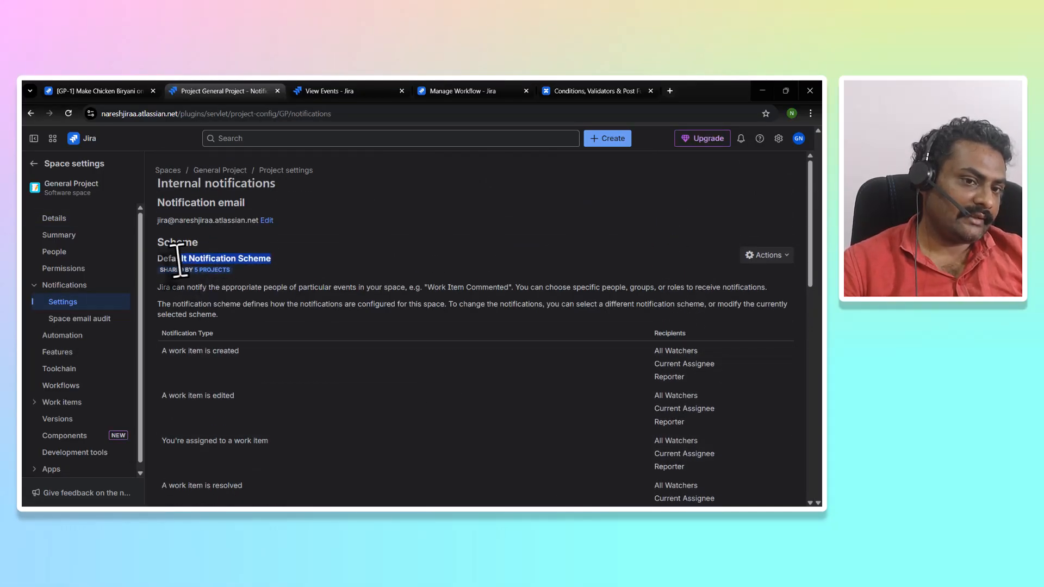
Step: Open Jira's Work items administration in a new browser tab and find FSD Notification Scheme2 among the notification schemes
left_click(767, 255)
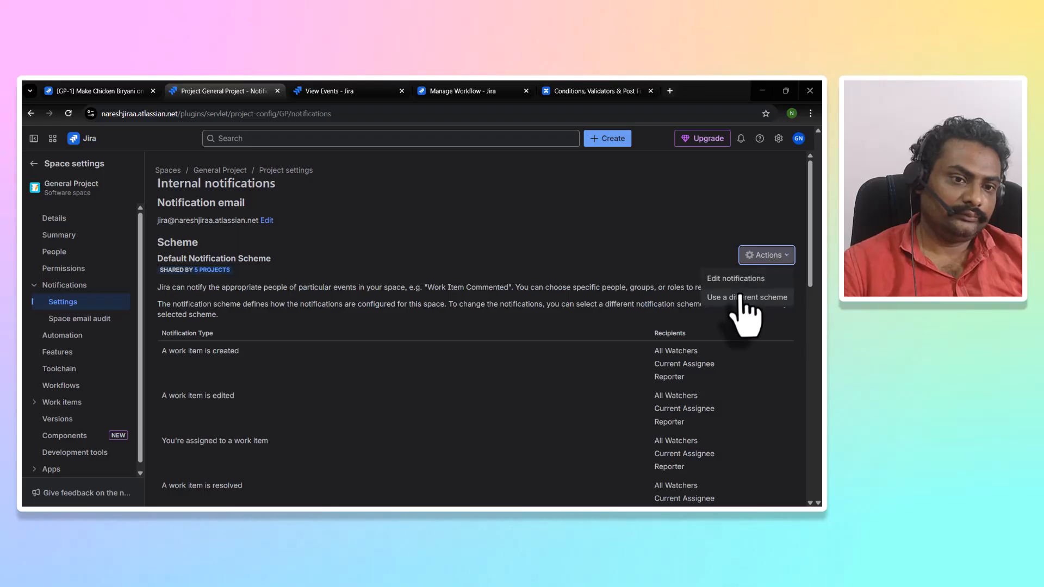
left_click(460, 262)
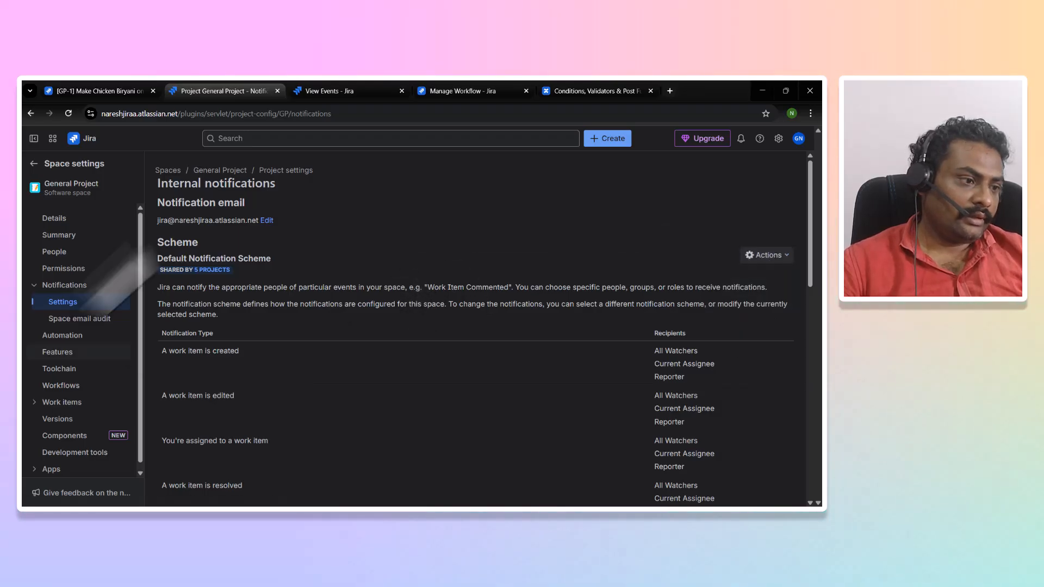
left_click(779, 138)
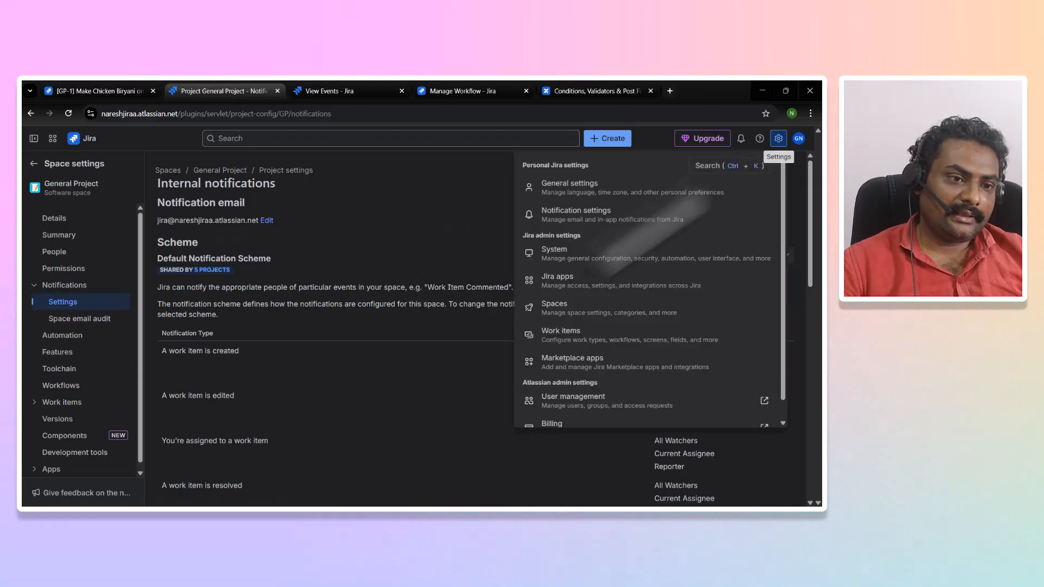
right_click(577, 330)
left_click(615, 342)
left_click(320, 91)
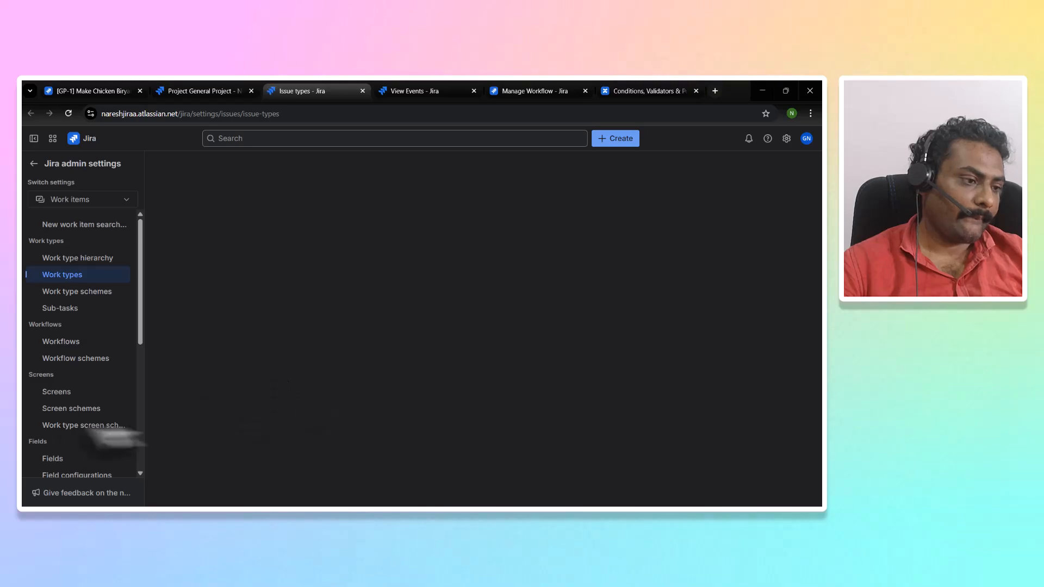
scroll(98, 446, "down", 4)
scroll(96, 456, "down", 4)
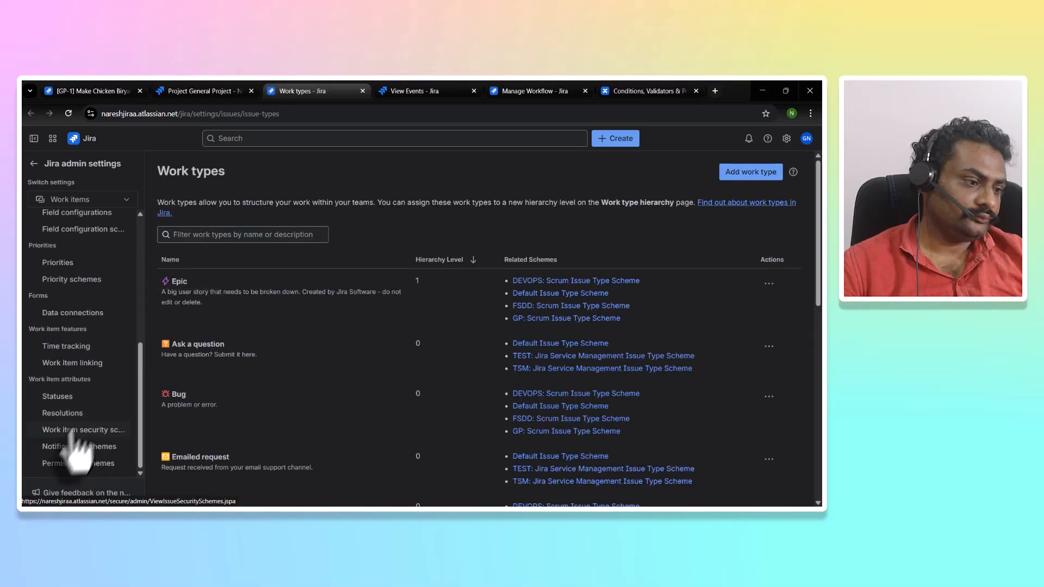
left_click(78, 446)
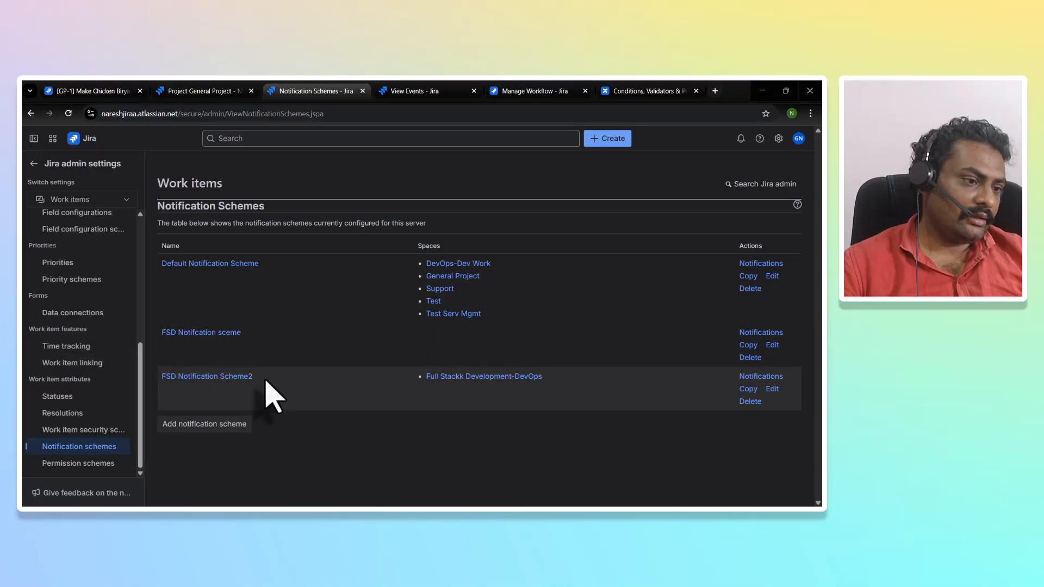
left_click_drag(270, 394, 163, 383)
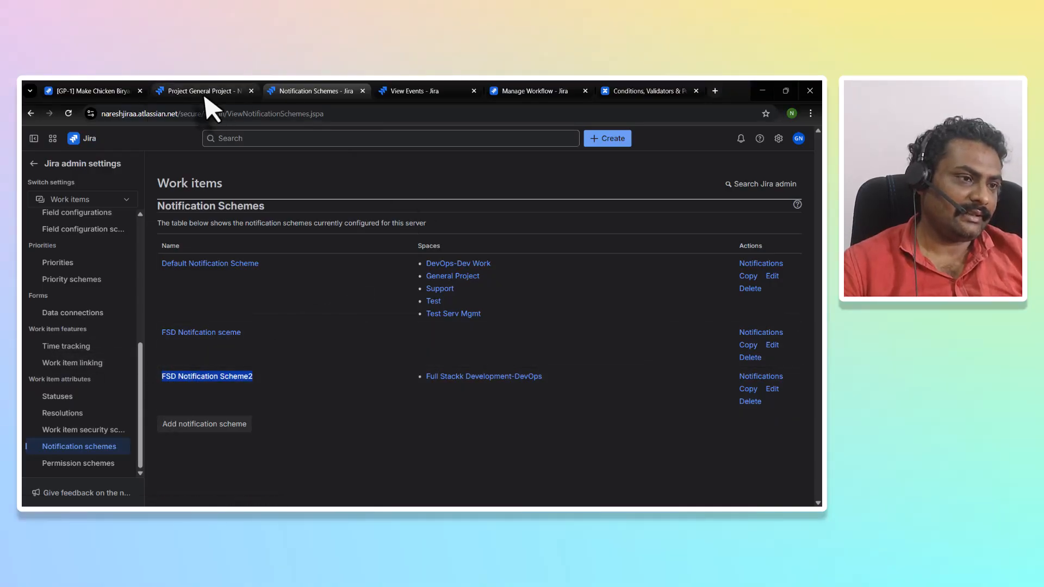
Step: Associate FSD Notification Scheme2 with General Project in place of its present notification scheme
left_click(205, 93)
left_click(764, 255)
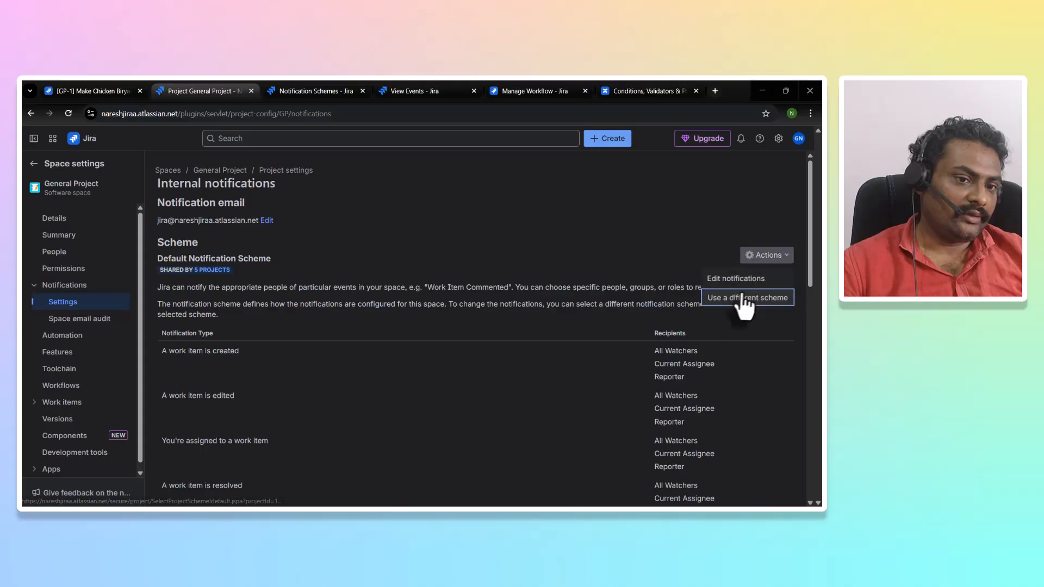
left_click(743, 299)
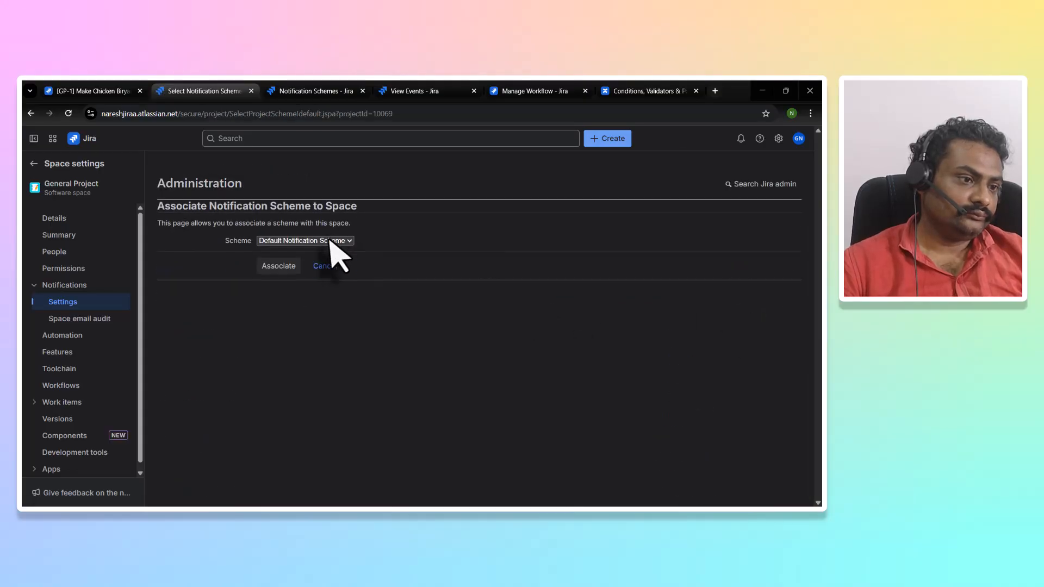
left_click(337, 241)
left_click(316, 286)
left_click(276, 266)
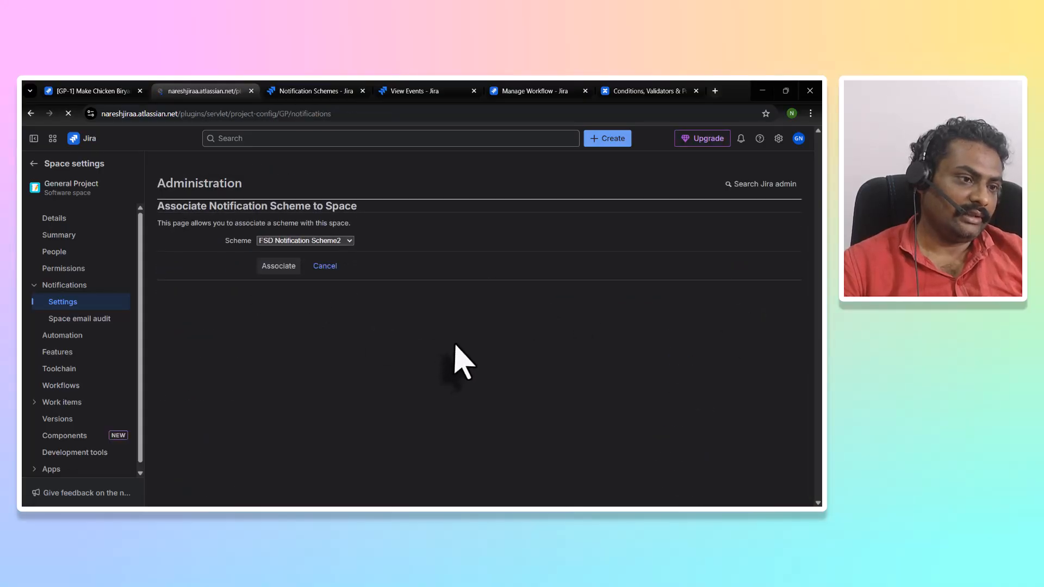
Step: Review the notification types and recipients of FSD Notification Scheme2 and open the scheme's notifications for editing
scroll(492, 333, "down", 11)
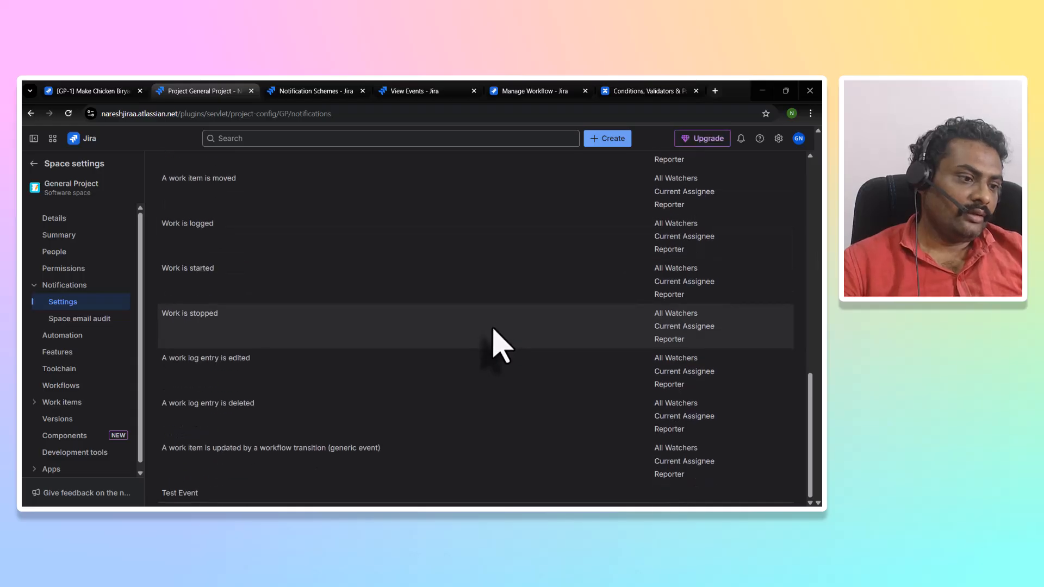
scroll(496, 329, "up", 11)
scroll(495, 342, "down", 10)
scroll(503, 340, "up", 5)
scroll(544, 370, "down", 5)
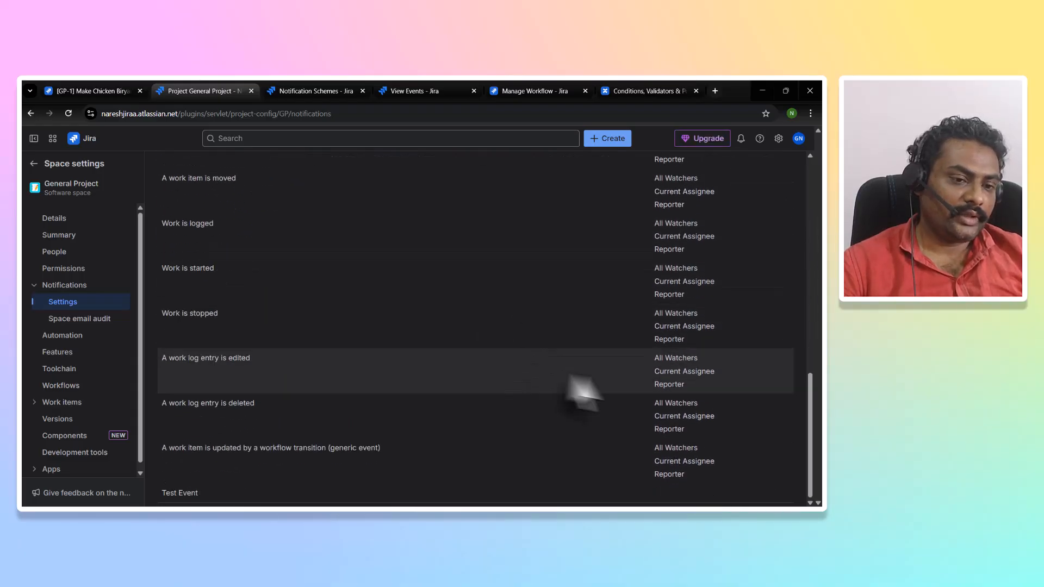
scroll(642, 430, "up", 10)
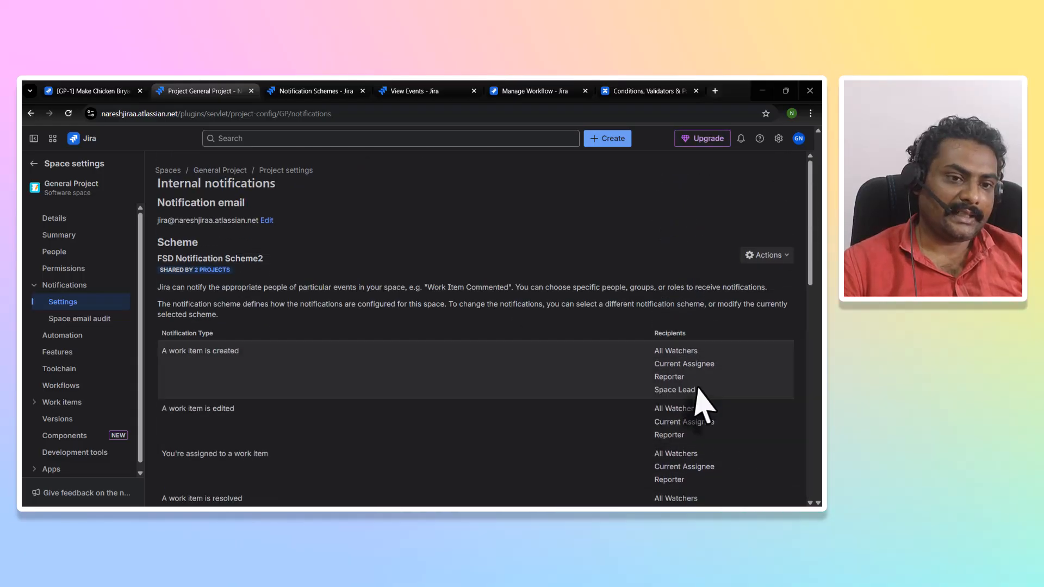
left_click(766, 255)
left_click(737, 280)
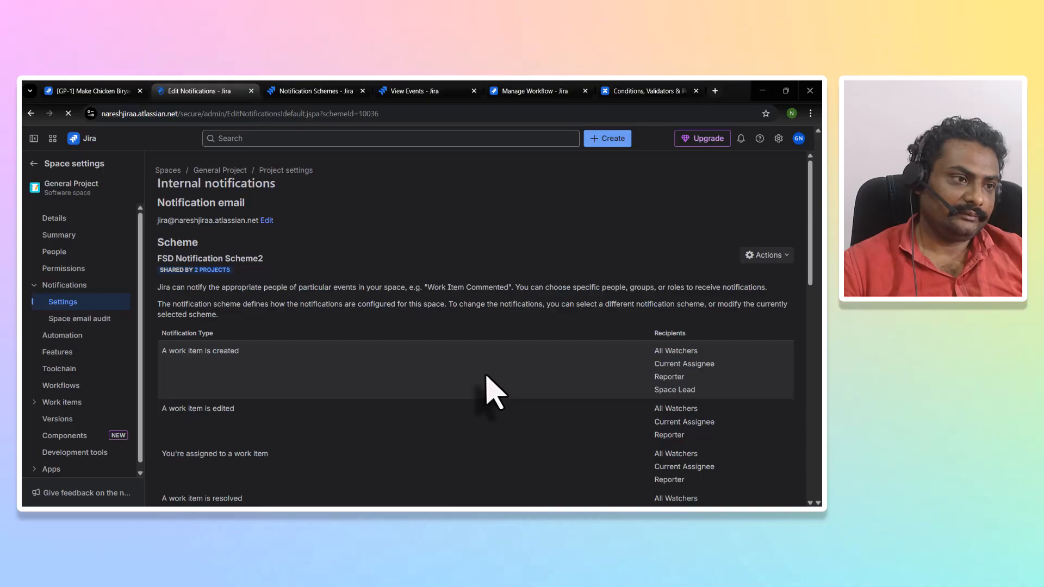
Step: Add a Test Event notification to the scheme with the administrator's own account as the Single User recipient
scroll(487, 394, "down", 15)
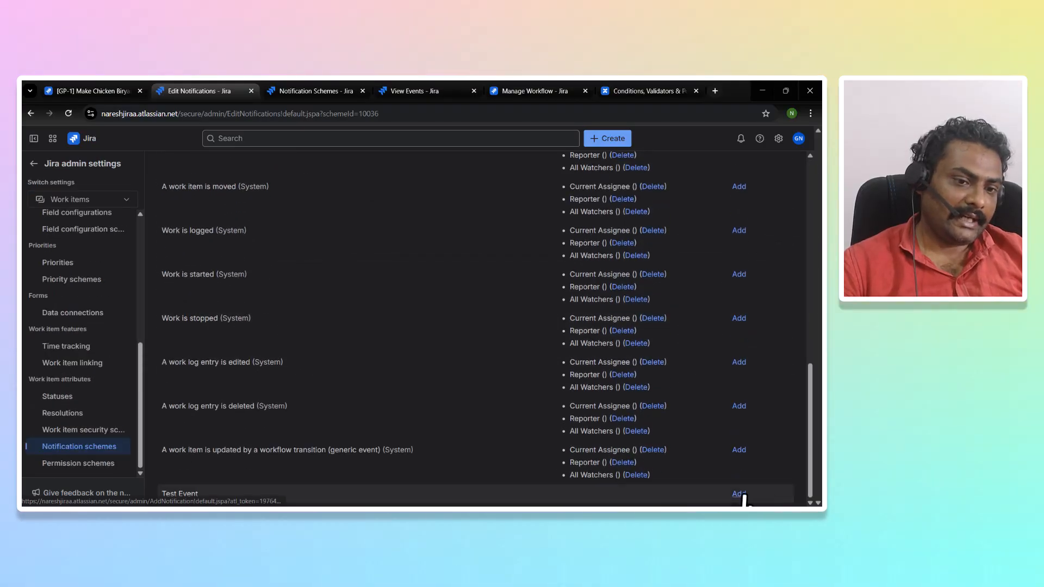
left_click(739, 494)
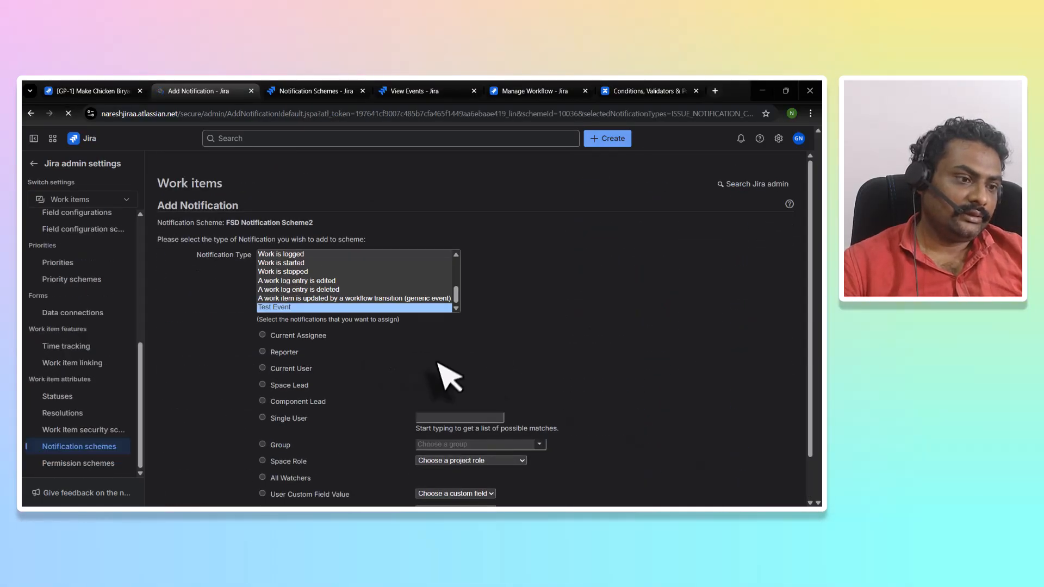
scroll(438, 364, "down", 2)
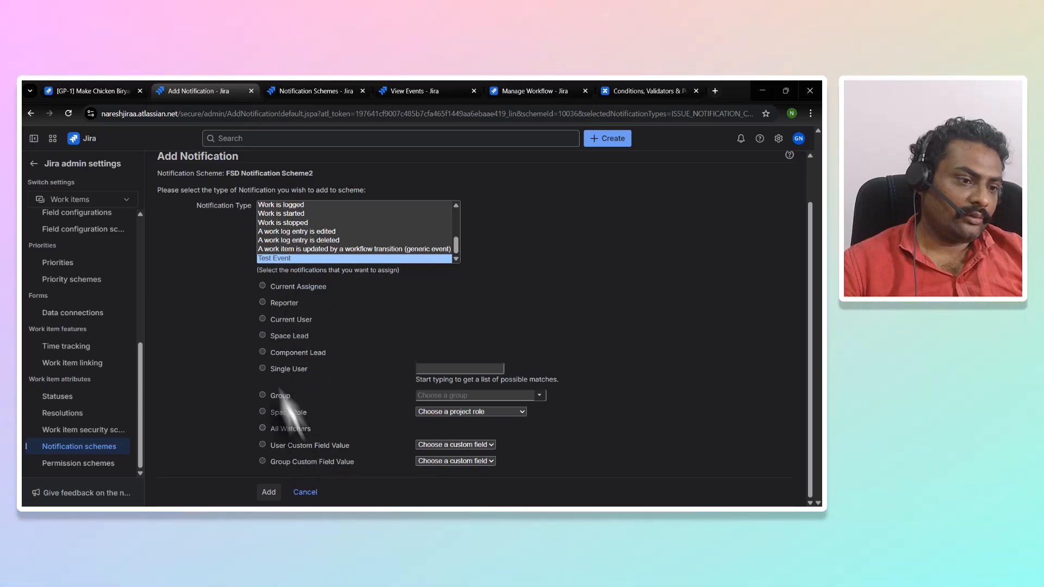
left_click(293, 339)
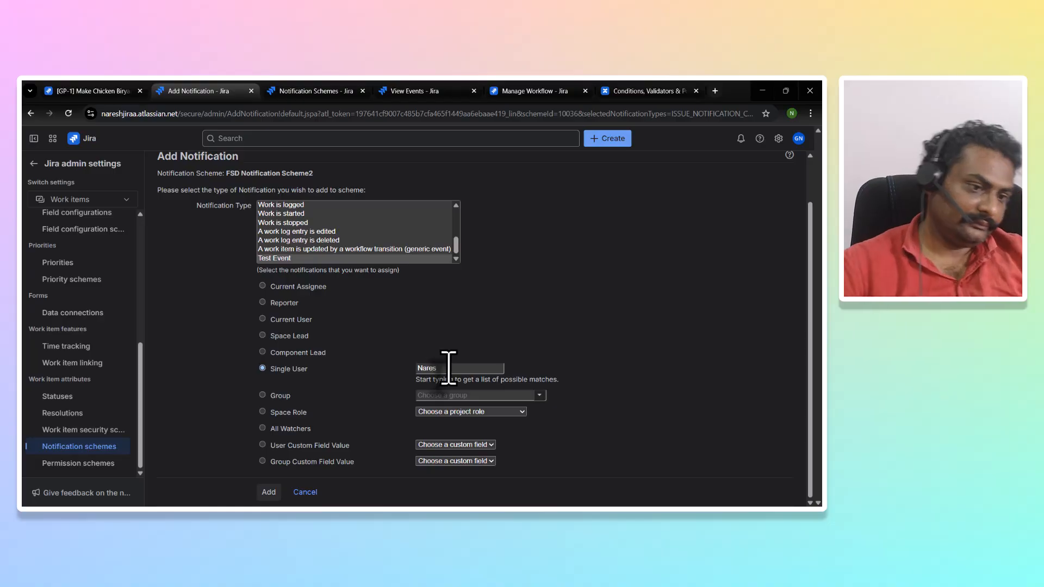
left_click(479, 381)
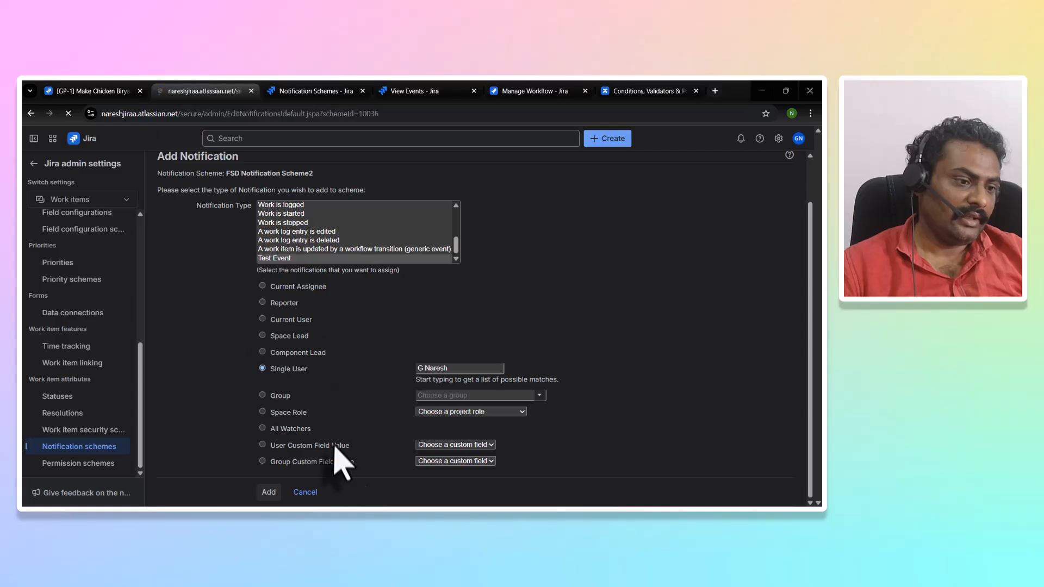
scroll(380, 320, "down", 10)
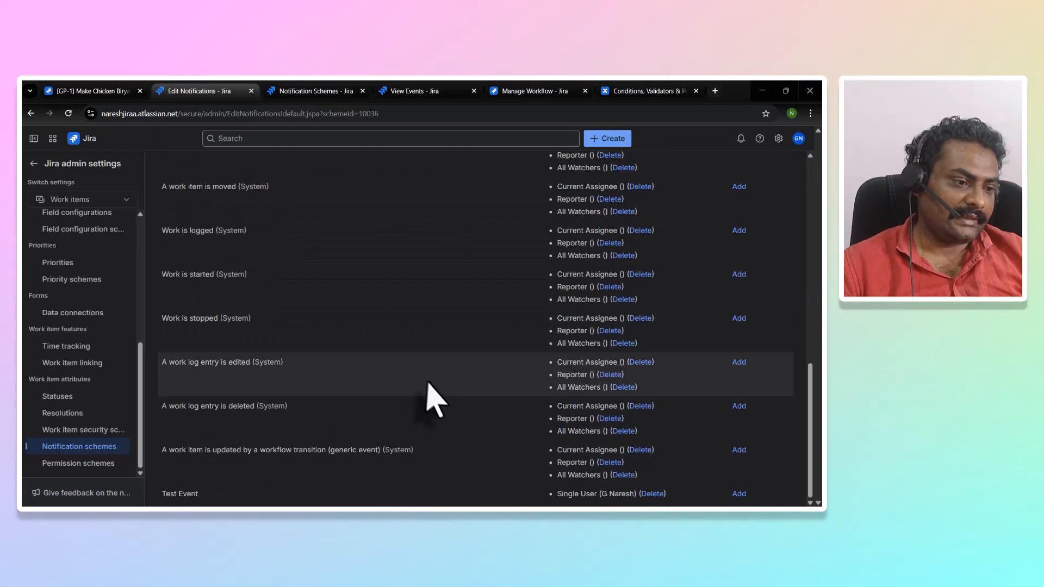
Step: Return to the GP workflow editor, look for Test Event among the Done transition's events, and reload the page
left_click(321, 92)
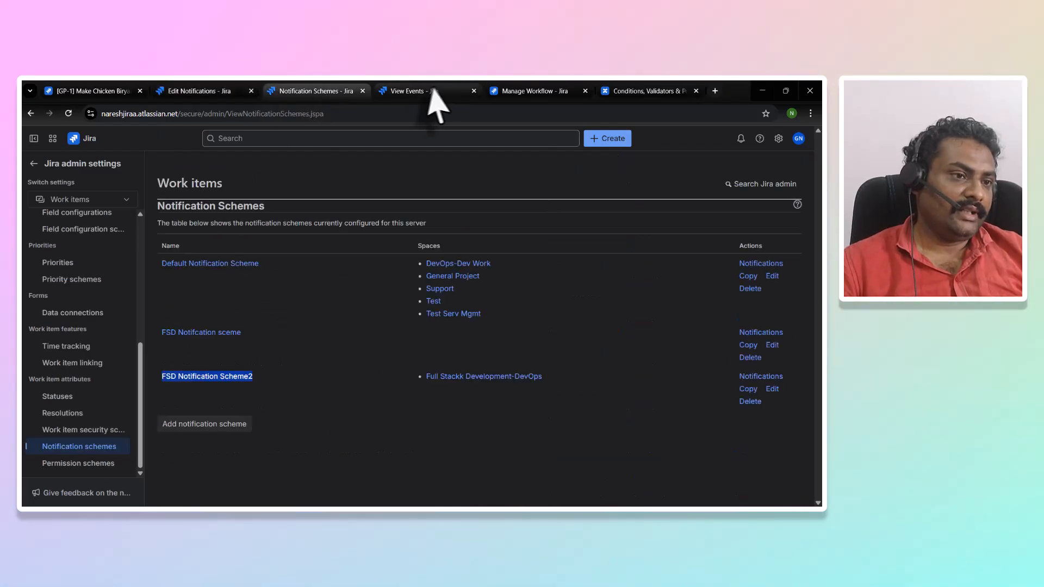
left_click(427, 91)
left_click(523, 91)
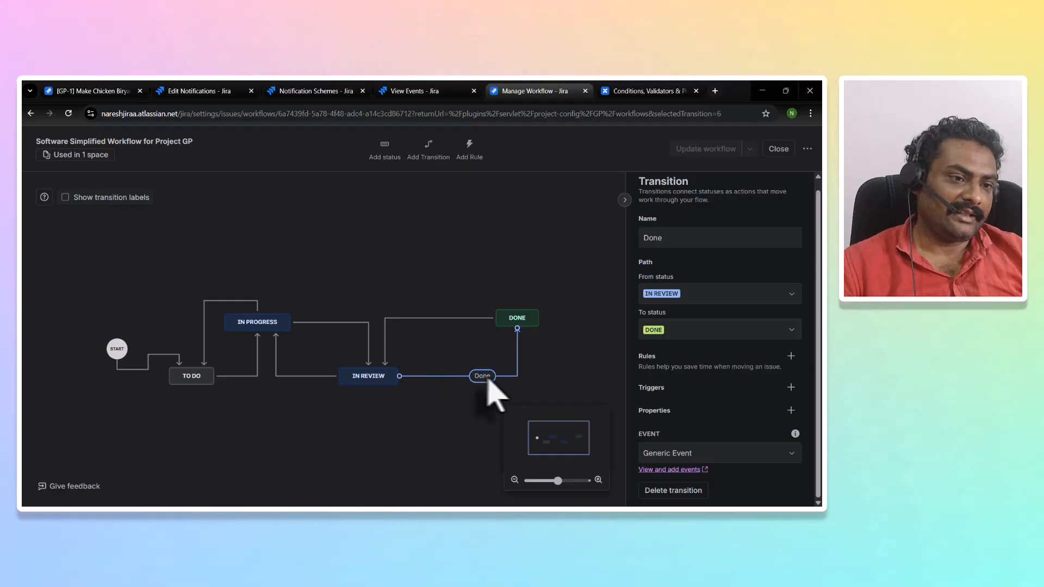
left_click(690, 453)
scroll(717, 485, "down", 5)
scroll(717, 487, "up", 5)
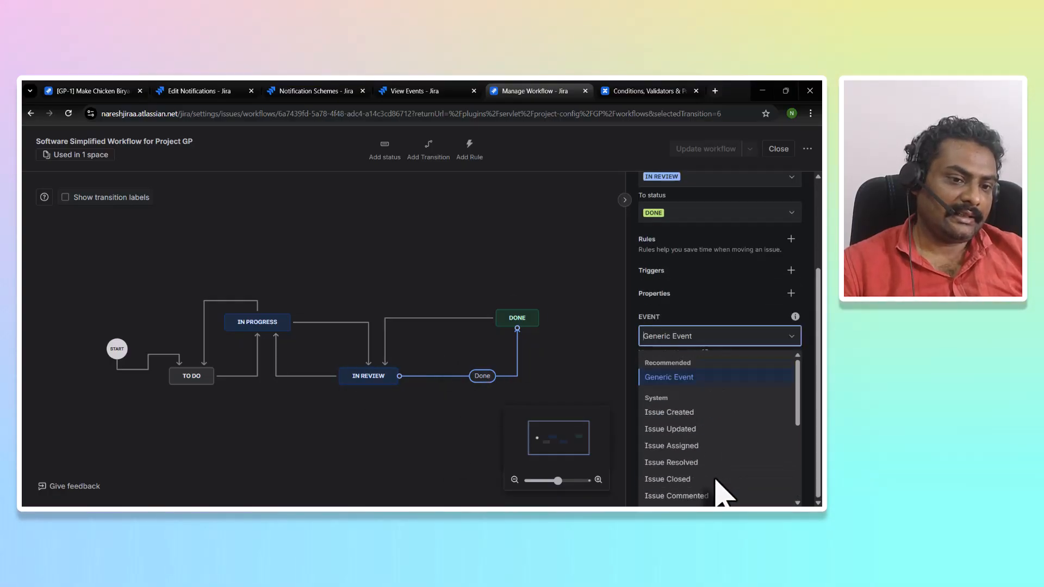
scroll(715, 479, "down", 5)
left_click(722, 282)
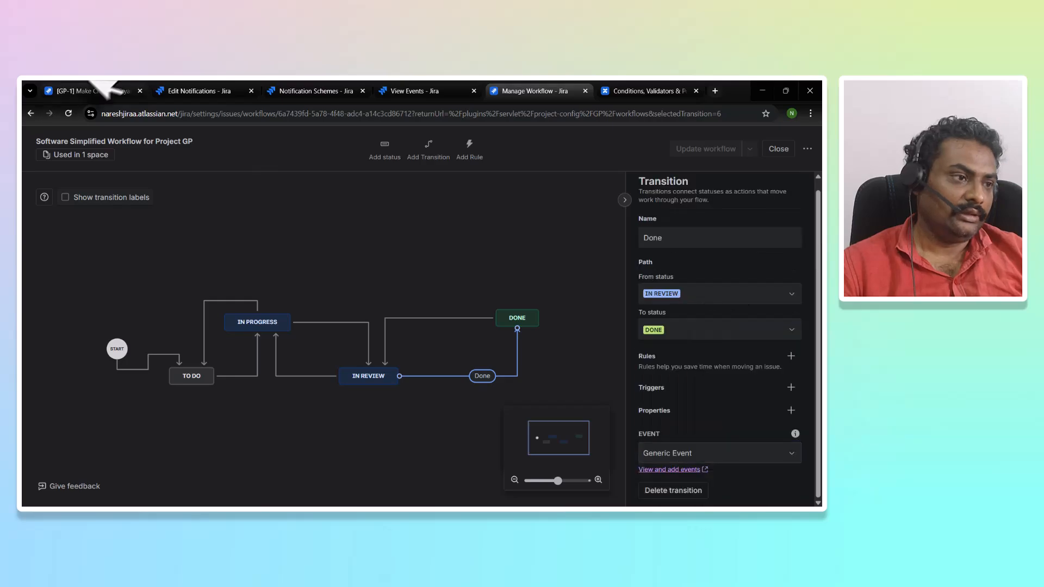
left_click(69, 114)
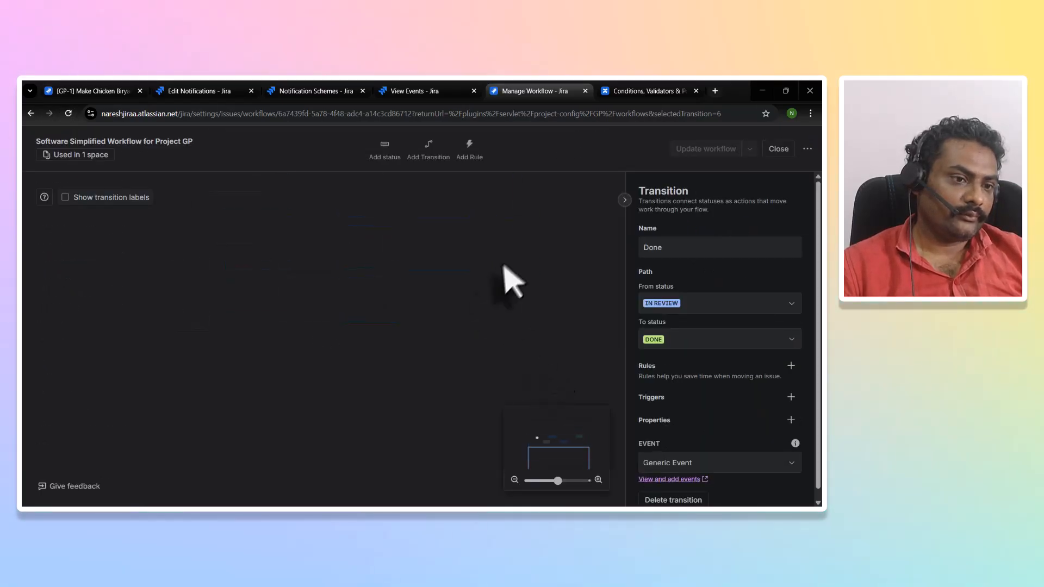
Step: Set the In Review to Done transition's event to Test Event and update the workflow
left_click(718, 454)
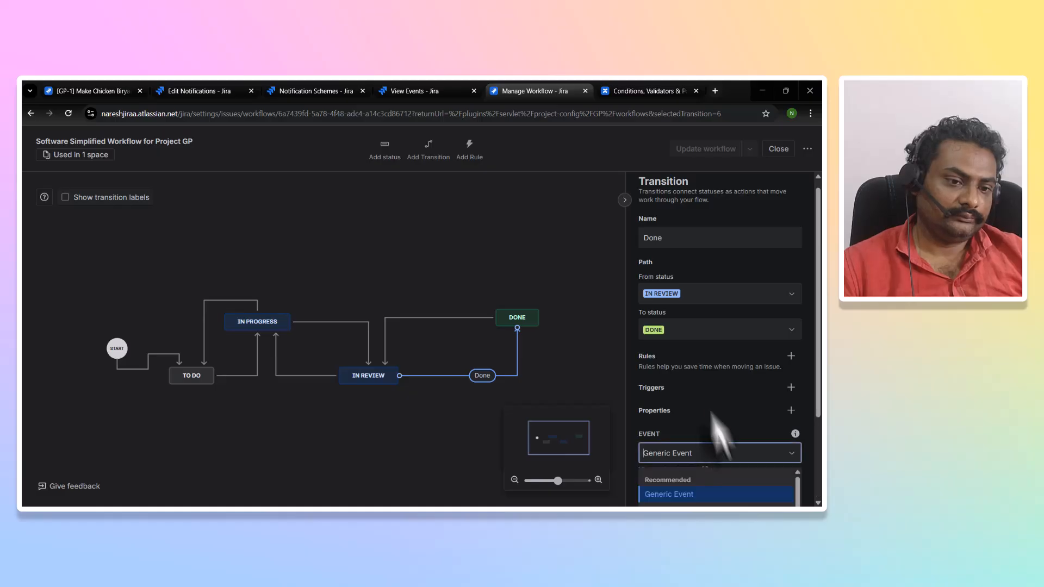
left_click(707, 413)
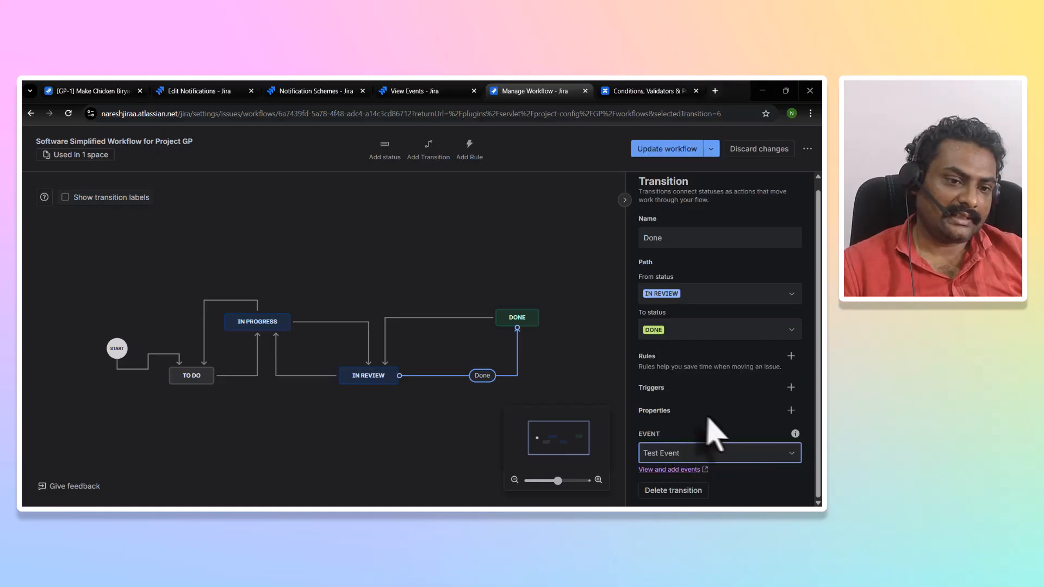
left_click(666, 149)
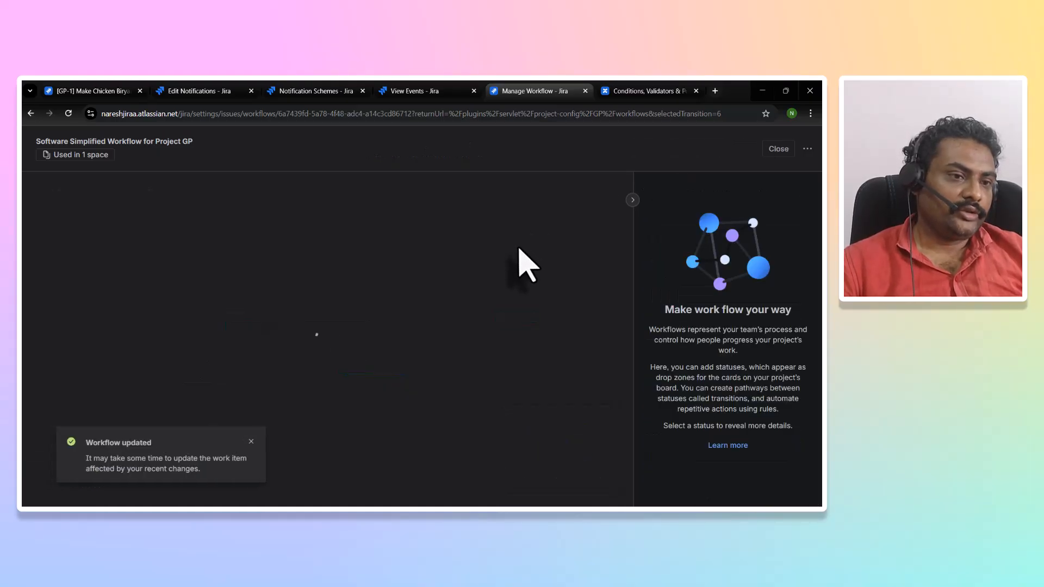
left_click(256, 442)
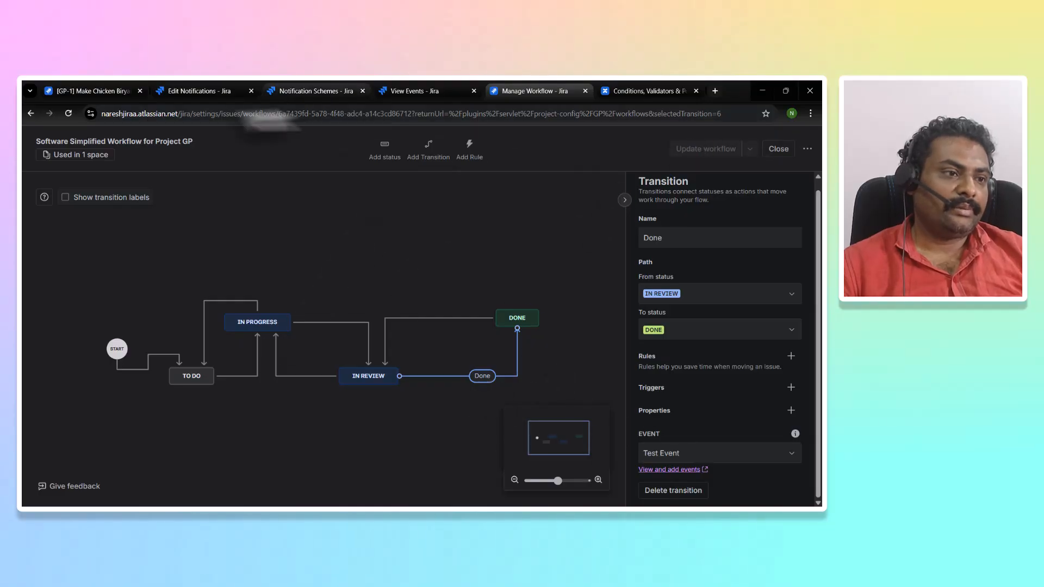
Step: Return to GP-1 and move it to In Progress, back to In Review, and on to Done
left_click(198, 90)
left_click(316, 91)
left_click(414, 90)
left_click(90, 91)
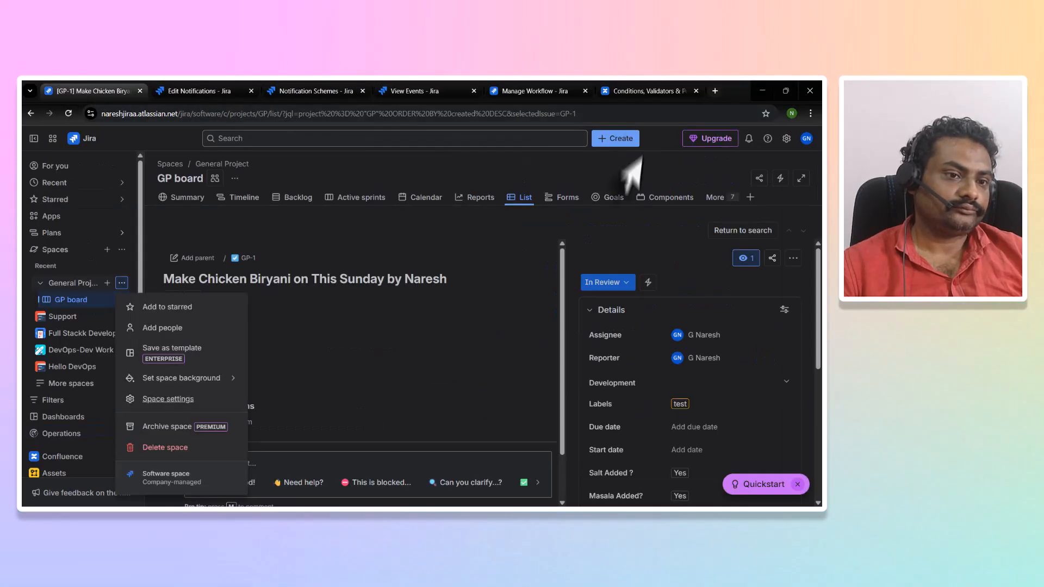
left_click(608, 283)
left_click(623, 310)
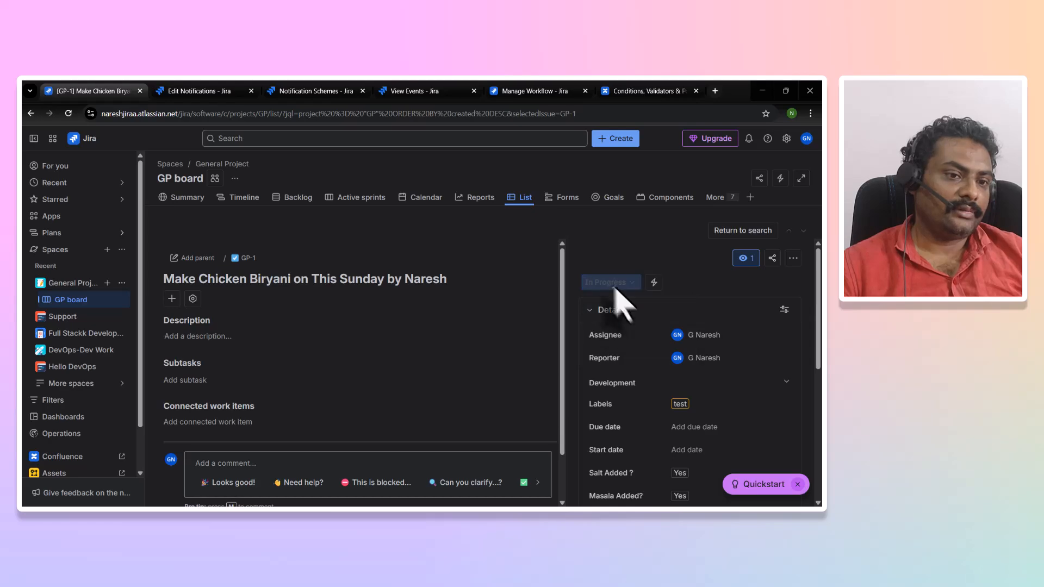
left_click(619, 282)
left_click(620, 309)
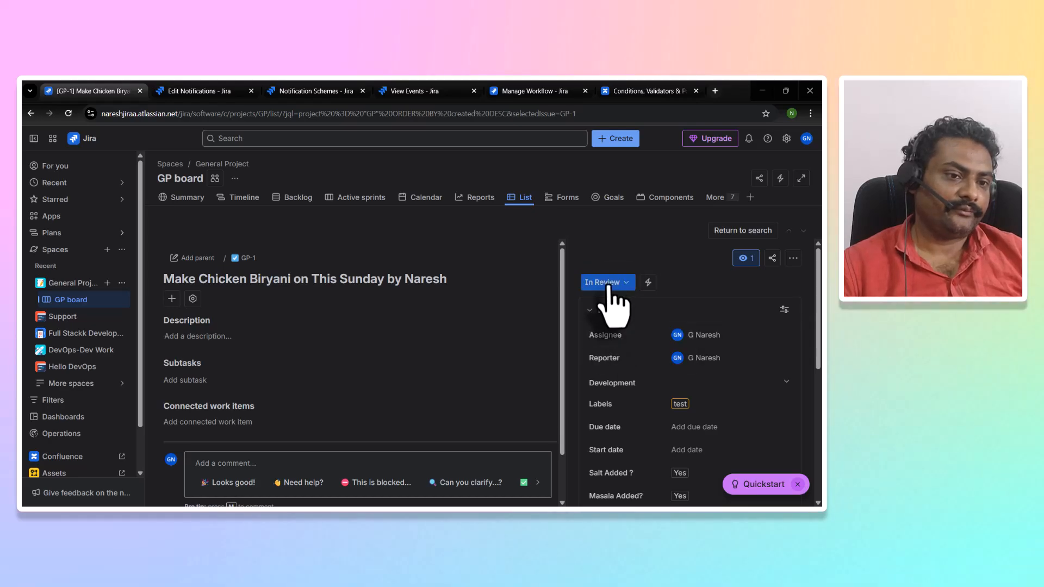
left_click(614, 284)
left_click(623, 326)
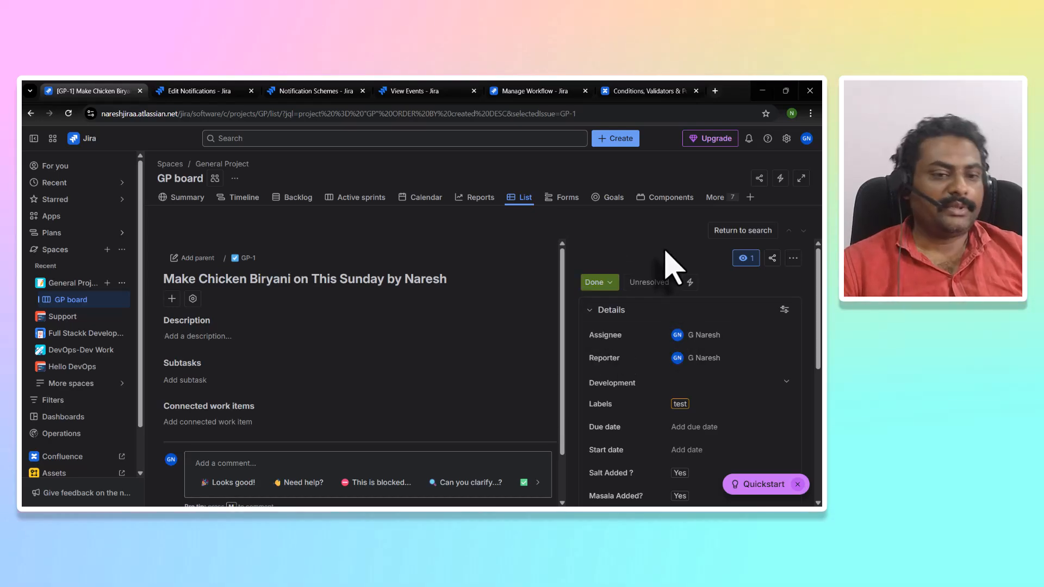